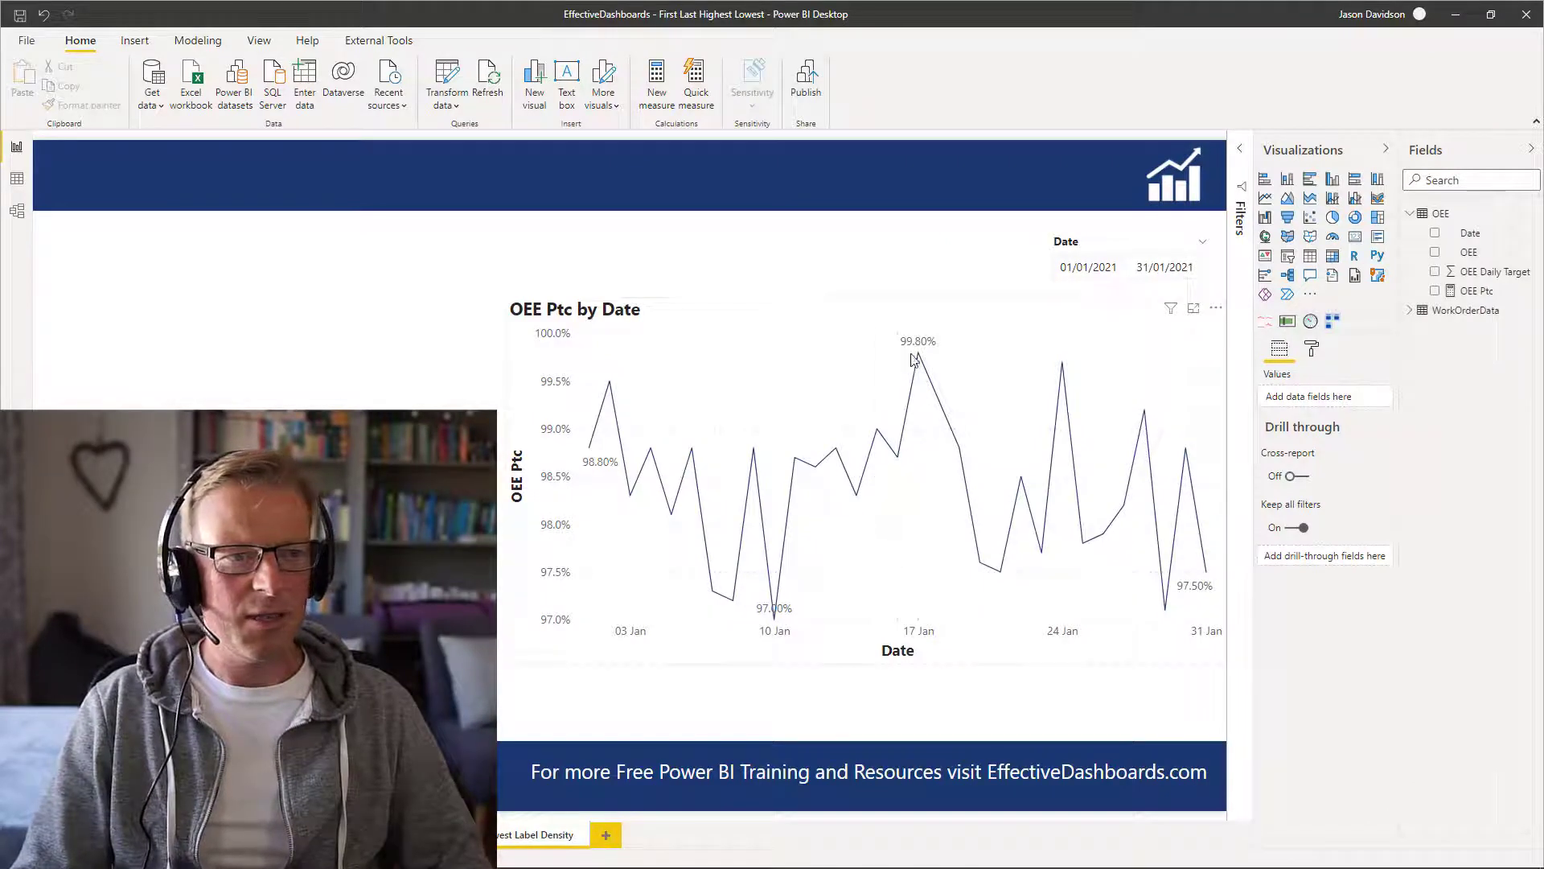
Shrink the OEE Ptc line chart to a narrow strip and move it up beside the Date slicer
click(1221, 662)
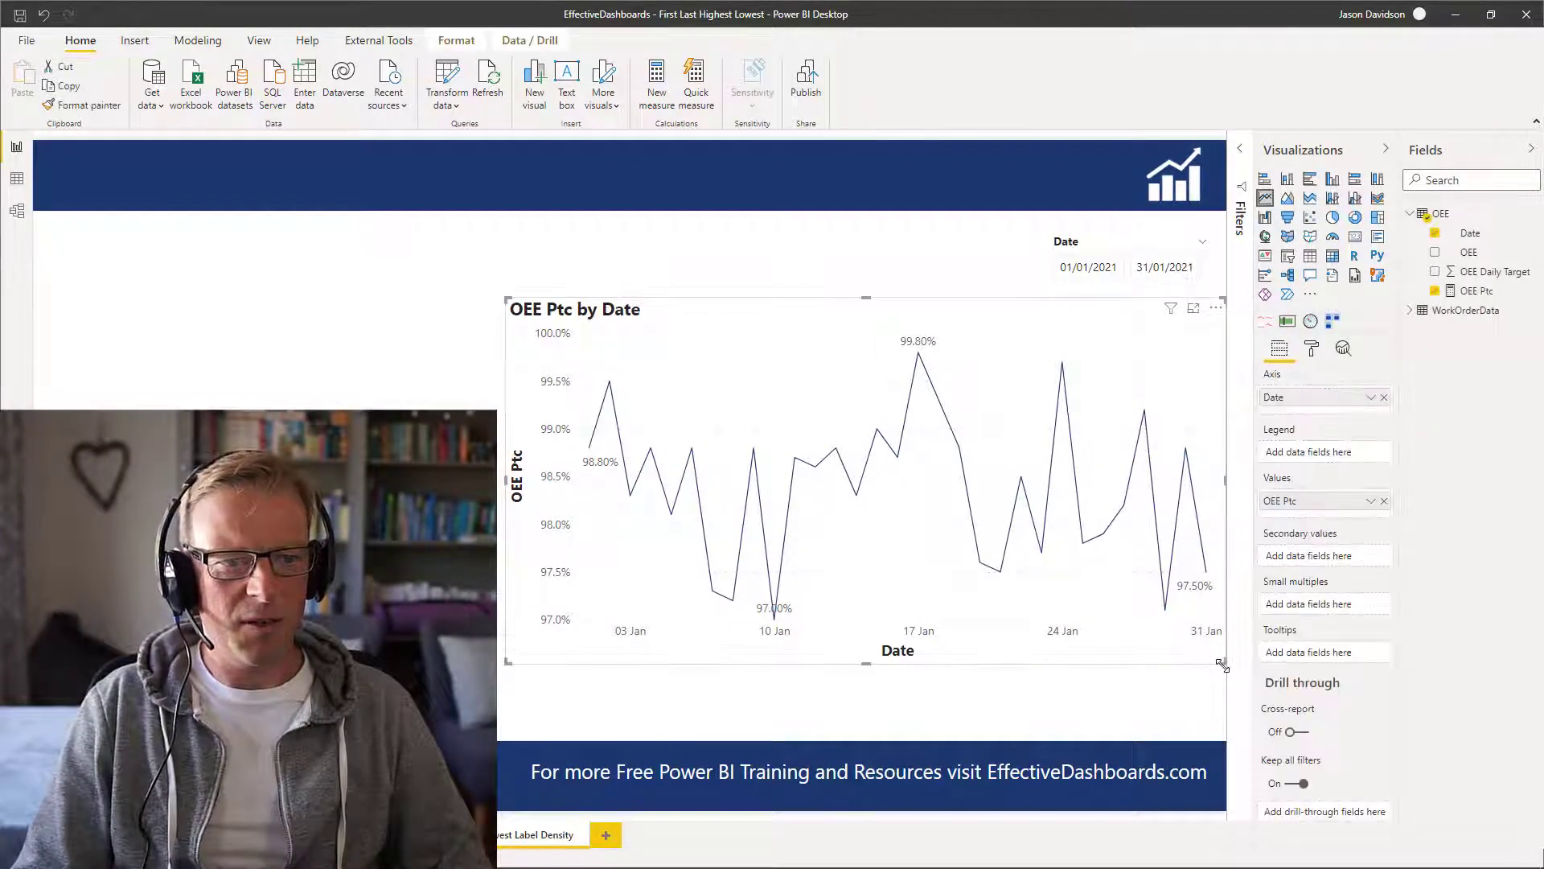
drag(1222, 662, 1096, 419)
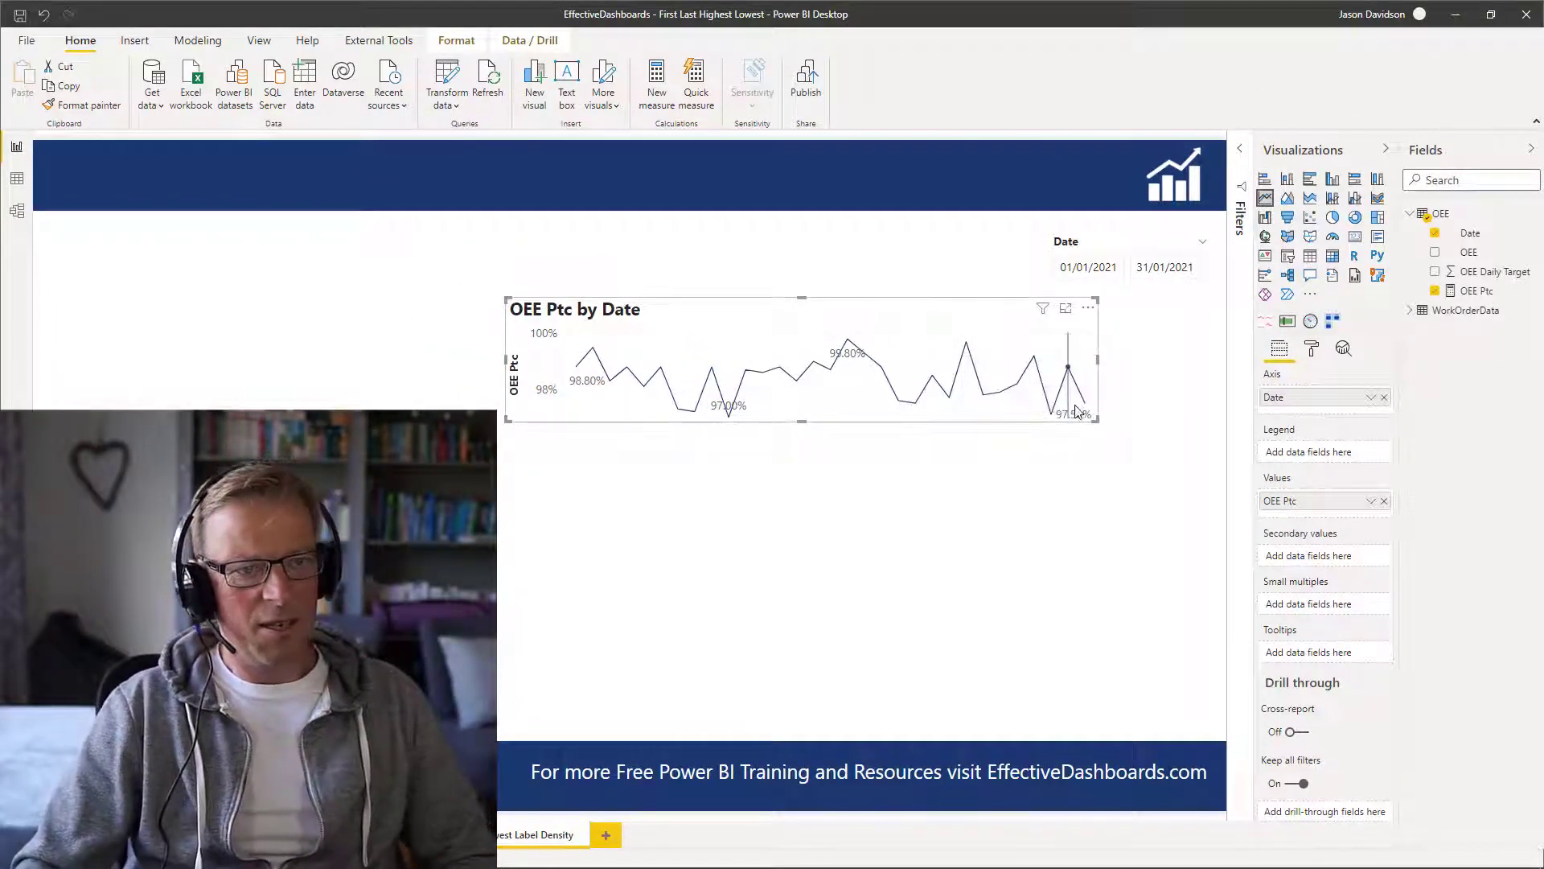
mouse_move(1077, 419)
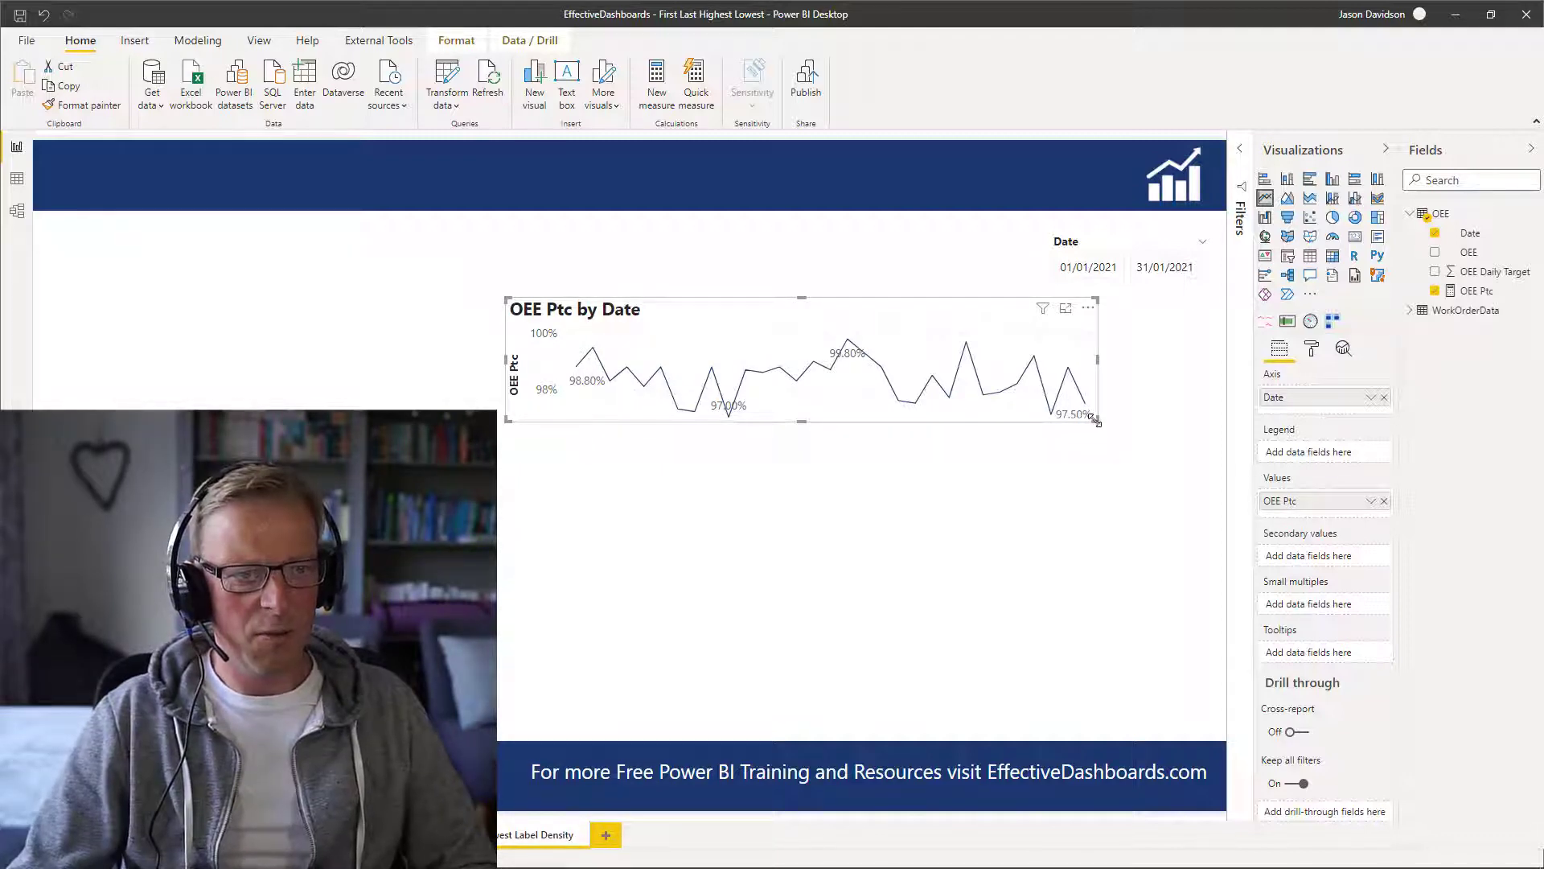
drag(1096, 419, 894, 413)
drag(782, 317, 886, 282)
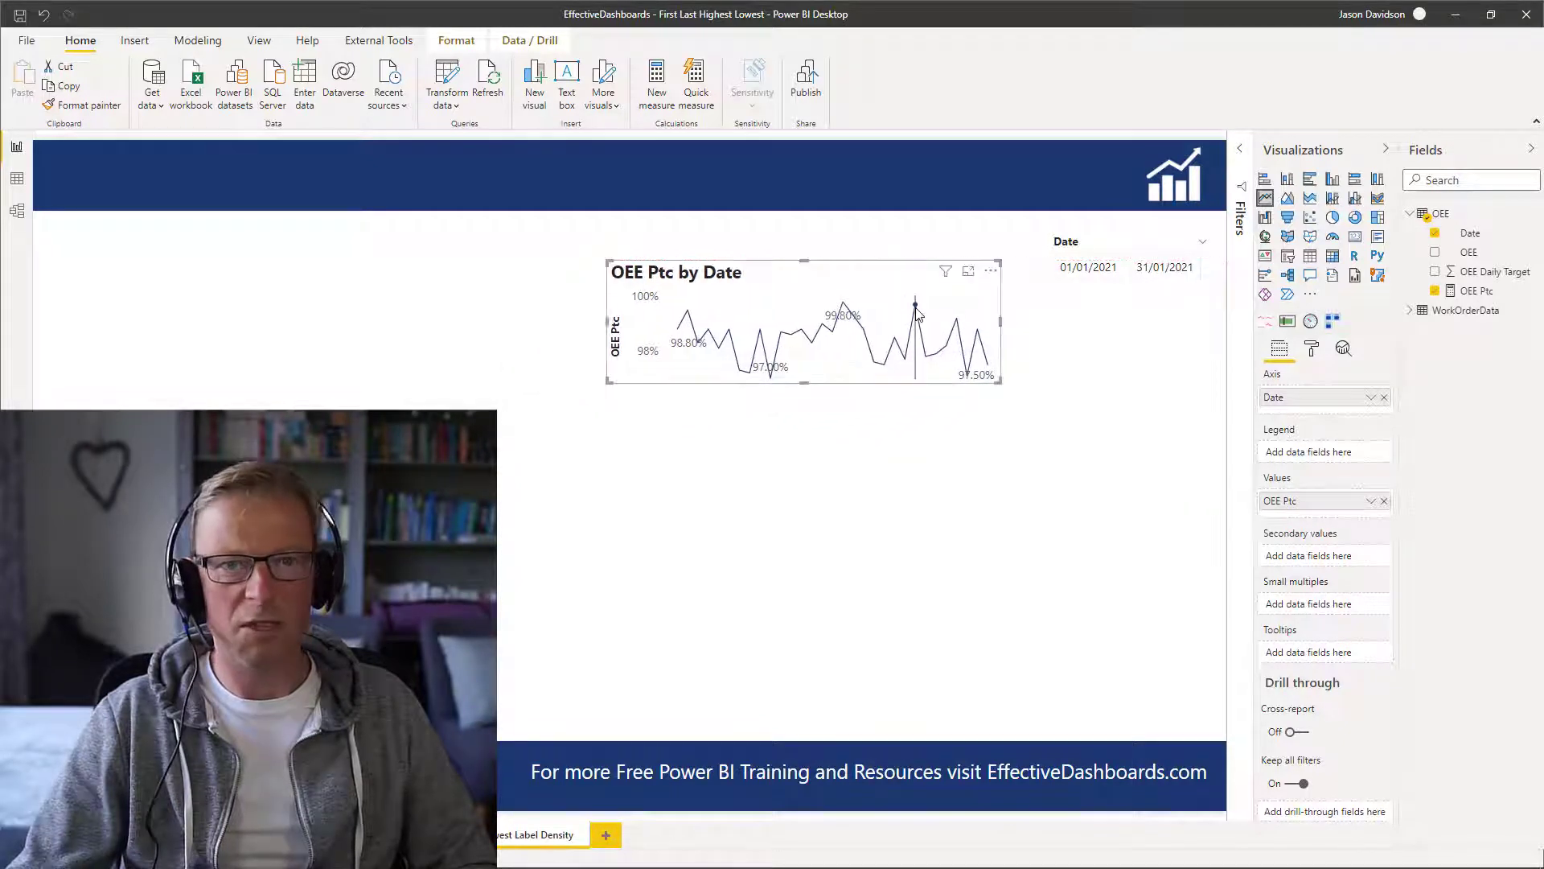
mouse_move(917, 313)
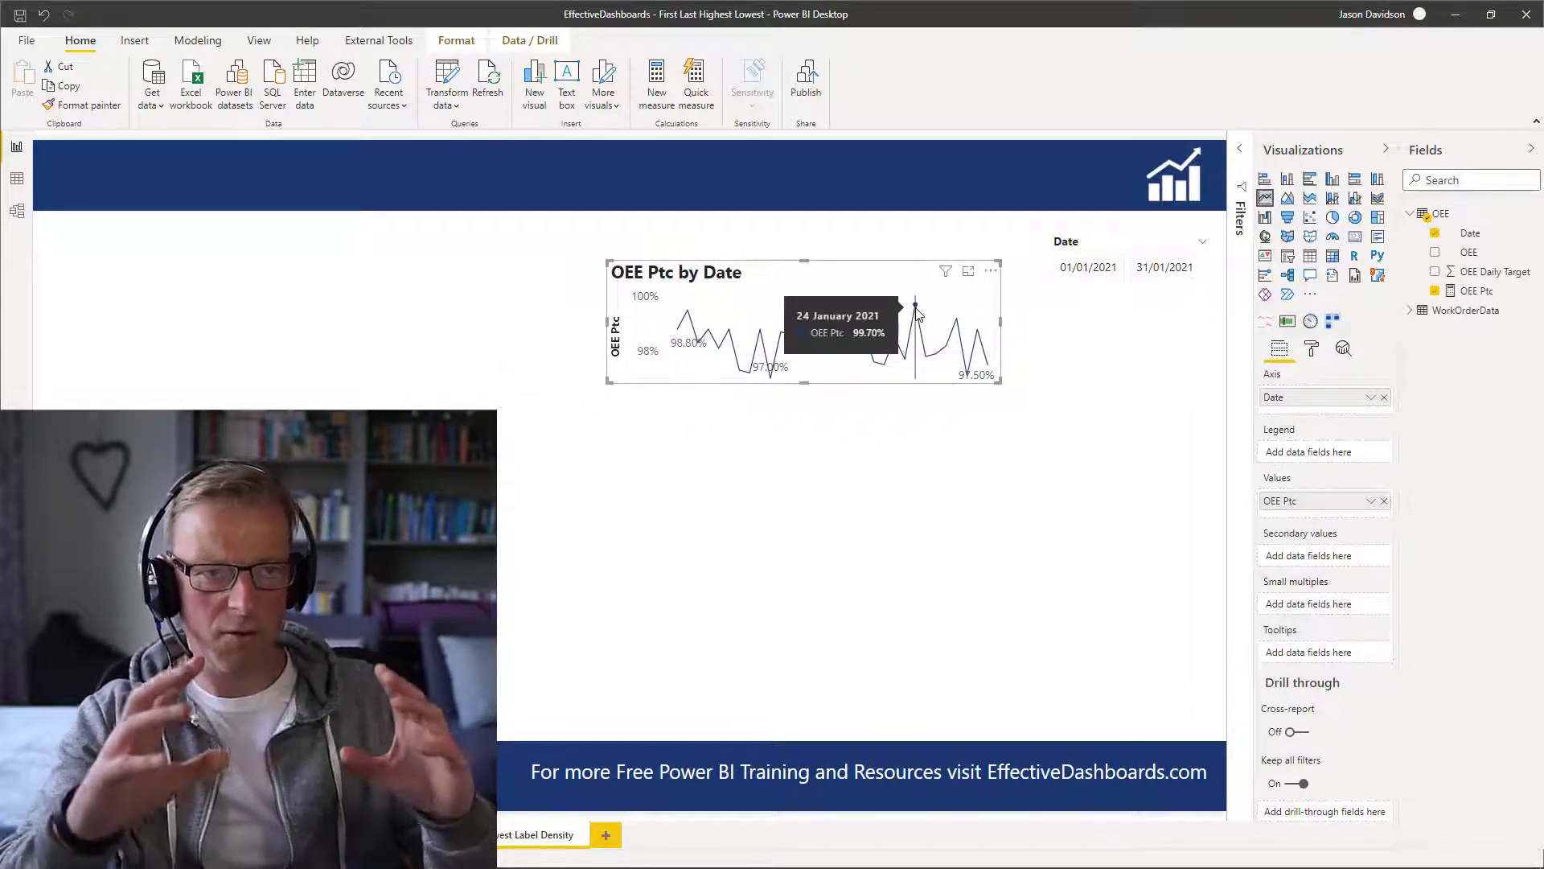
Switch off the mini OEE Ptc line chart's title in its format settings
mouse_move(708, 348)
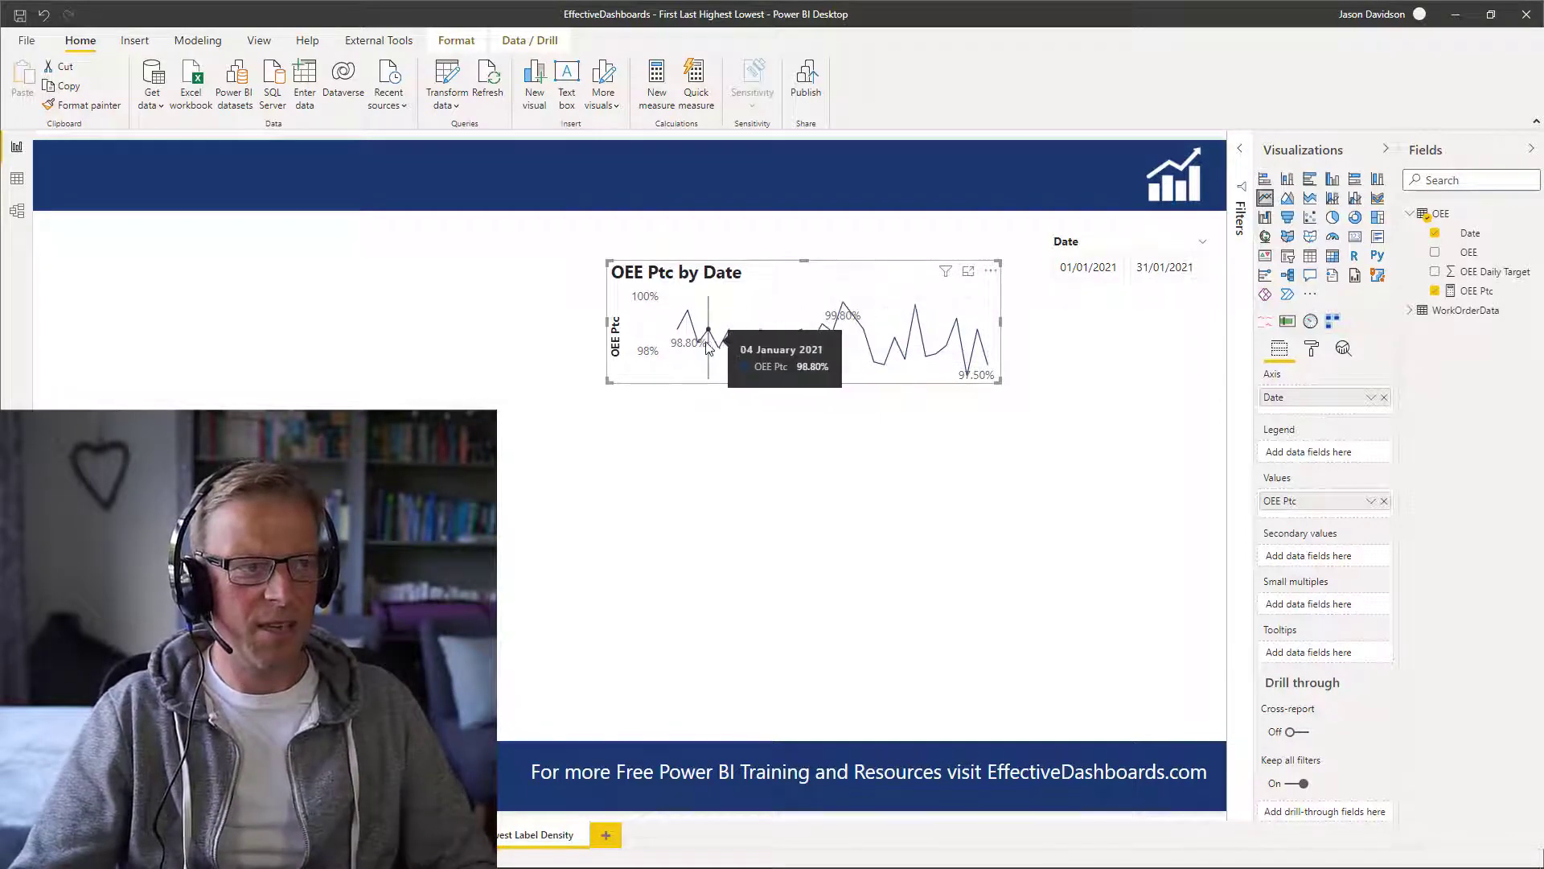
click(1311, 350)
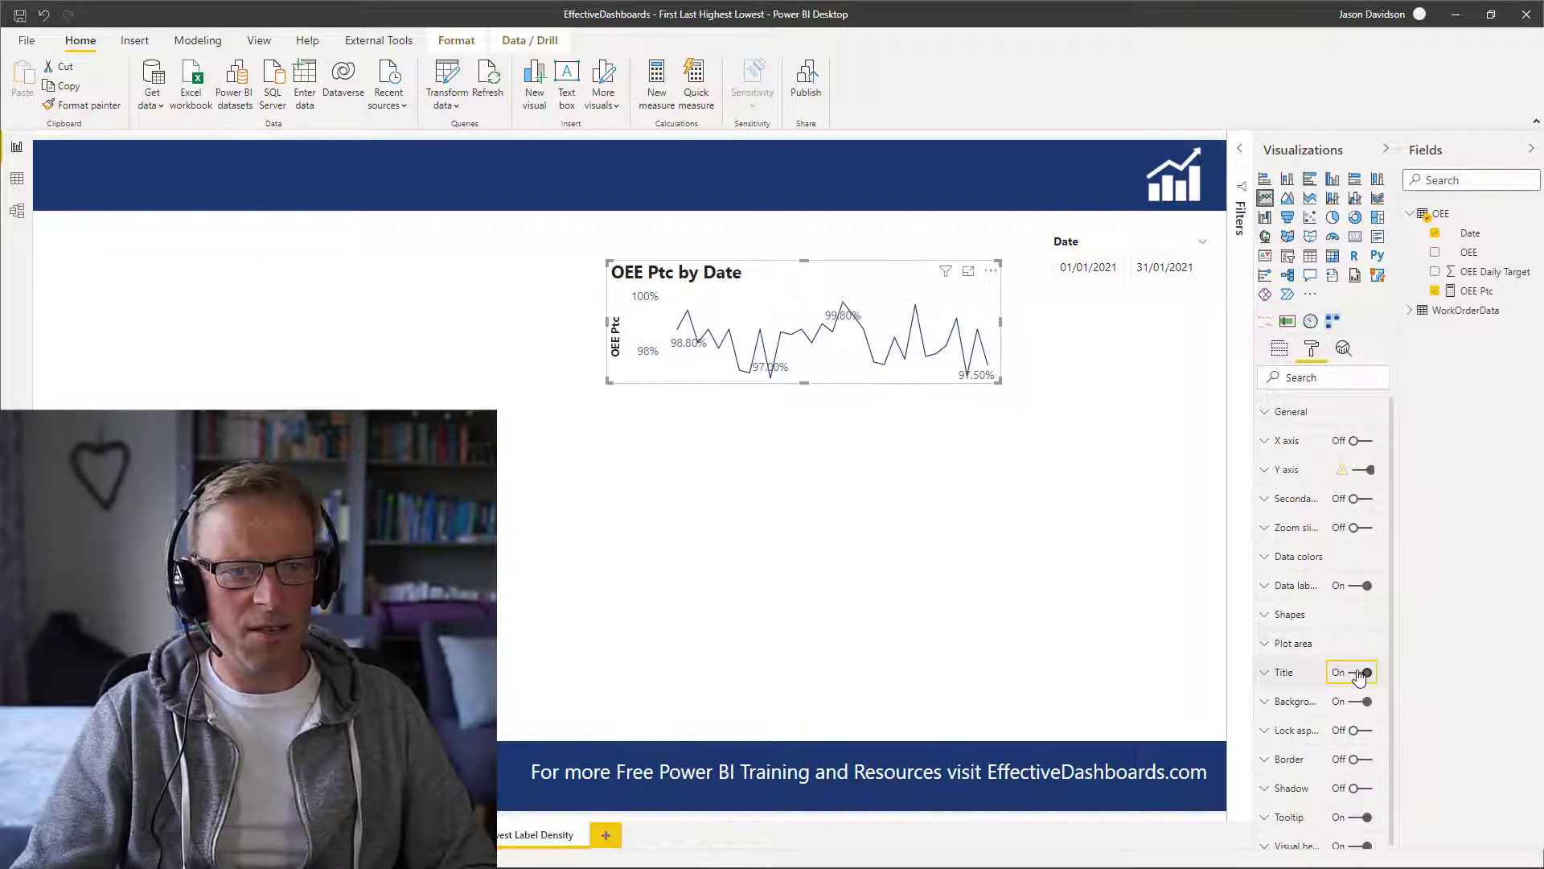
click(1360, 673)
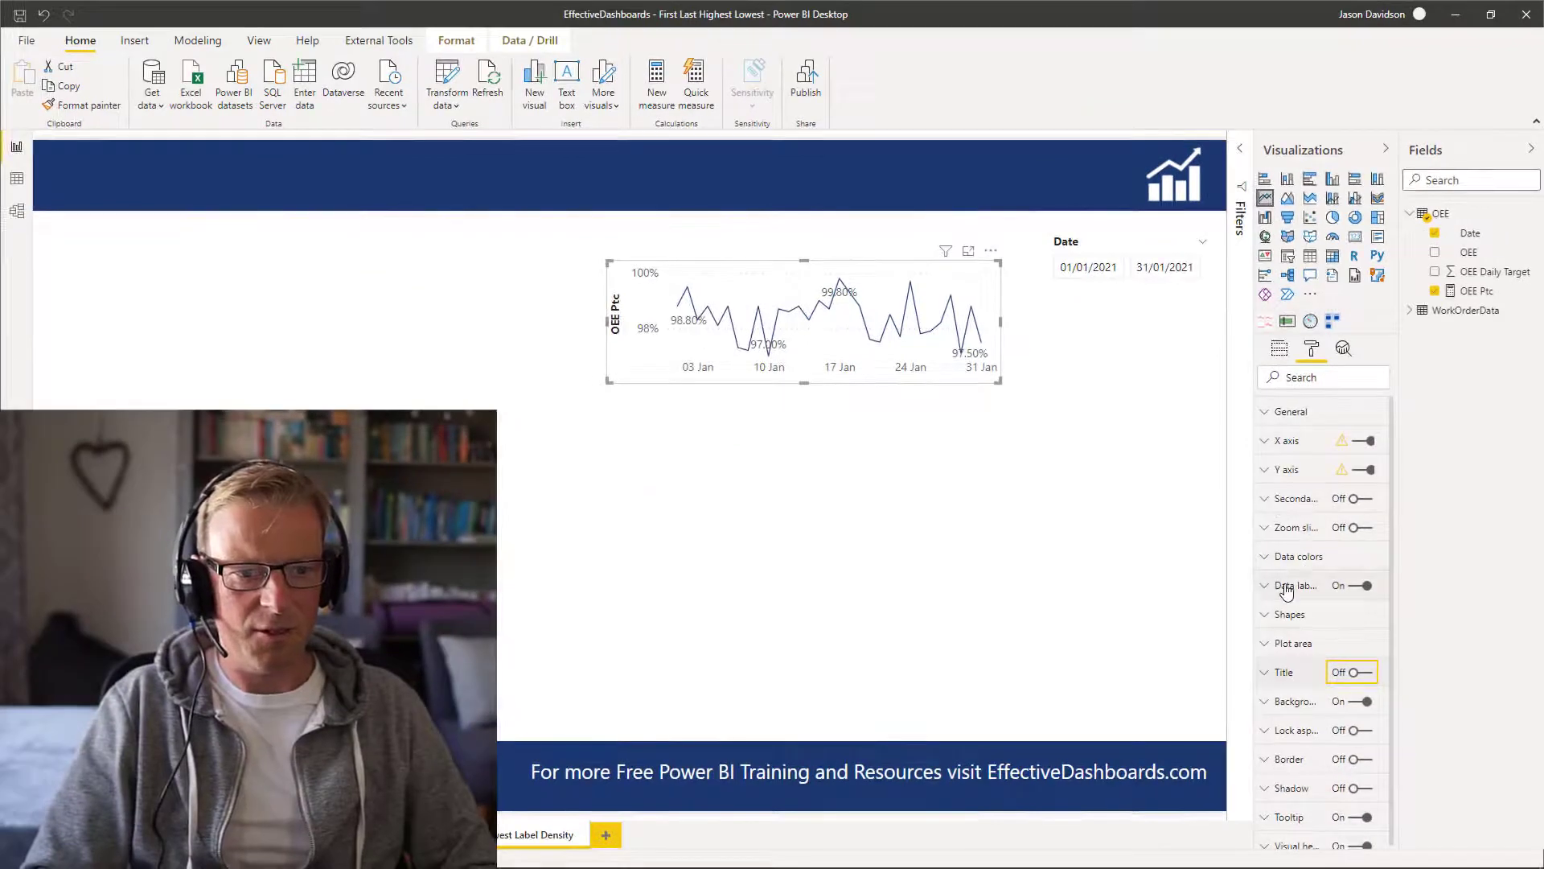
click(1286, 587)
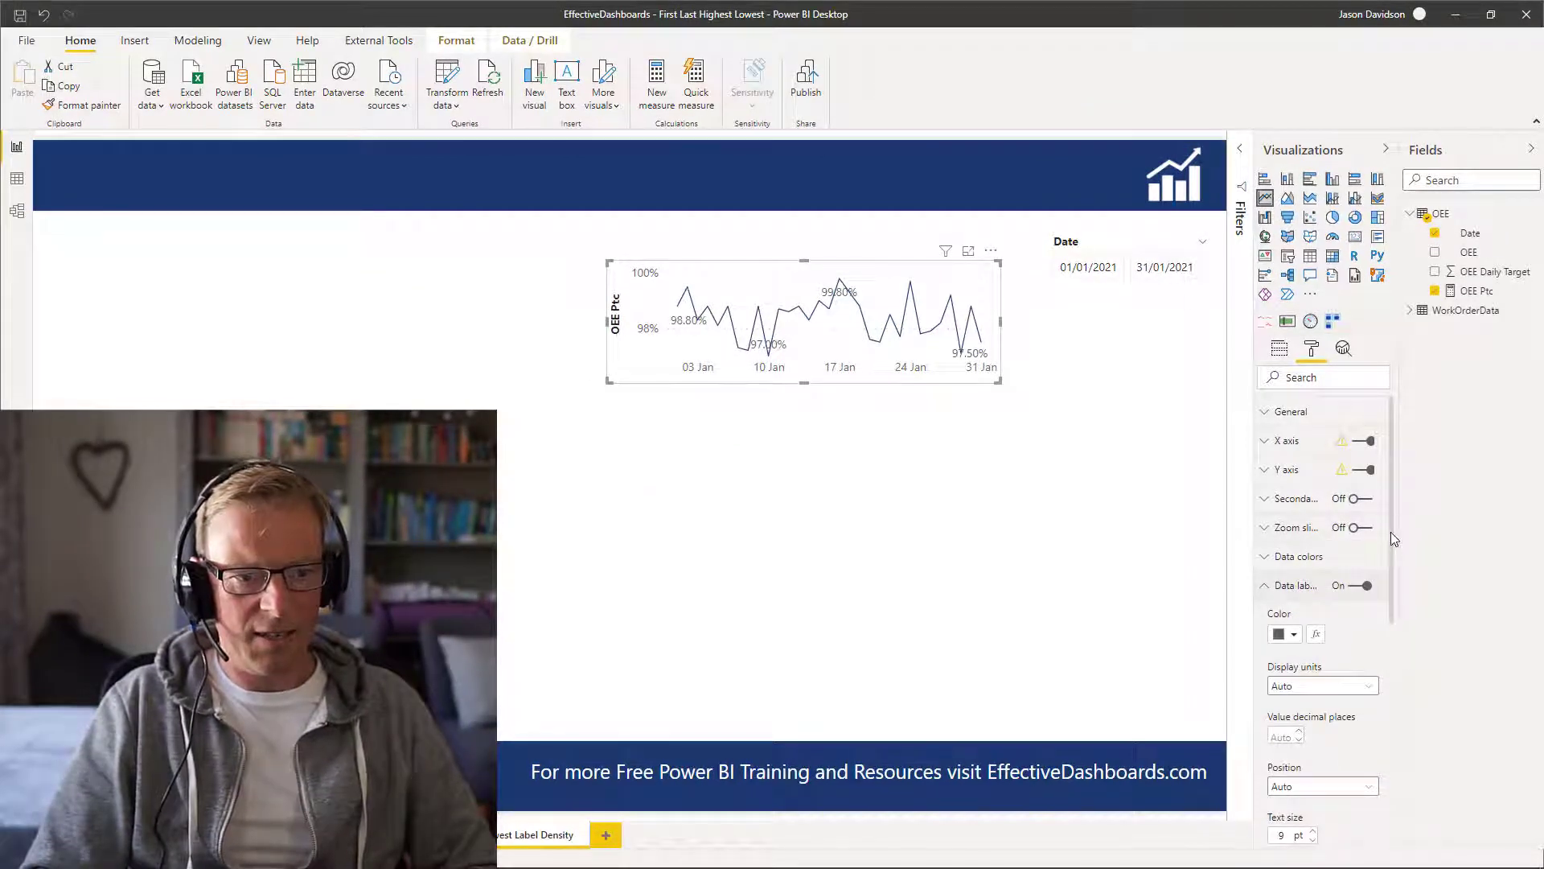
drag(1390, 535, 1411, 630)
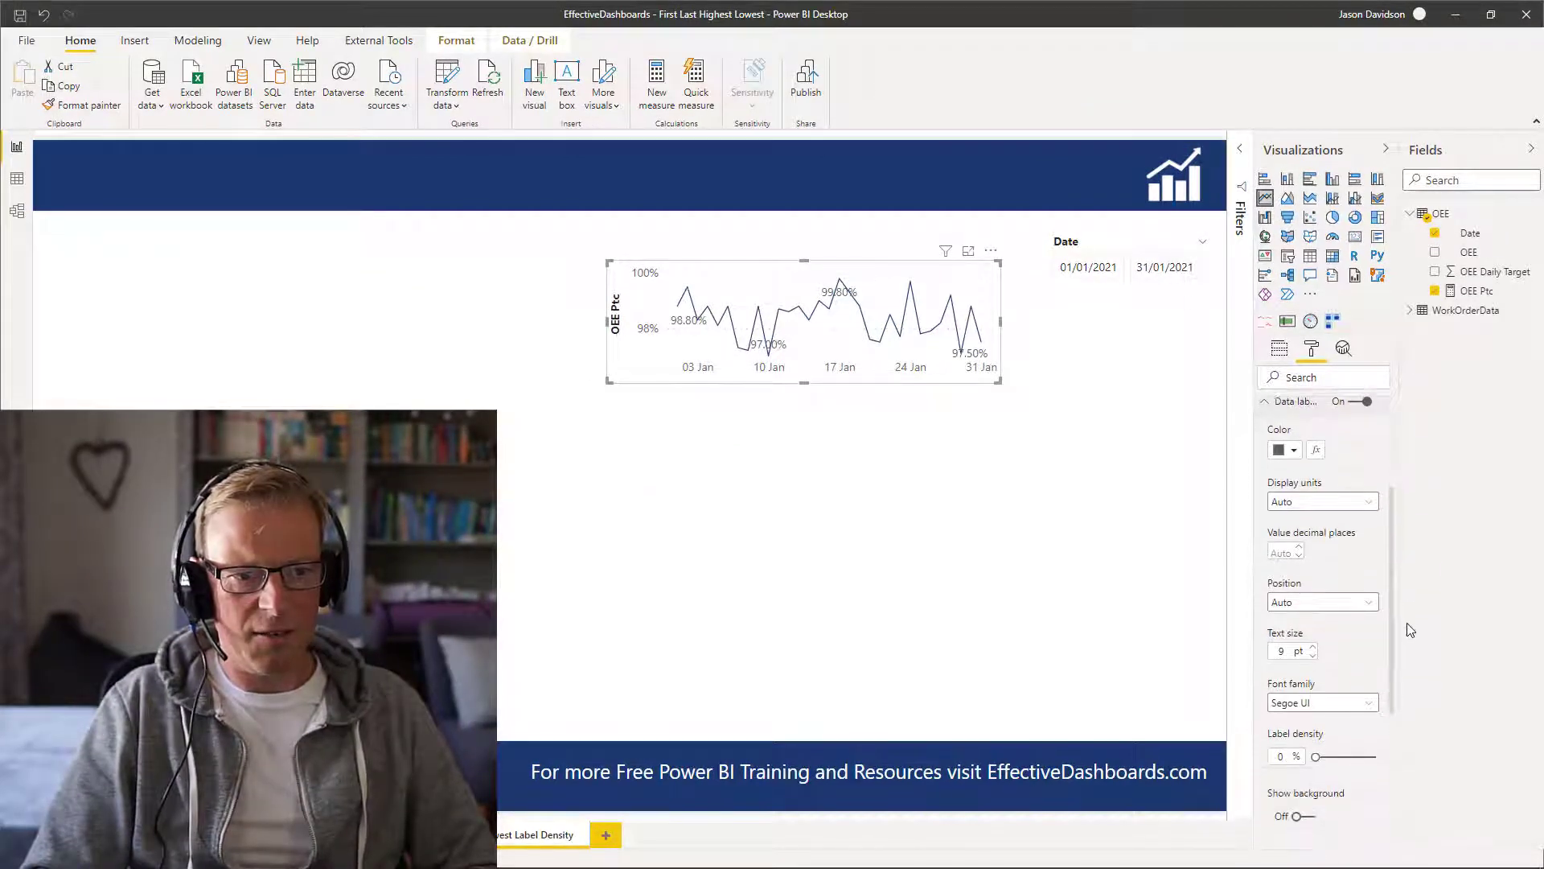
click(1282, 603)
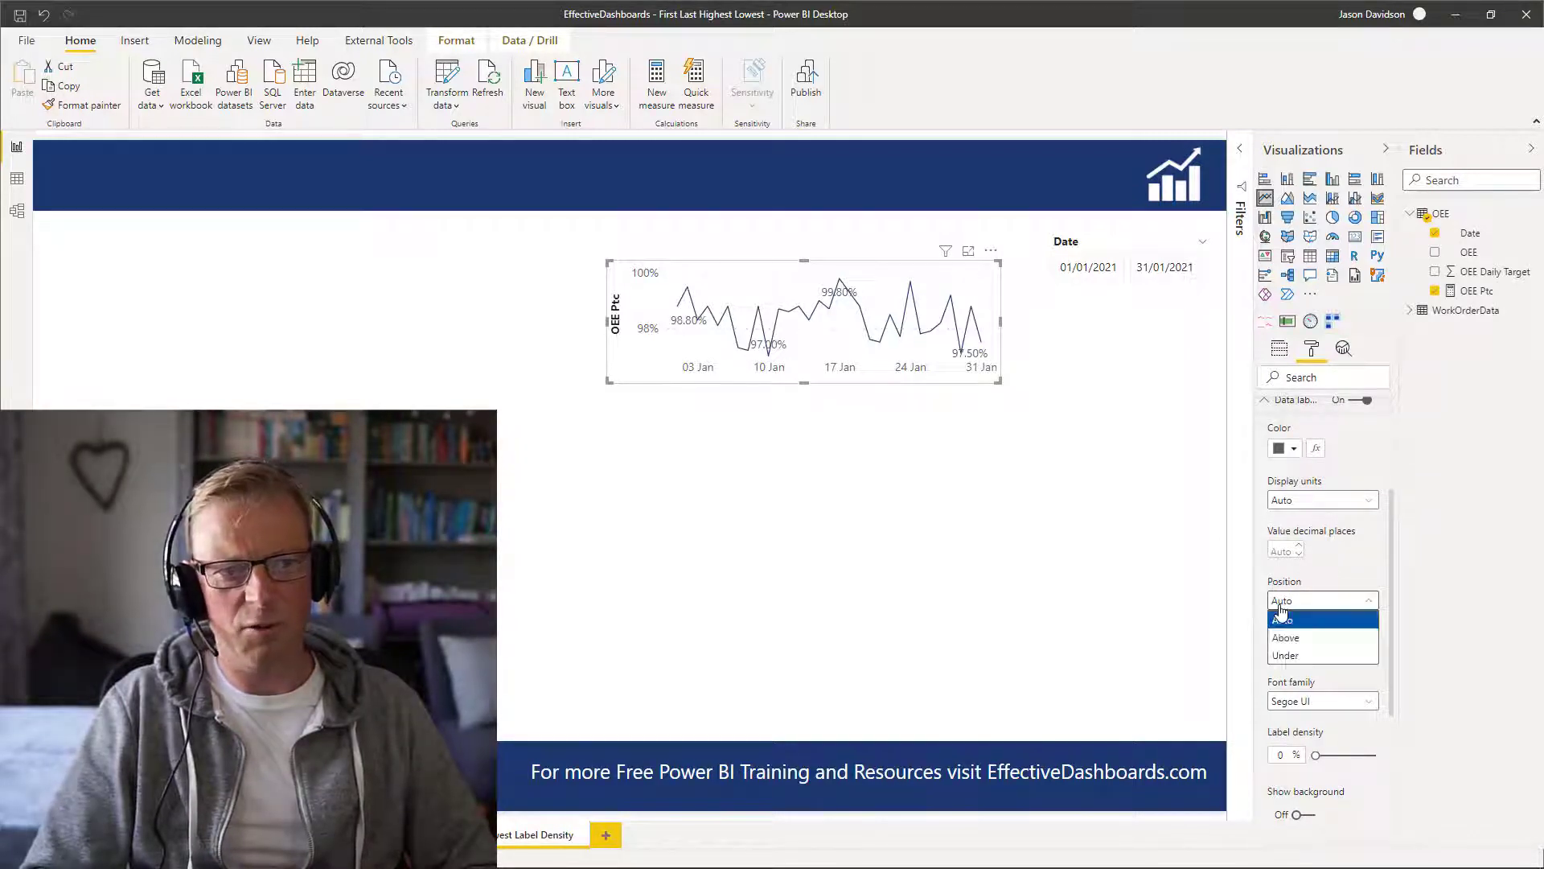
click(1304, 654)
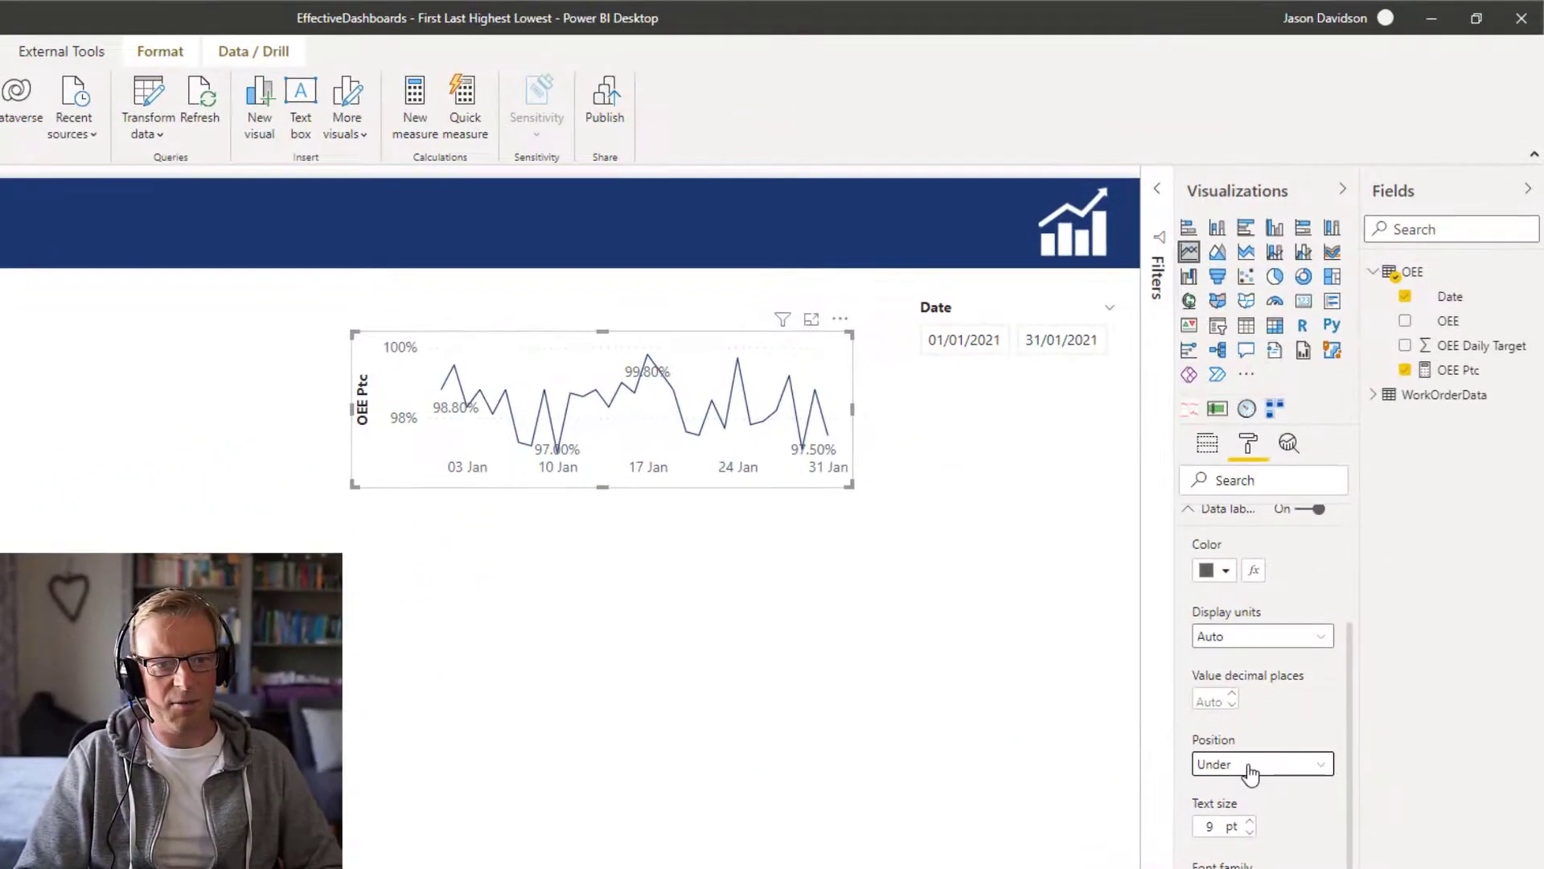
click(1310, 606)
click(1238, 812)
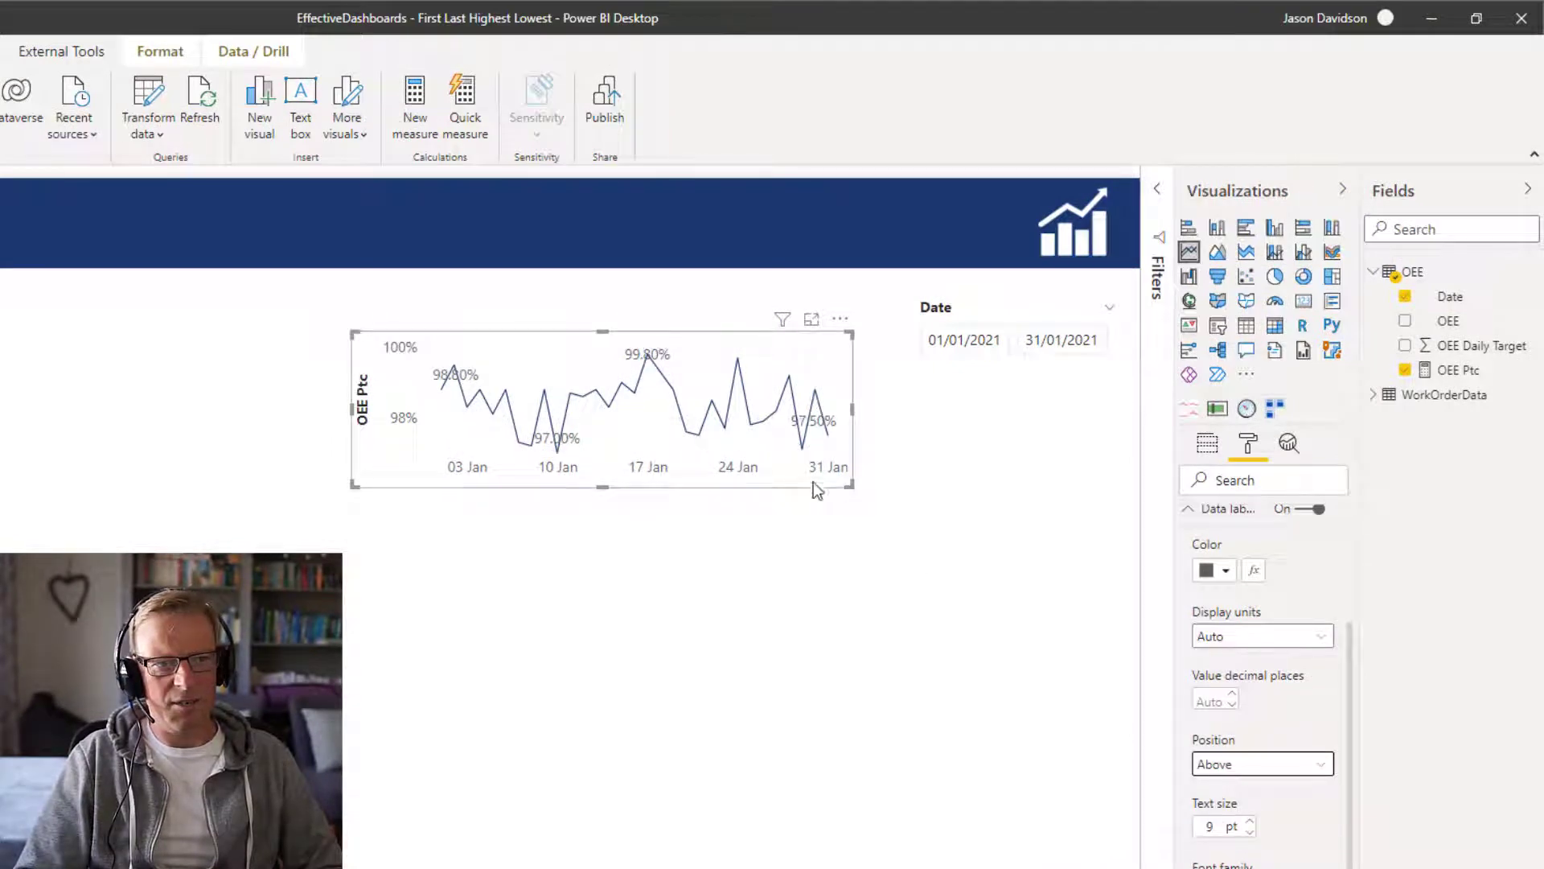
mouse_move(819, 434)
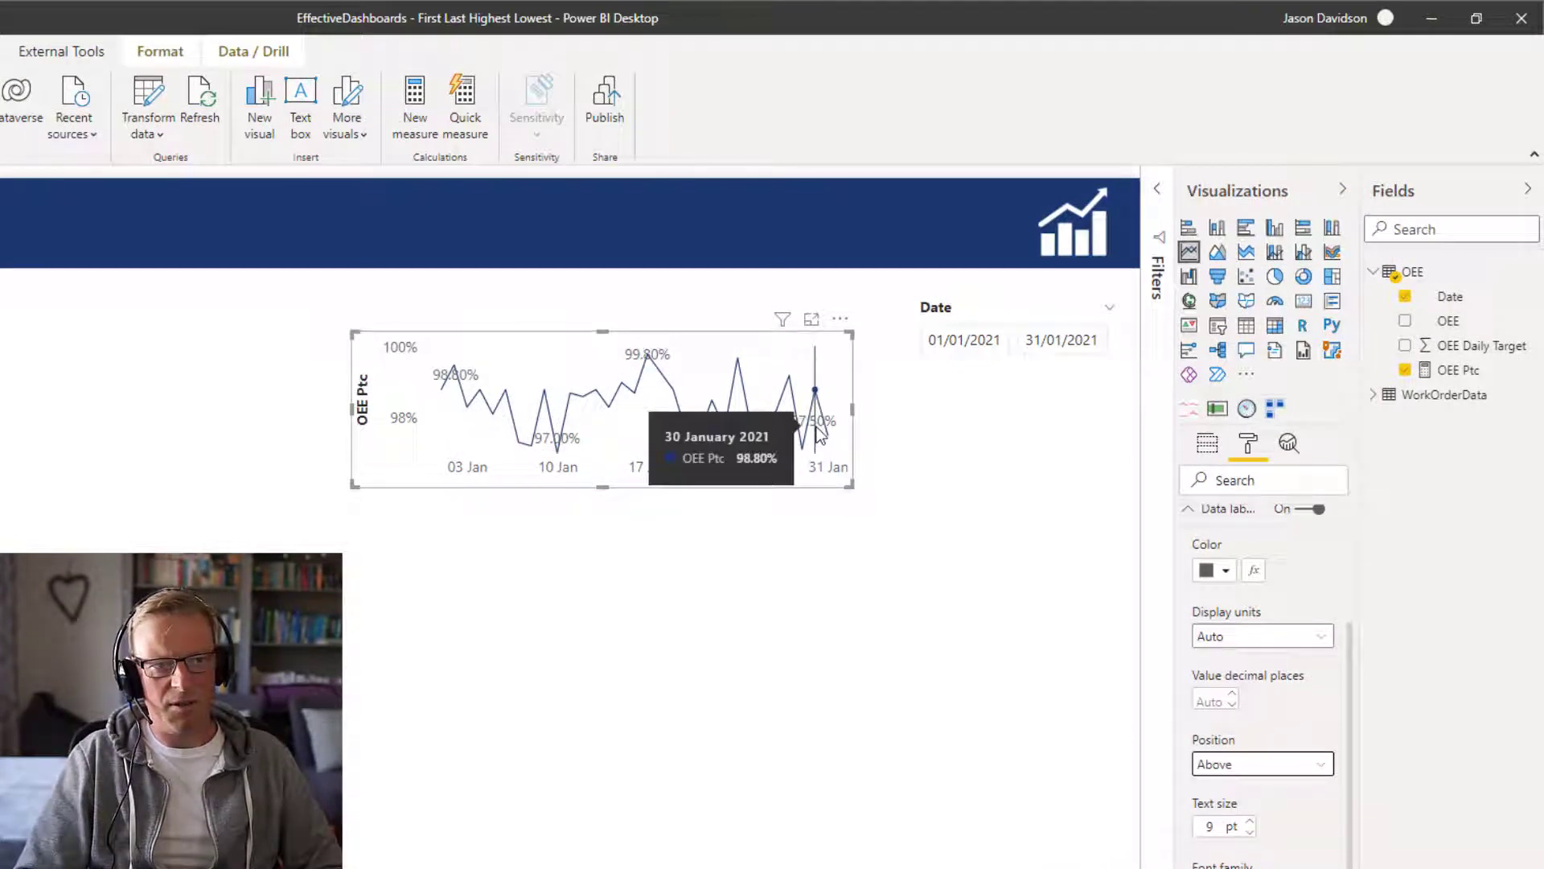
click(1228, 766)
click(1241, 790)
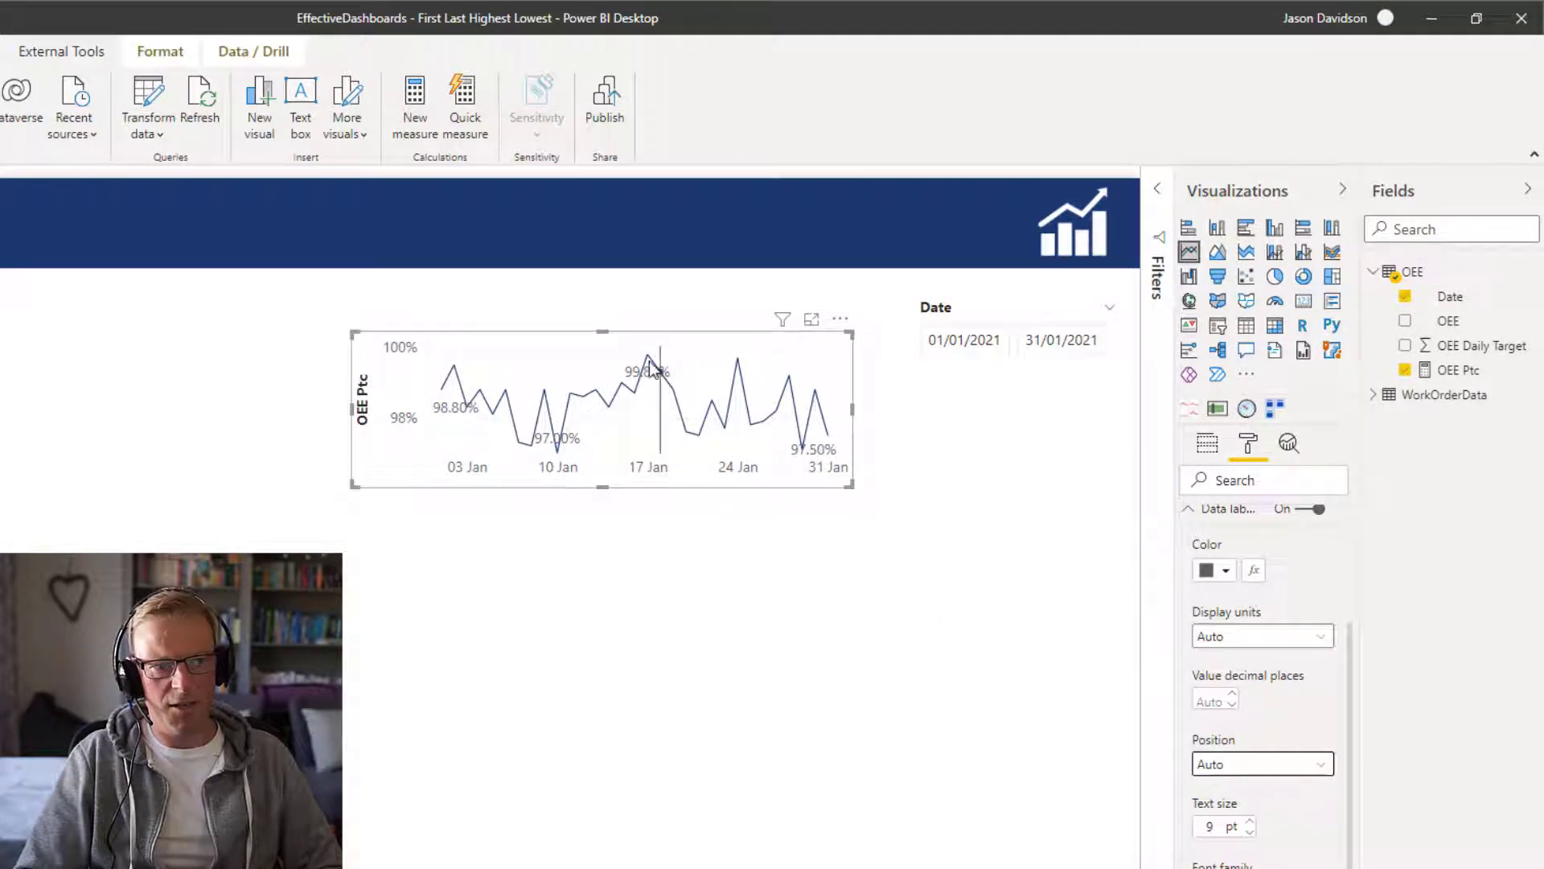
mouse_move(651, 384)
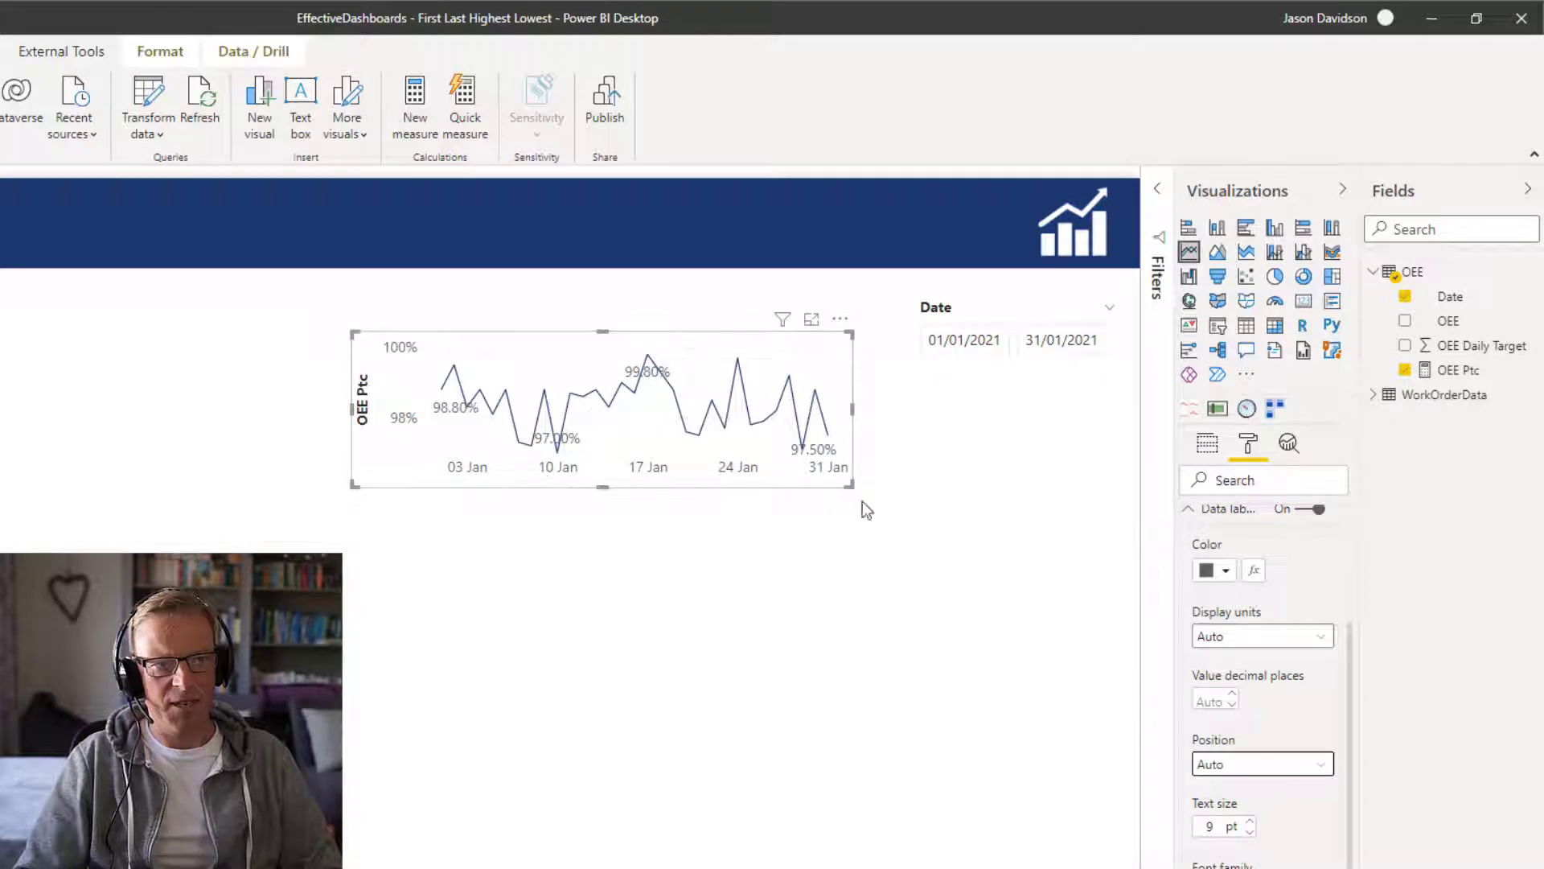
Enlarge the chart and expand its Y axis format settings to reveal Start and End
drag(848, 484, 859, 568)
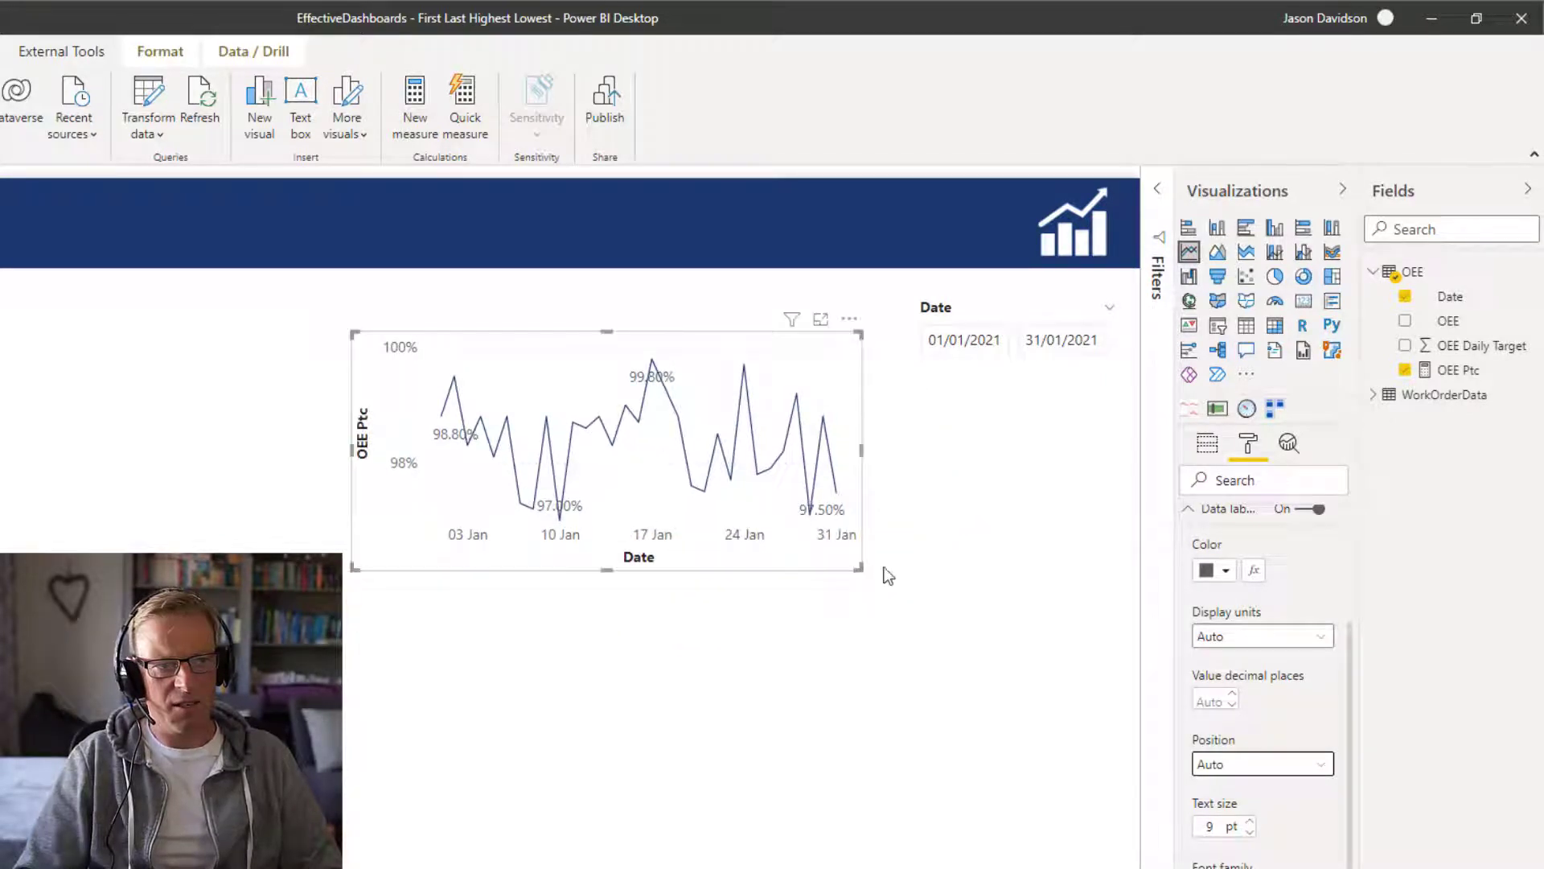
drag(1349, 654, 1351, 500)
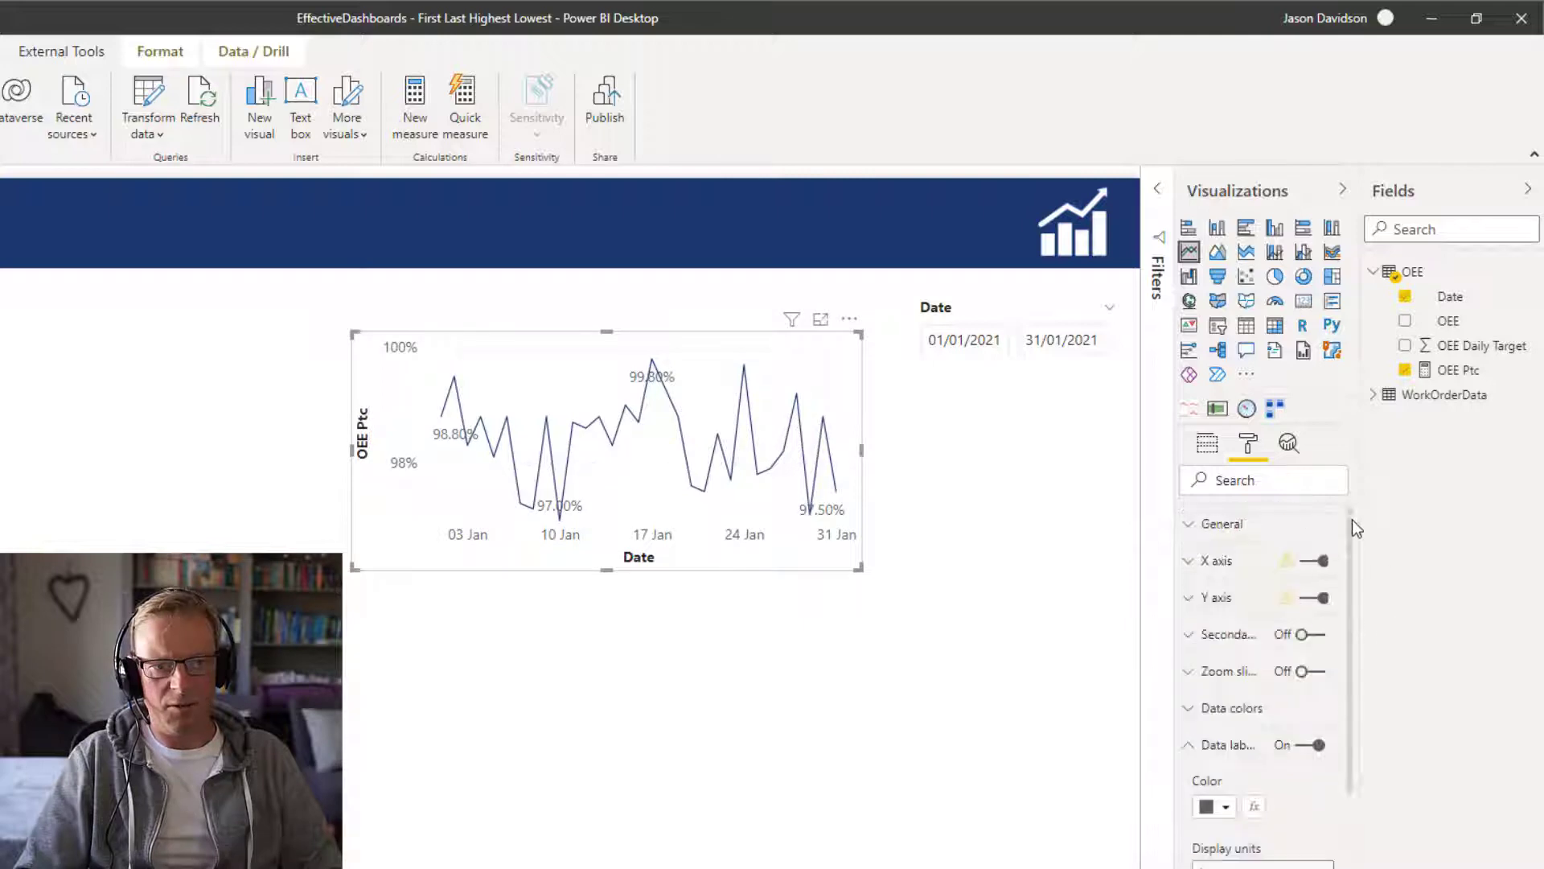
click(1189, 600)
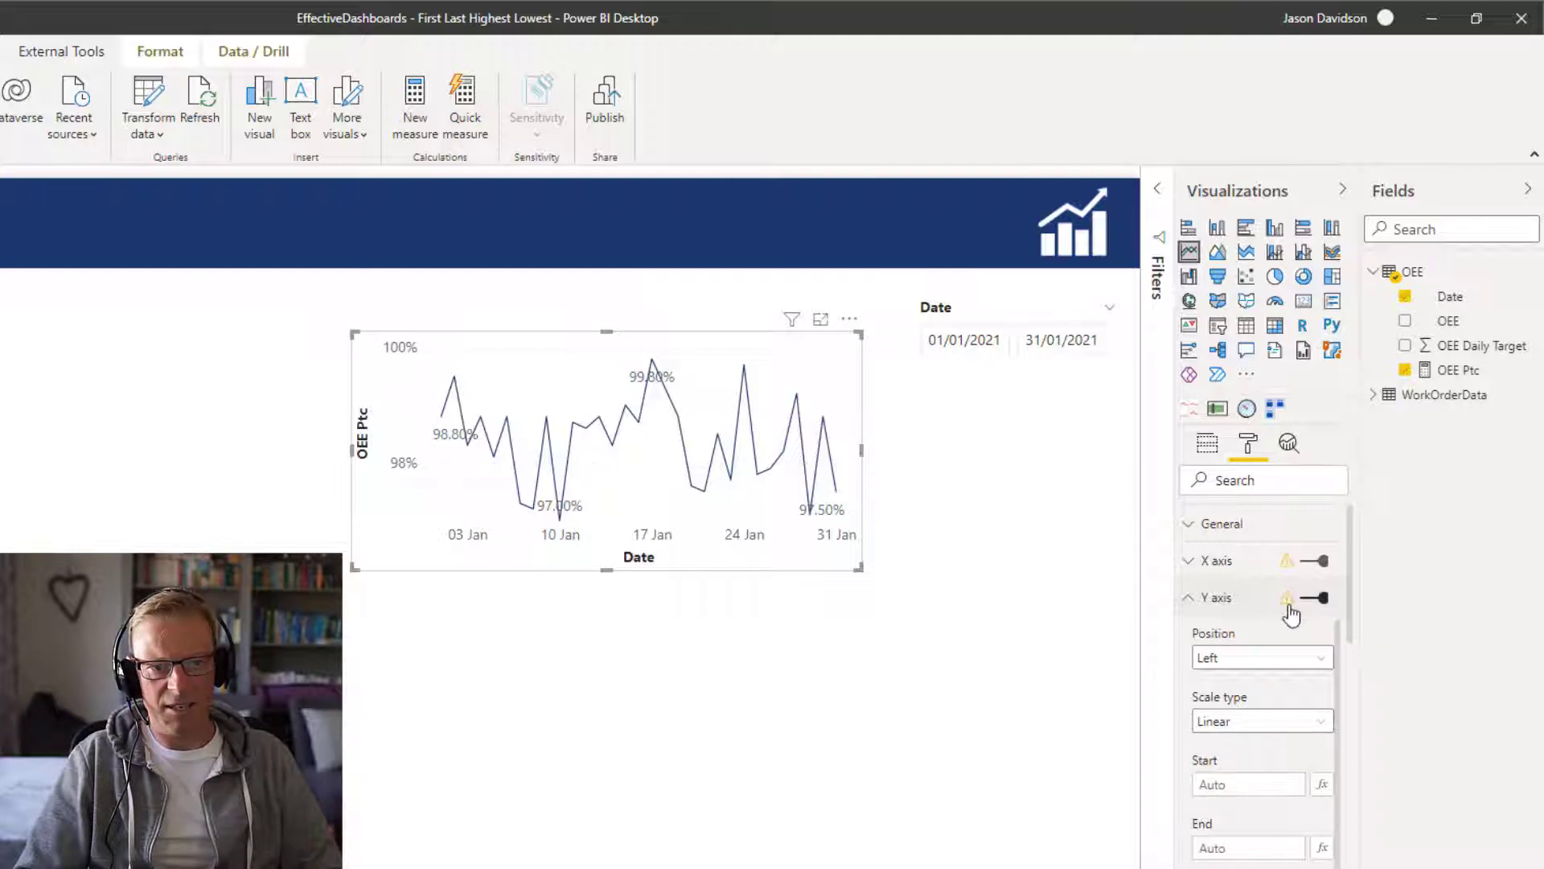
mouse_move(1289, 614)
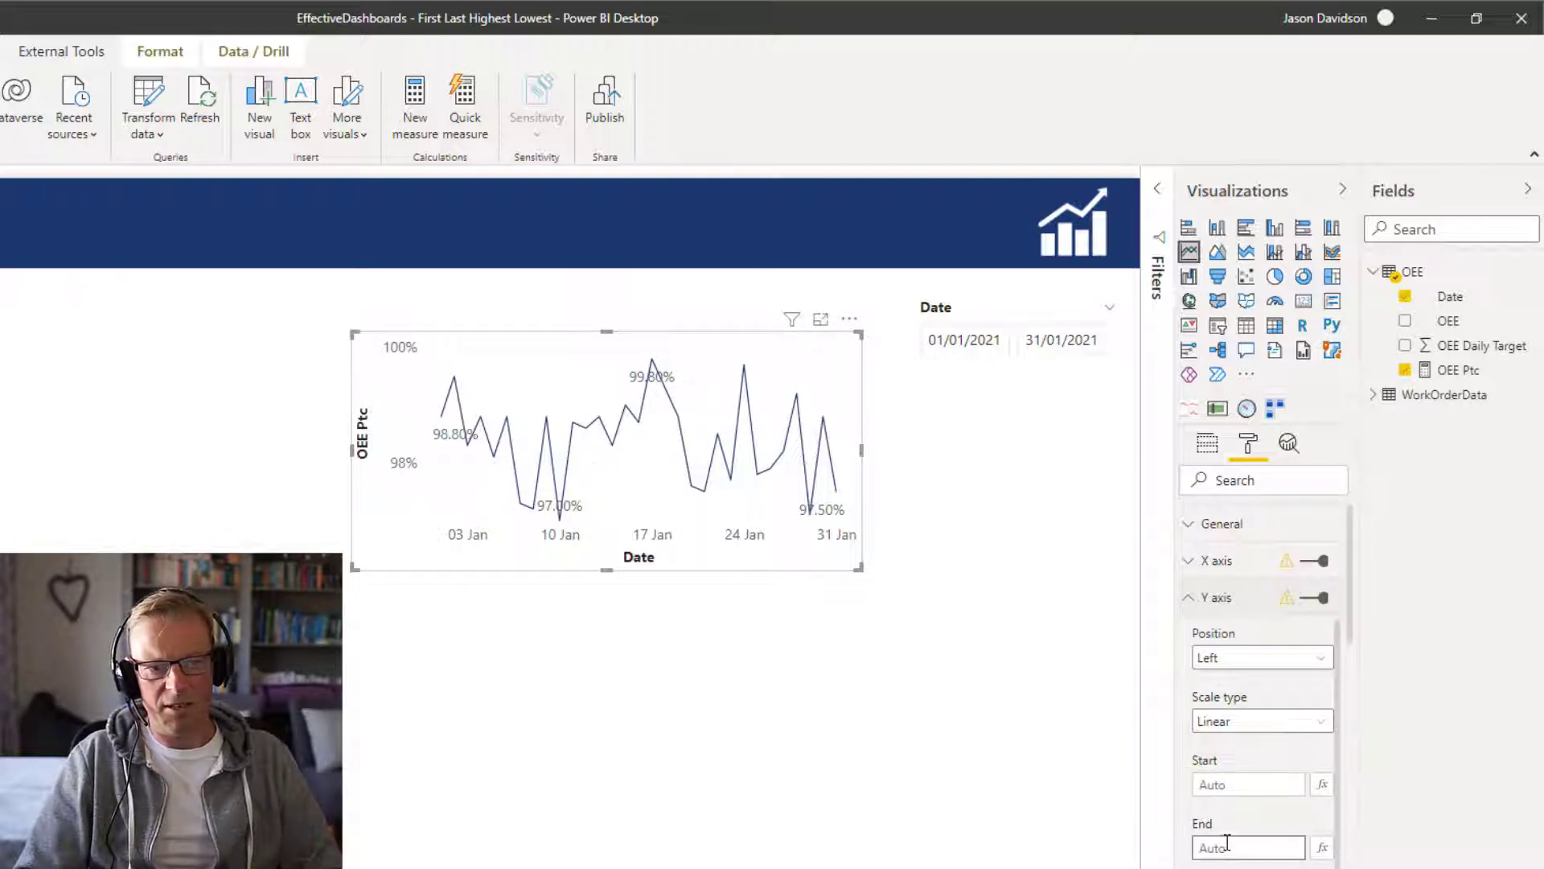
Resize the chart back to a compact strip and place it beside the Date slicer
drag(606, 569, 656, 868)
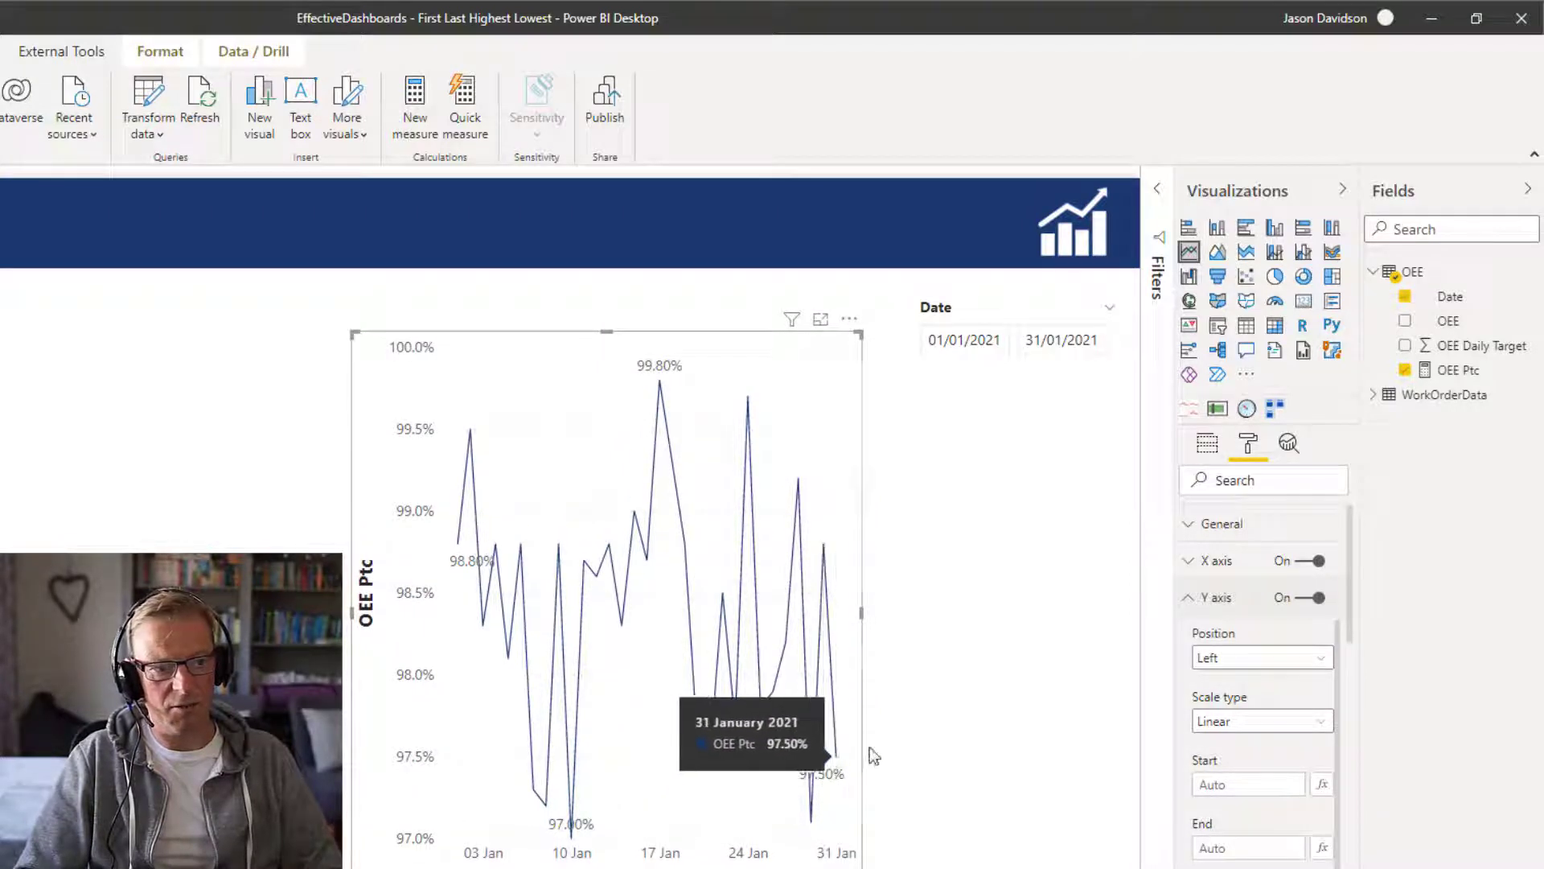
click(862, 611)
click(862, 608)
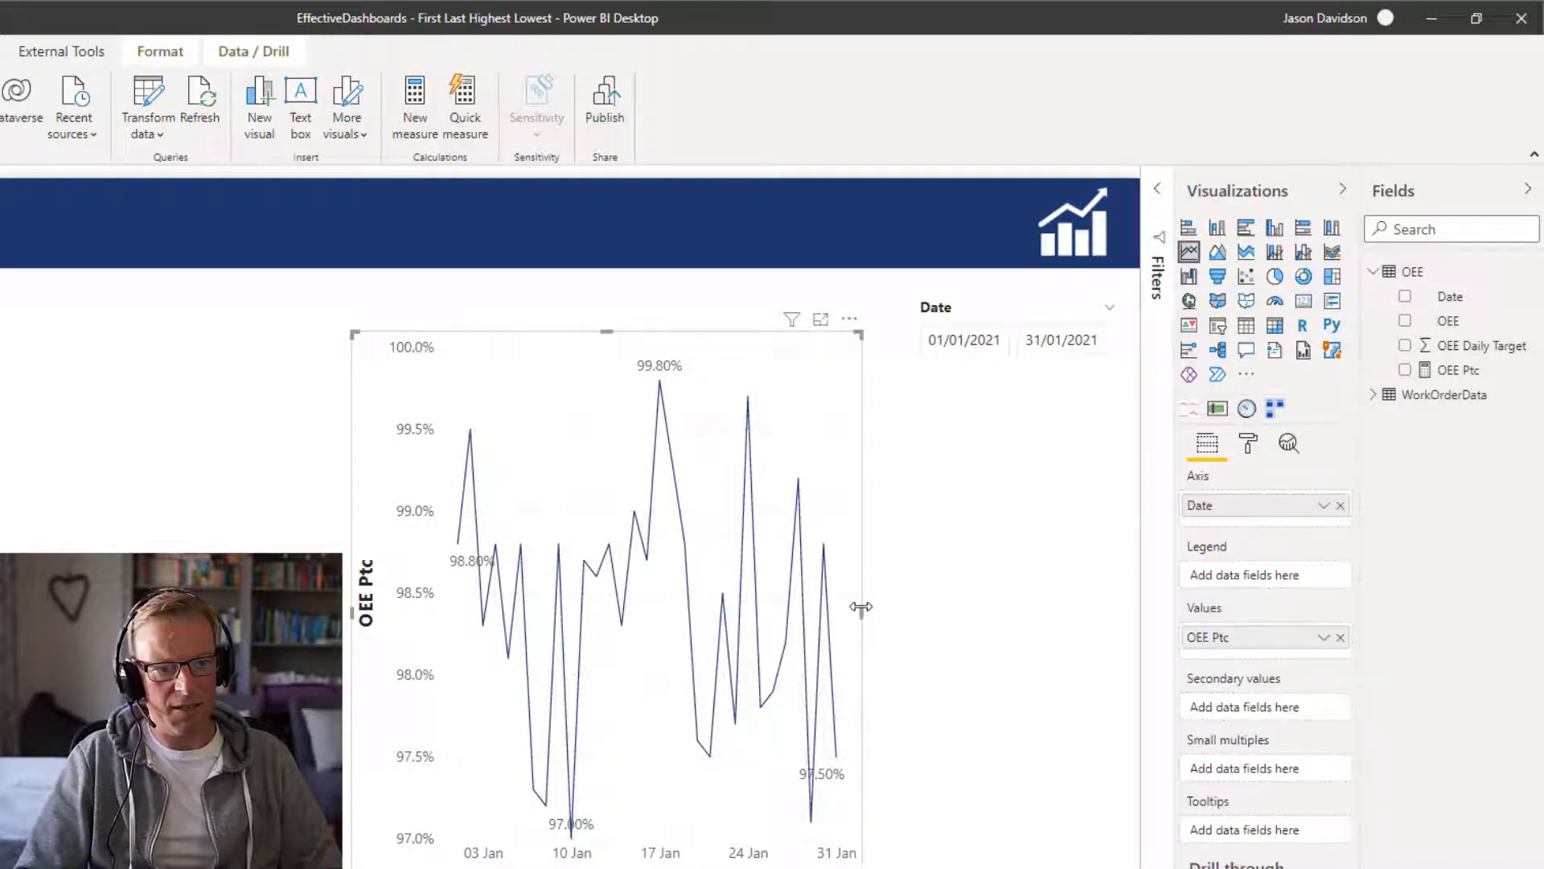
drag(862, 611, 1147, 587)
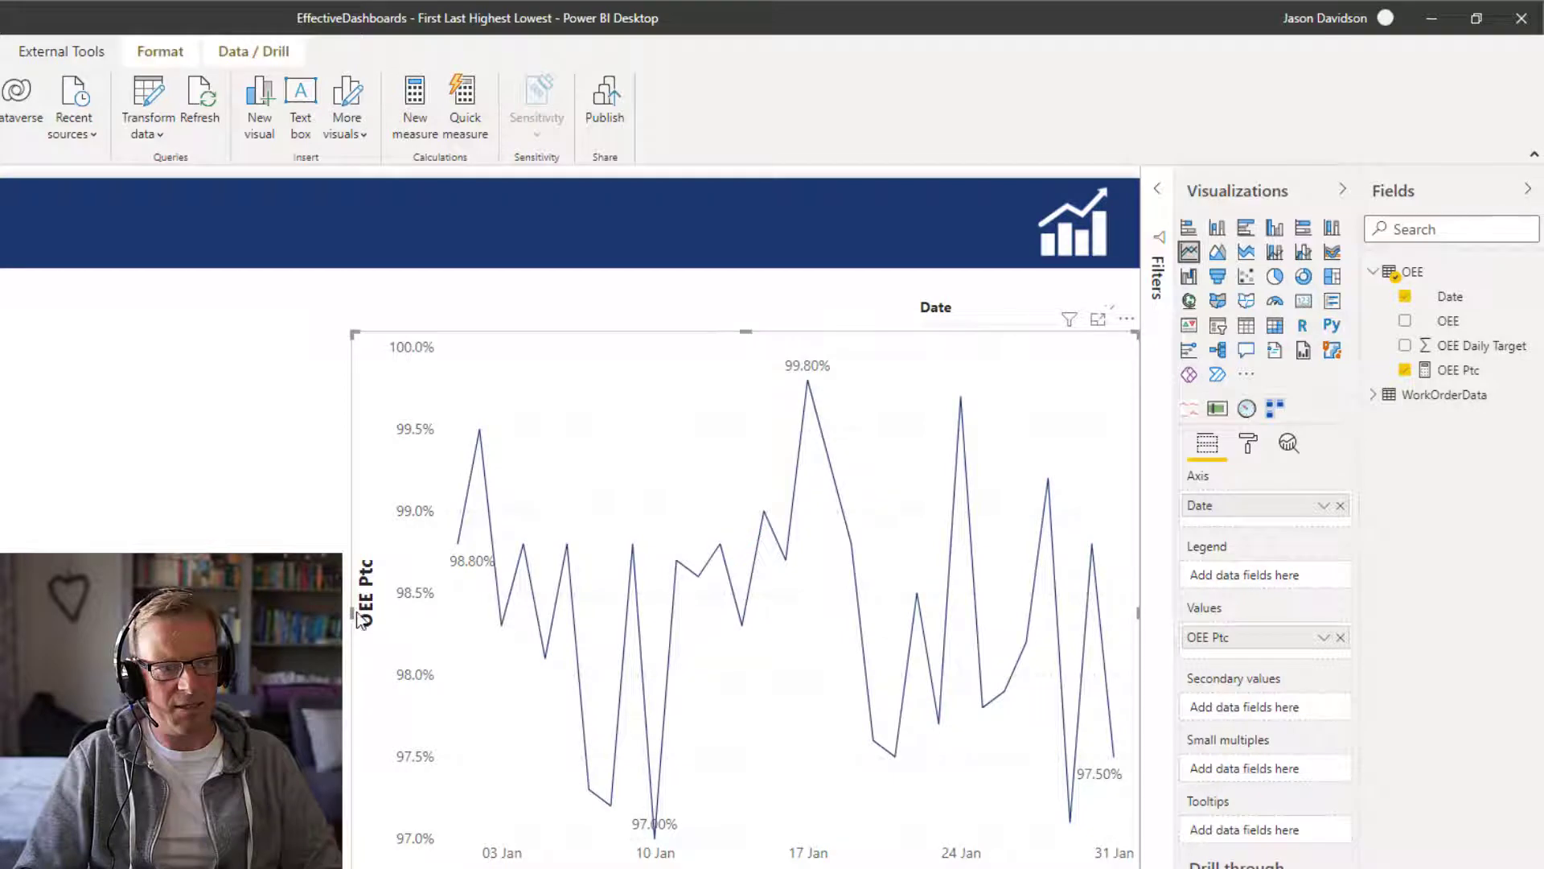
drag(350, 613, 160, 613)
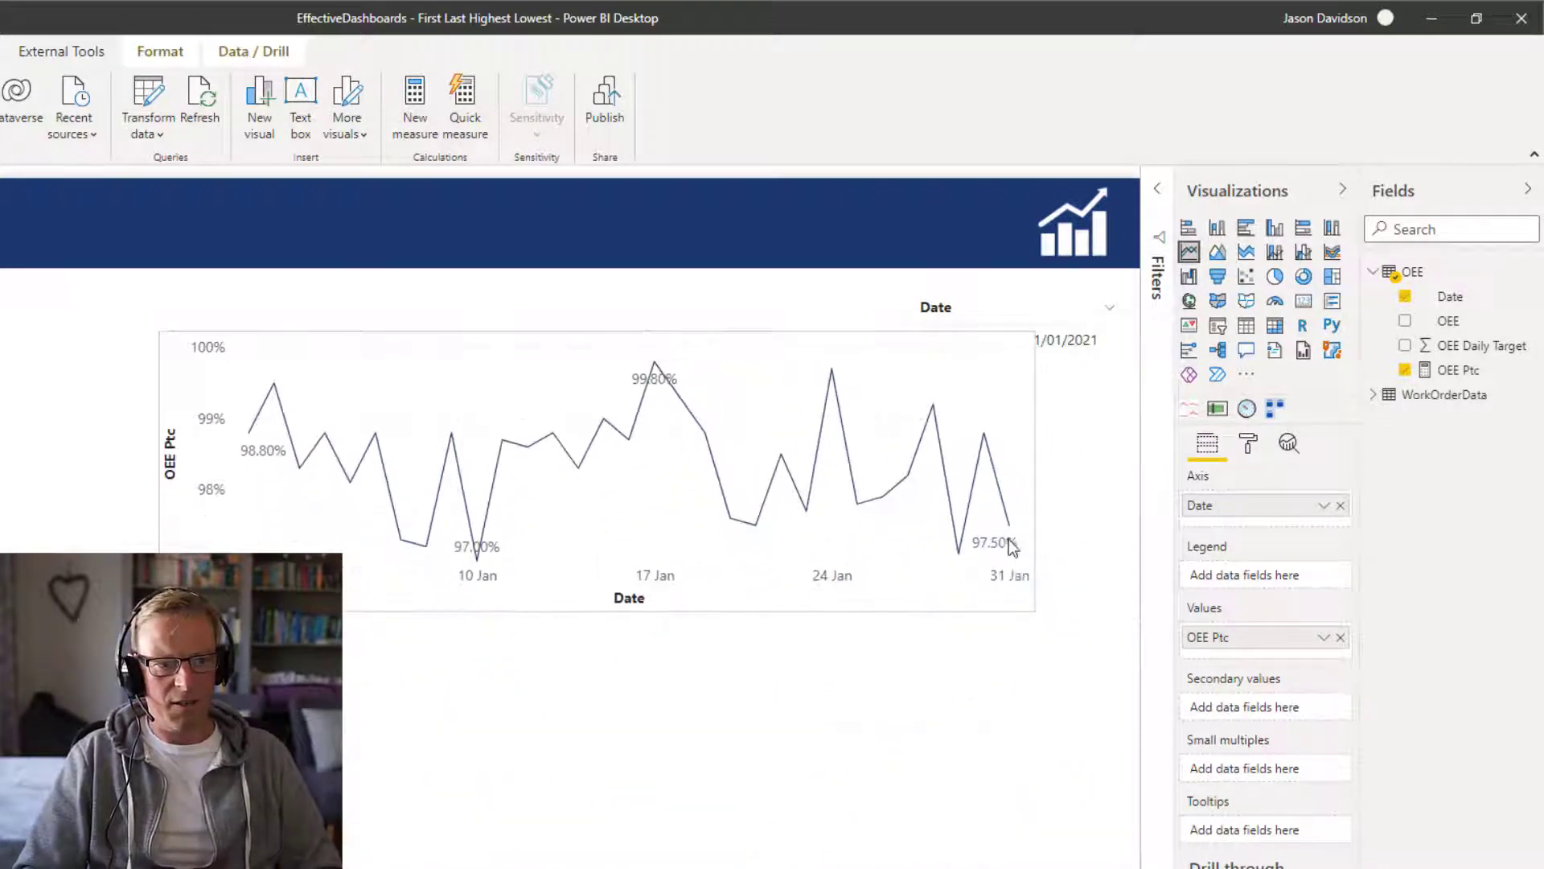
drag(1012, 547, 641, 445)
drag(547, 346, 786, 344)
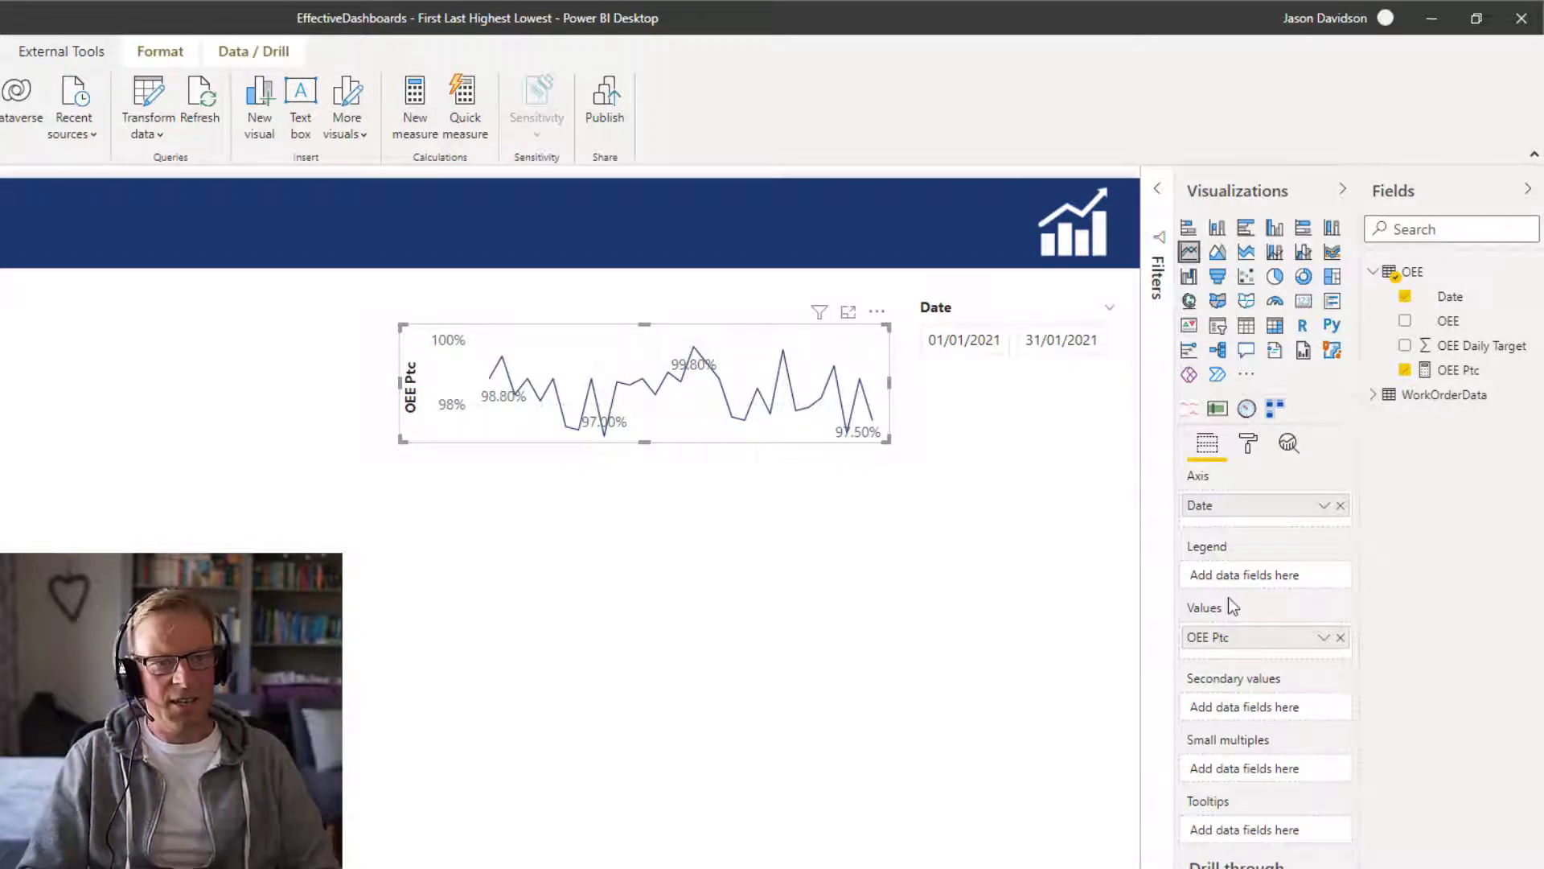
Set the OEE Ptc chart's Y axis Start value to 0.95
click(1250, 443)
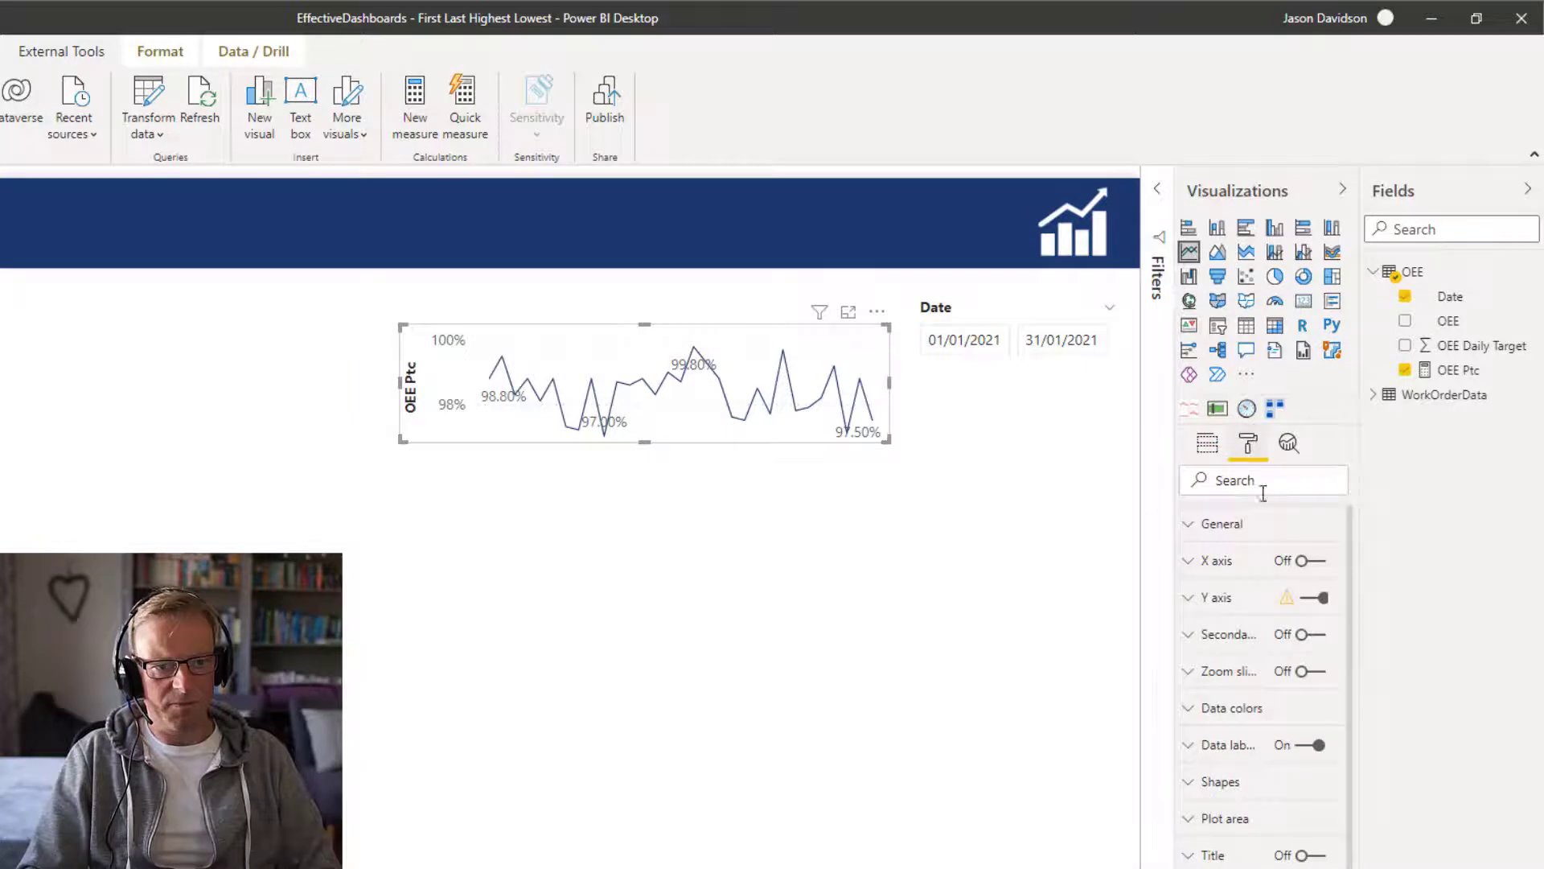
click(1218, 597)
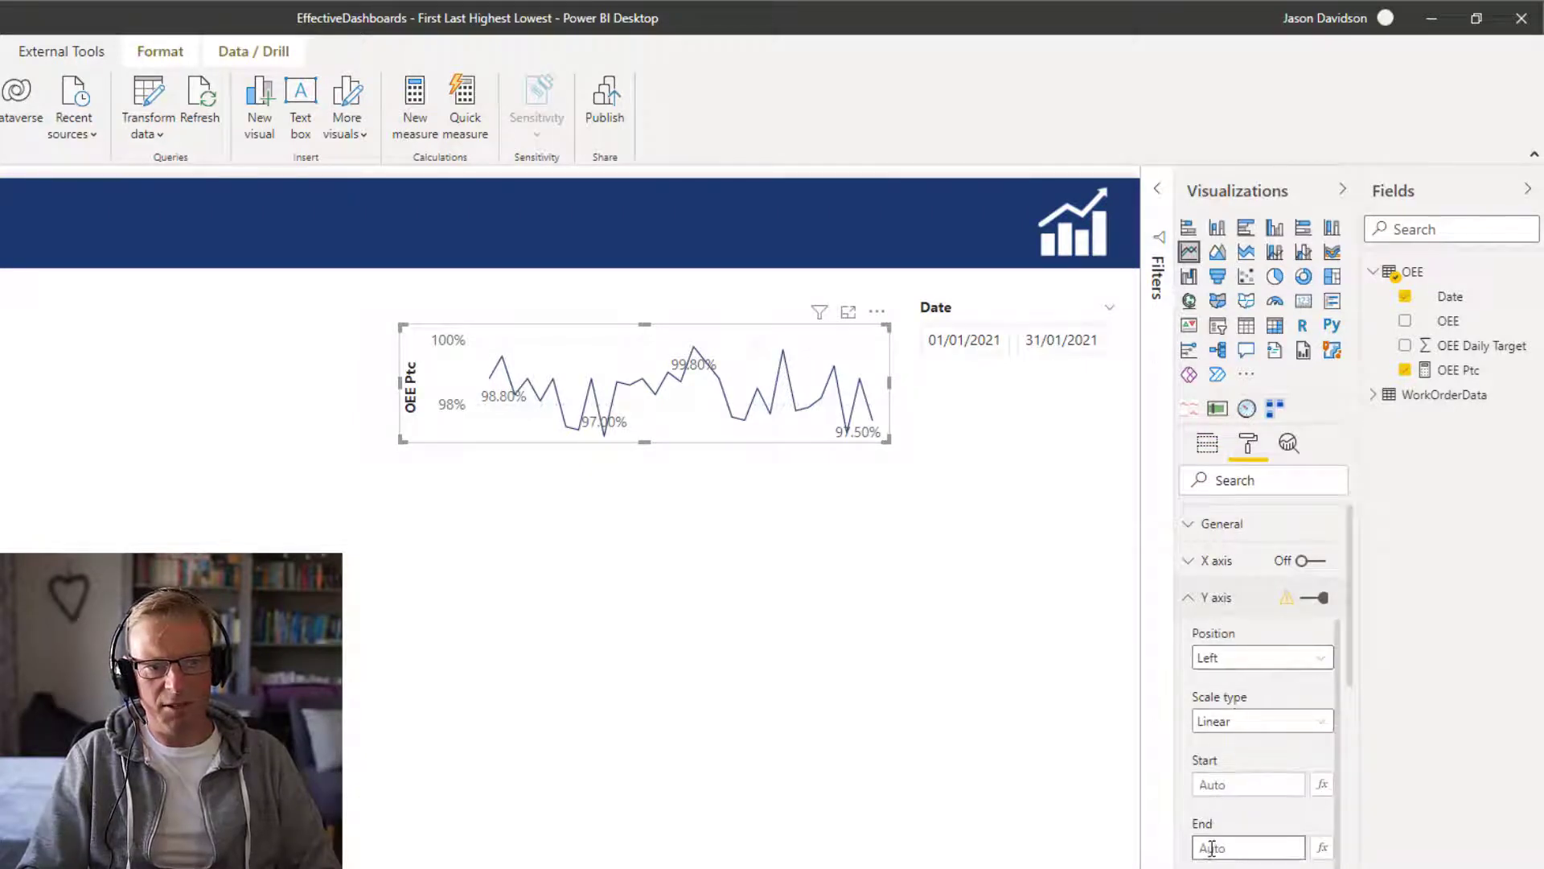
click(1212, 781)
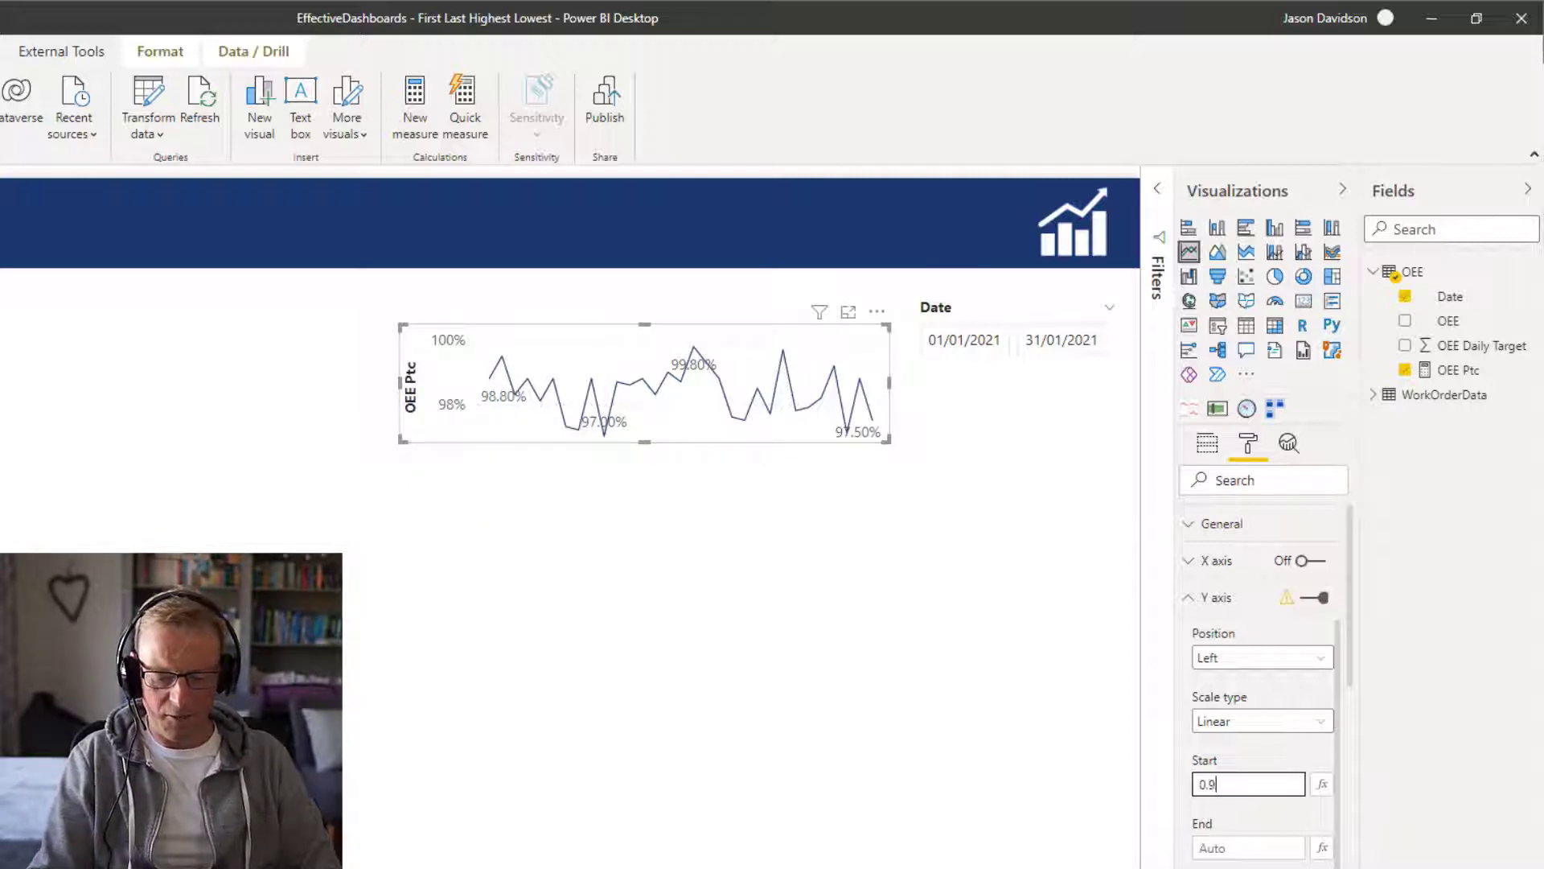
text(.95)
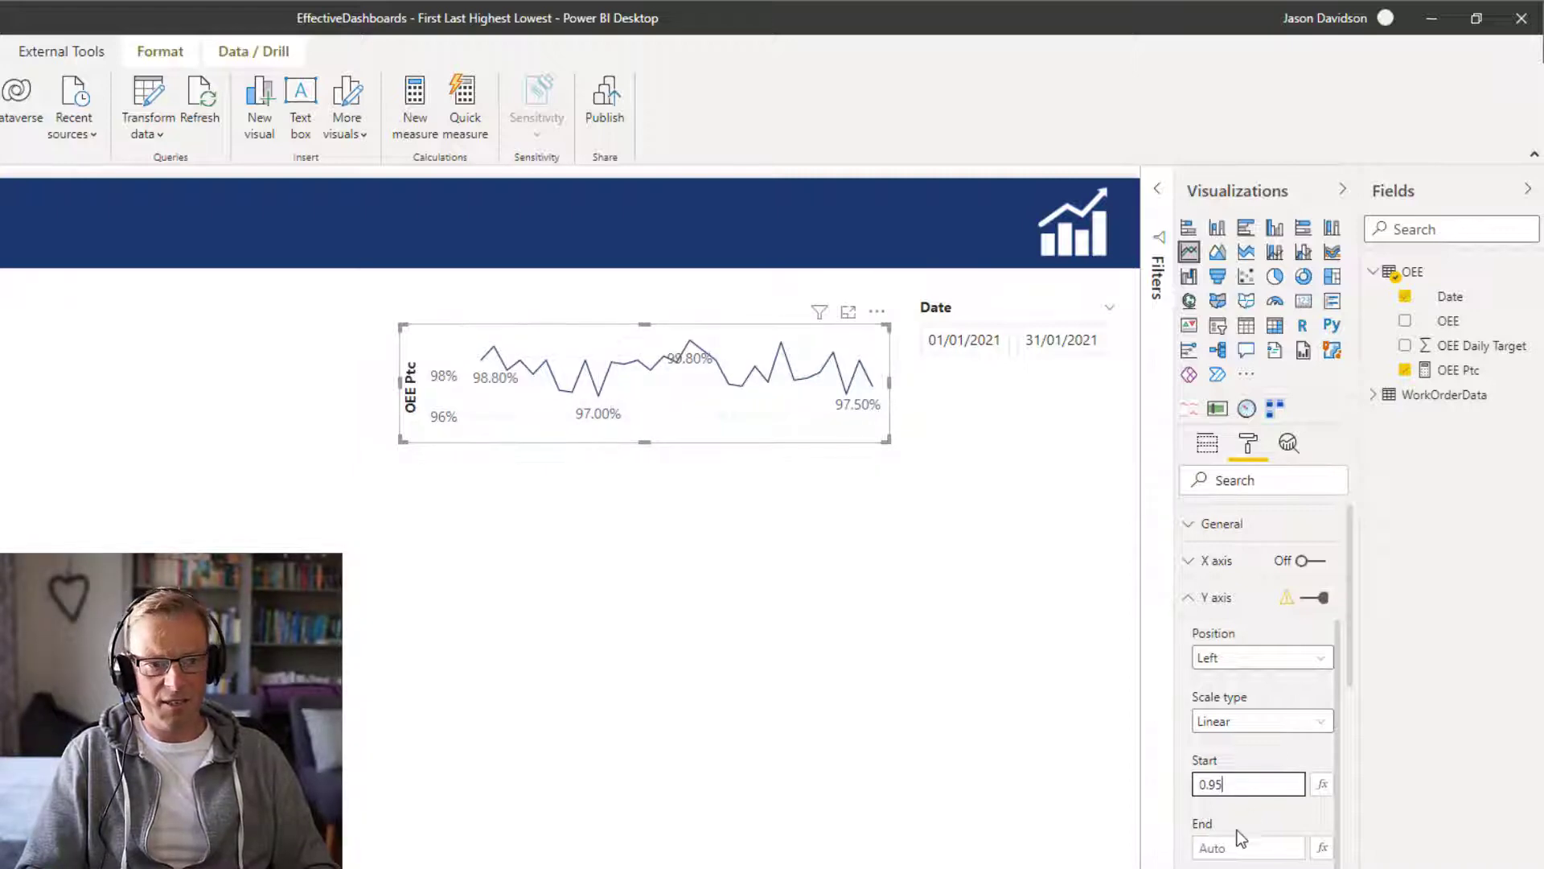
Try Y axis Start 0, restore it to 0.95, and set the Y axis End to 1.02
drag(1225, 778, 1216, 782)
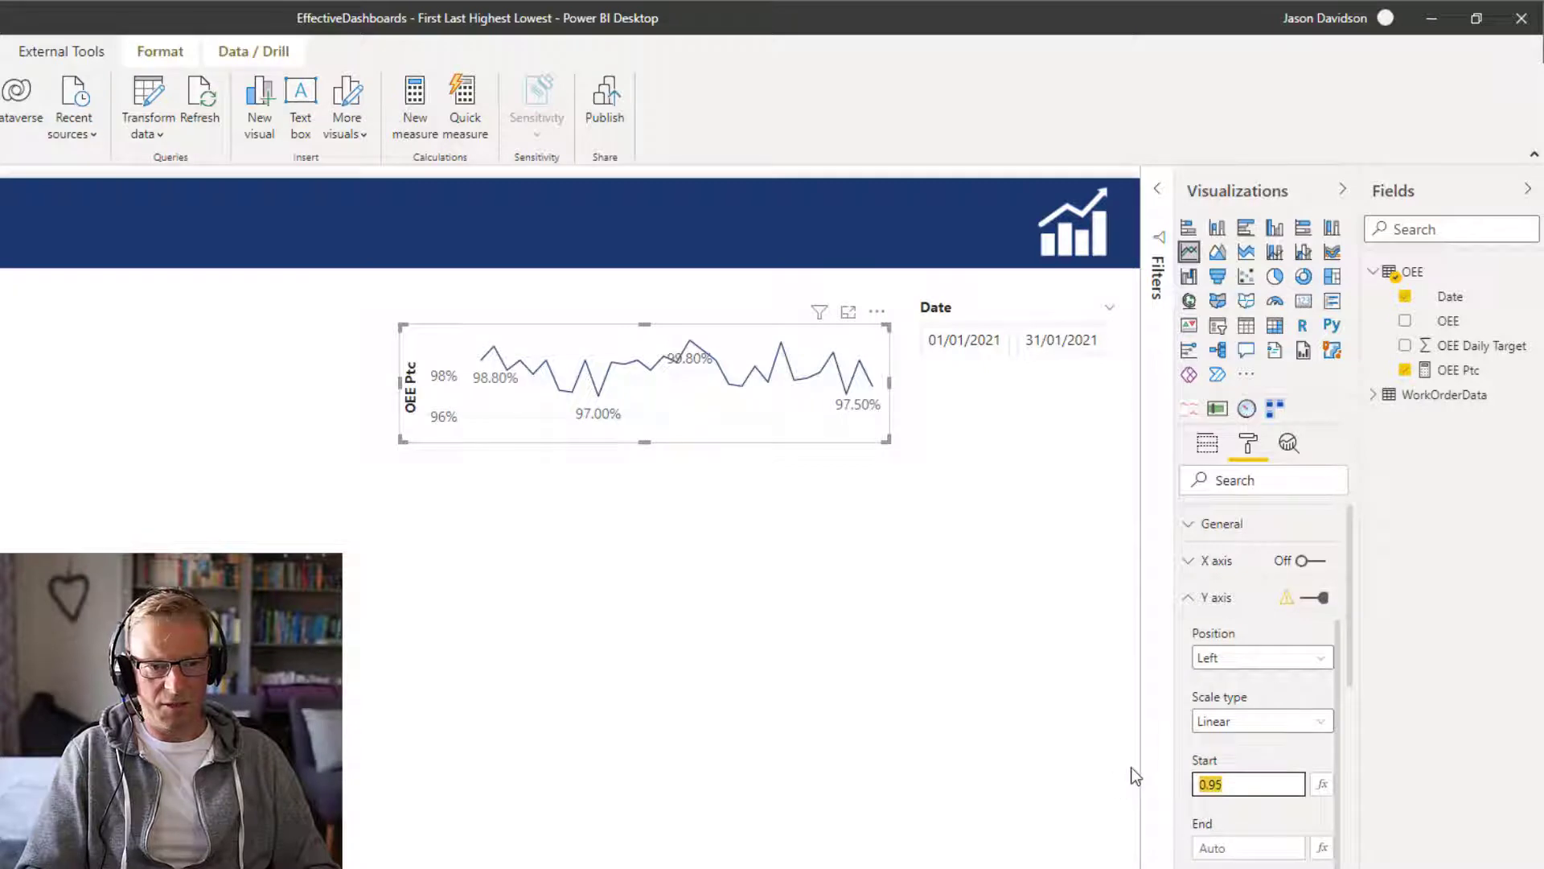
text(0)
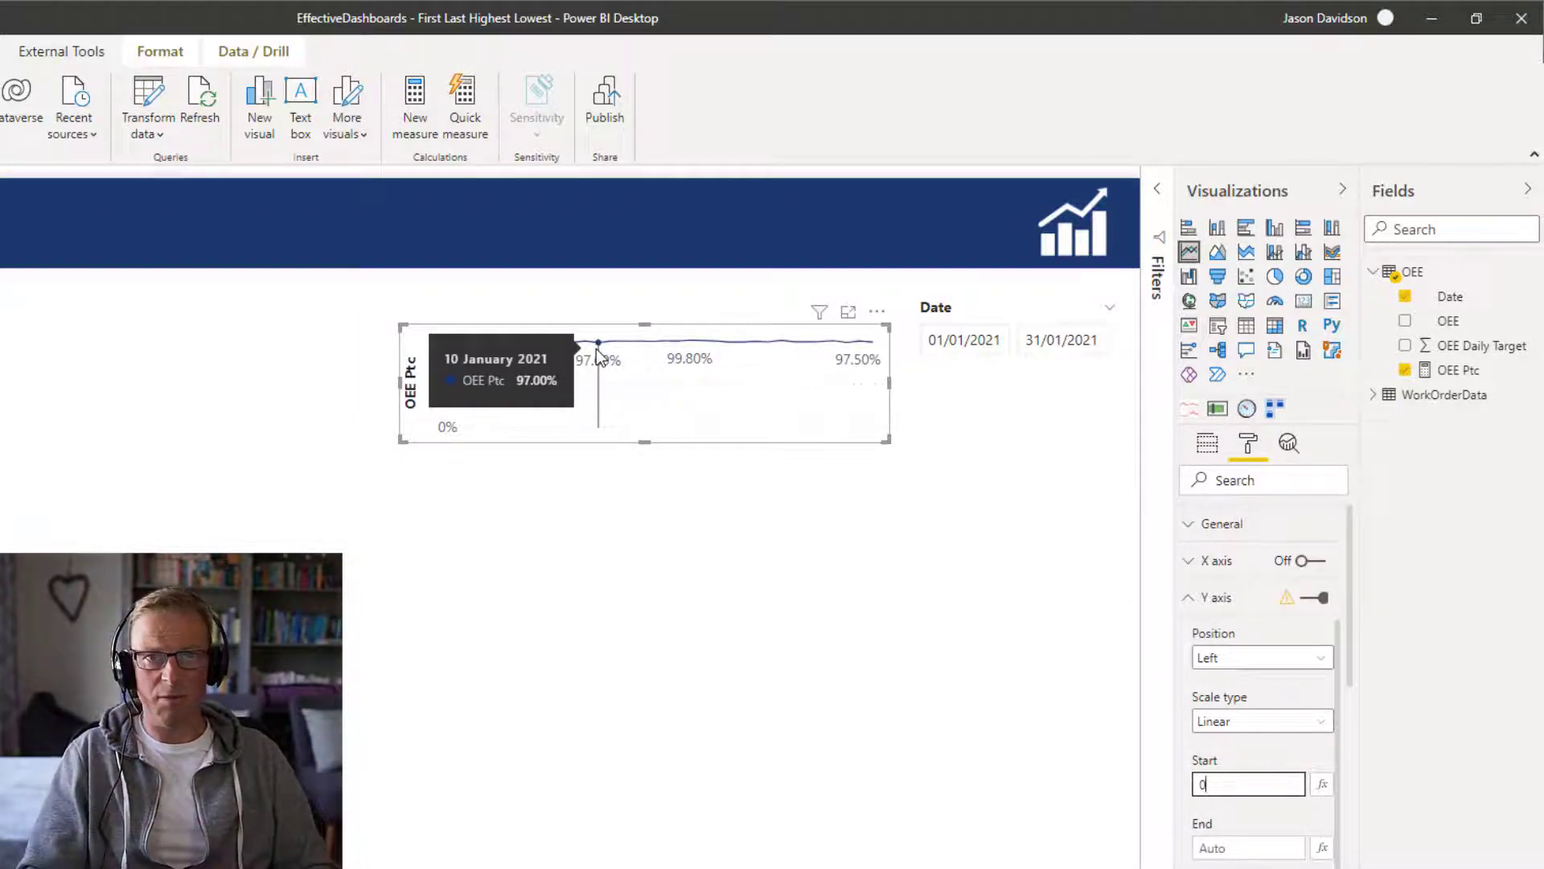
click(1222, 784)
text(0.95)
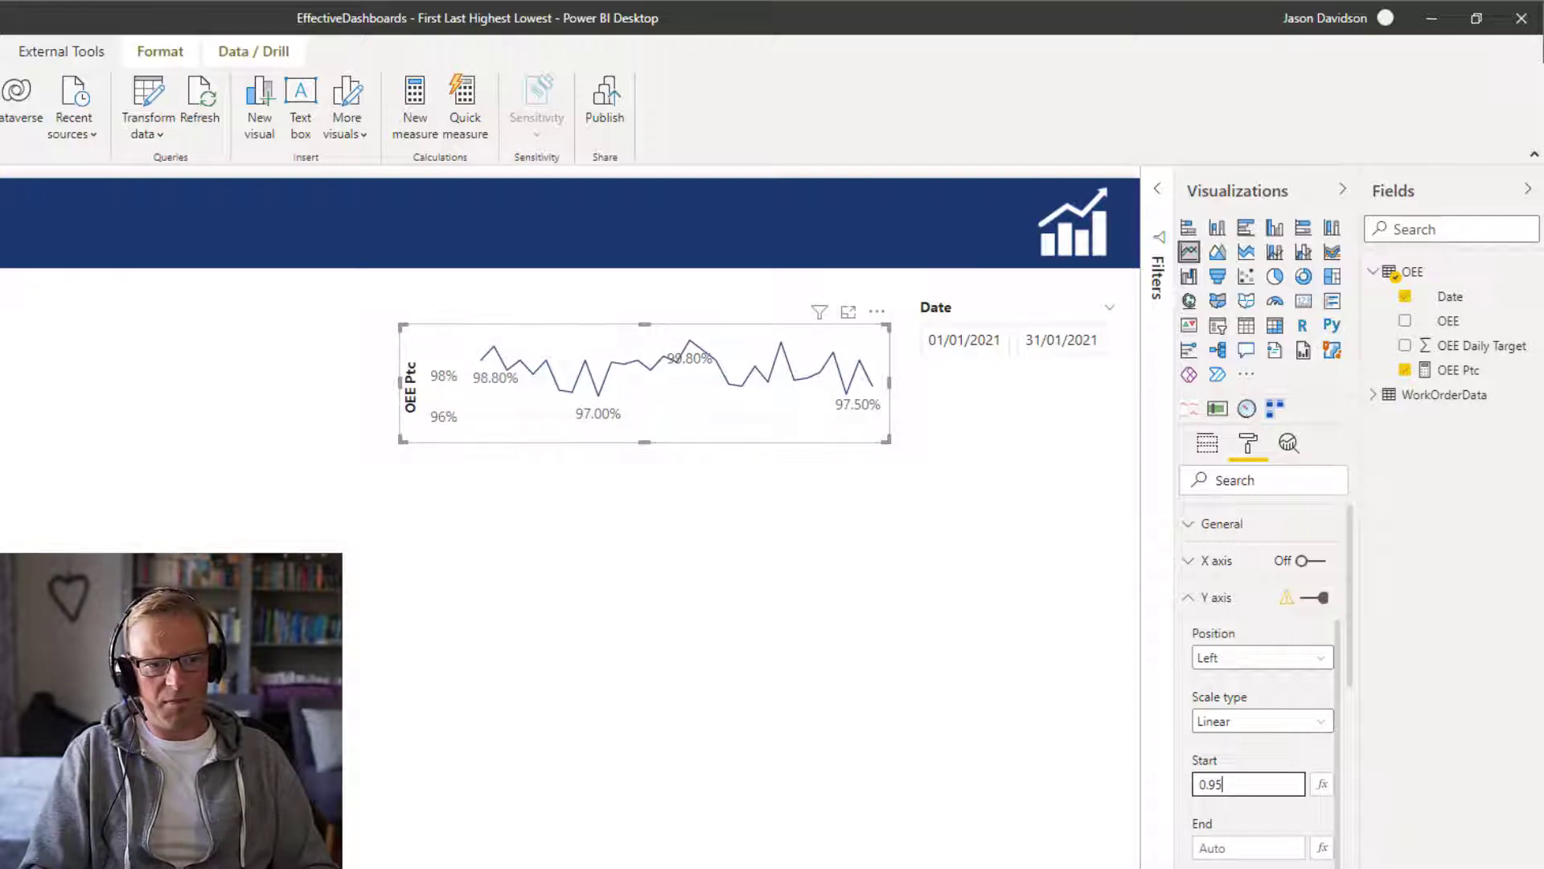
key(Tab)
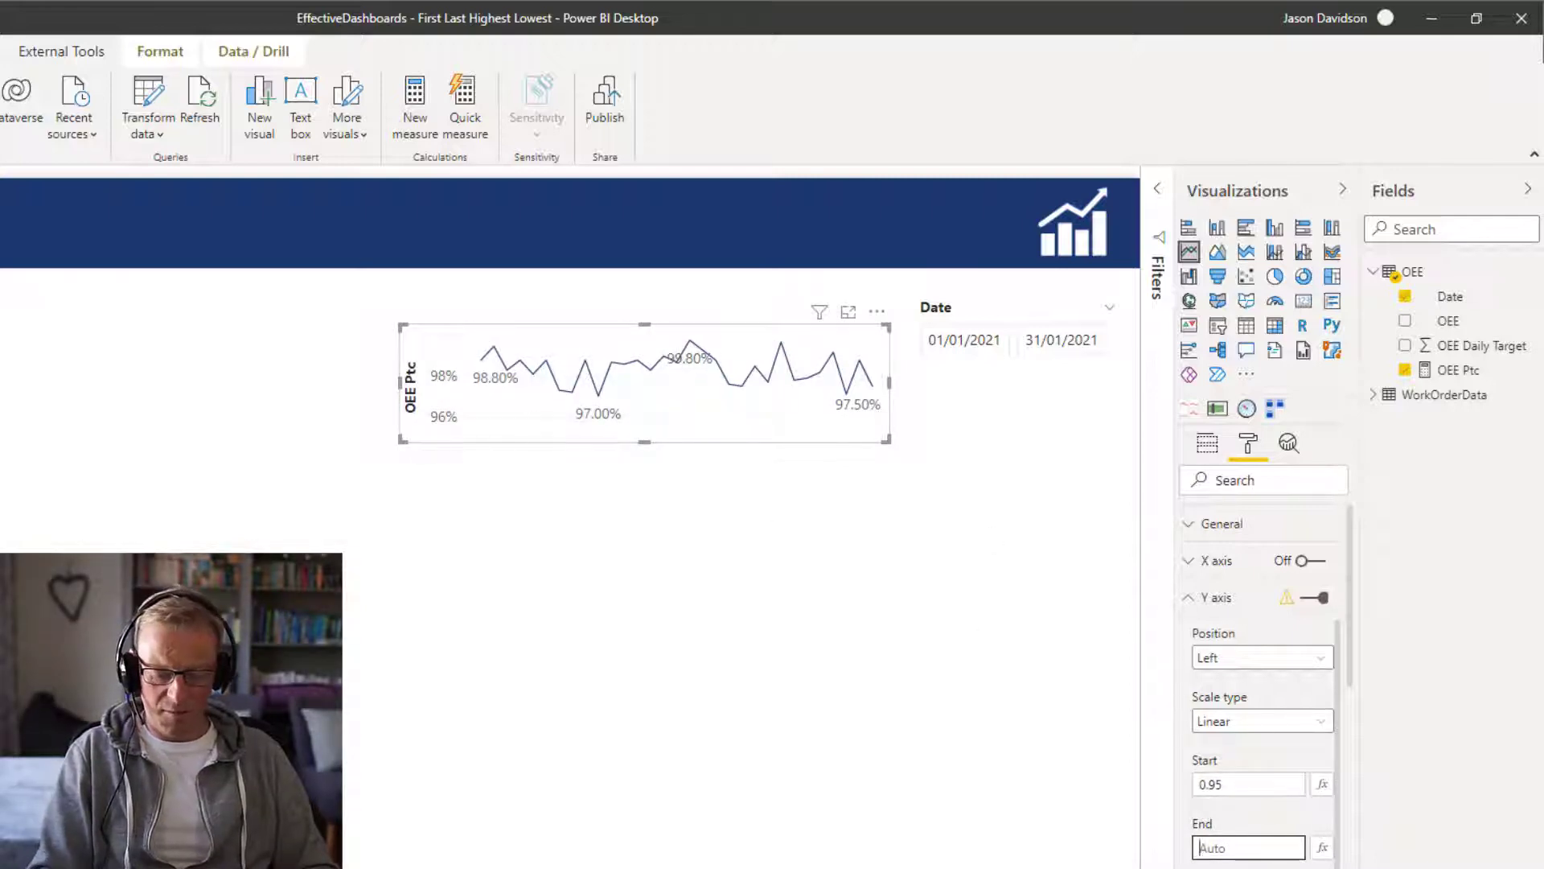
text(1)
key(Return)
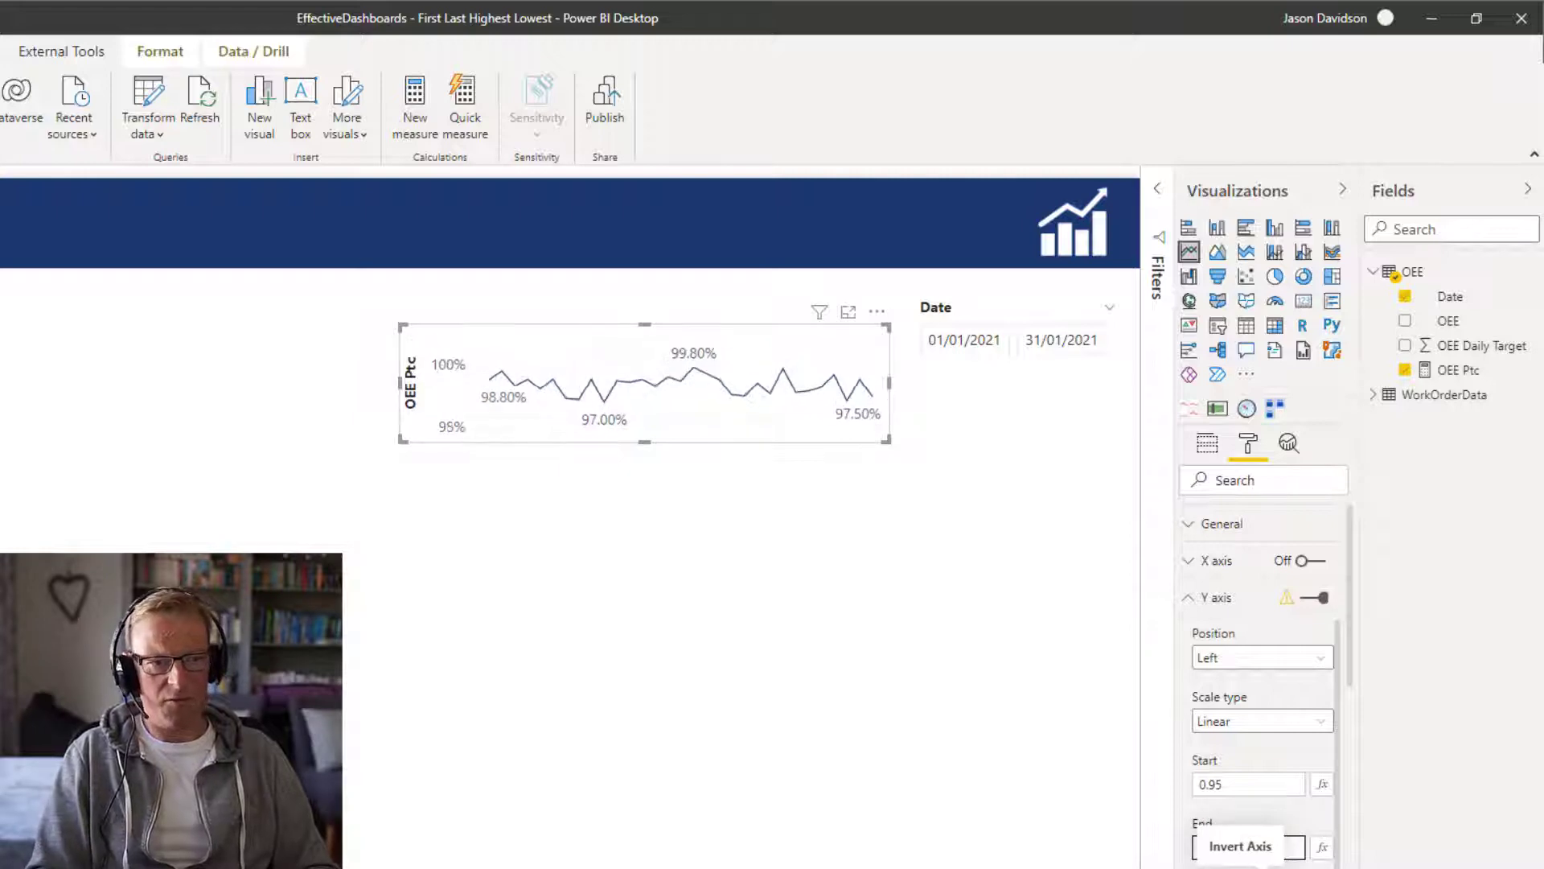
text(.02)
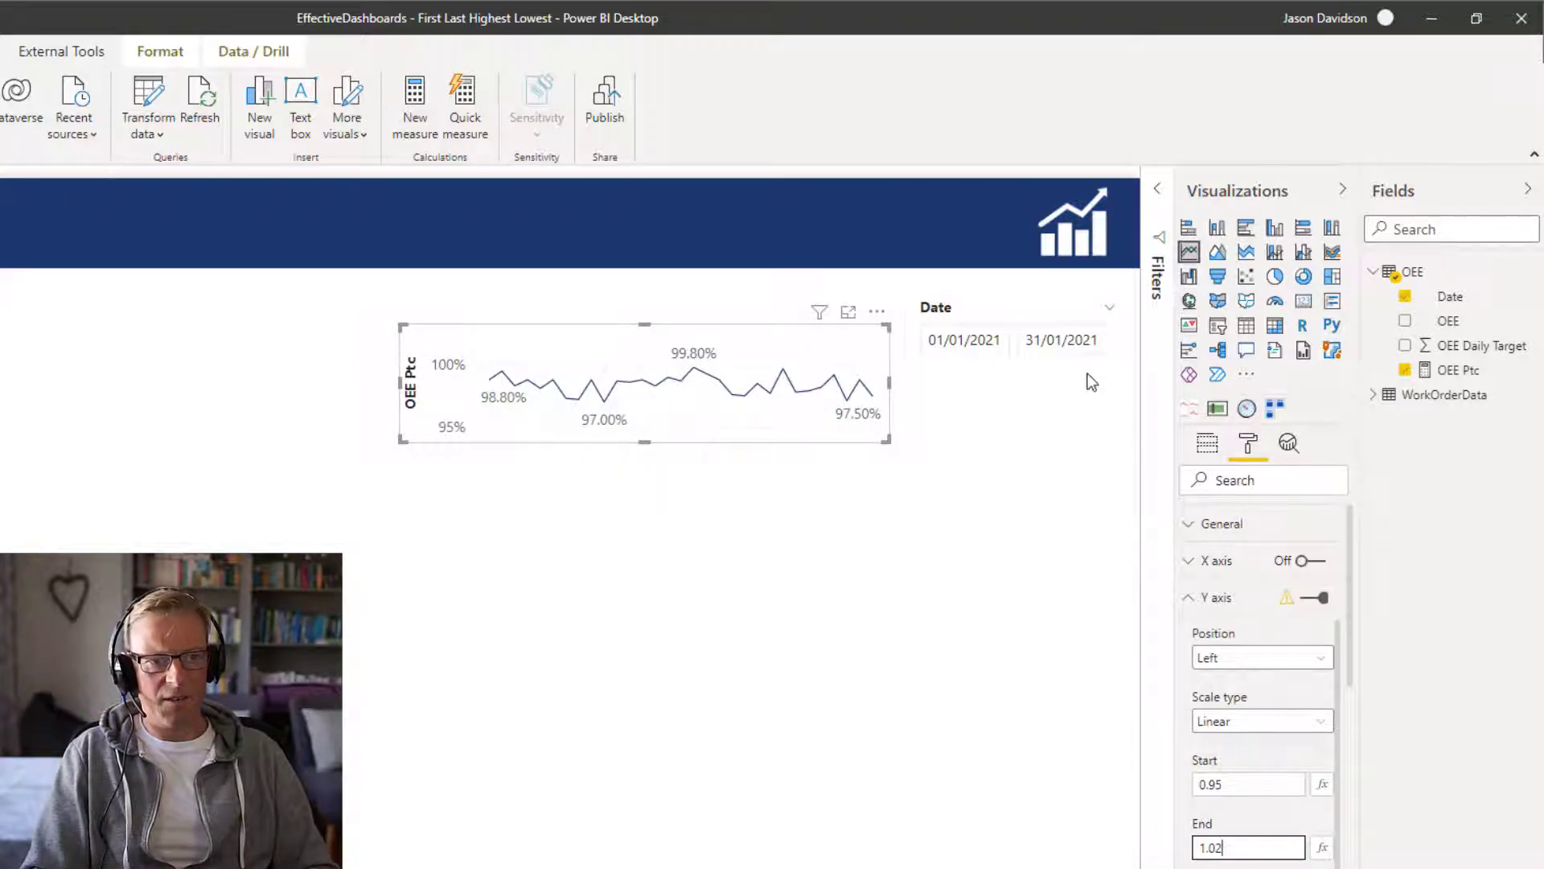
click(1085, 337)
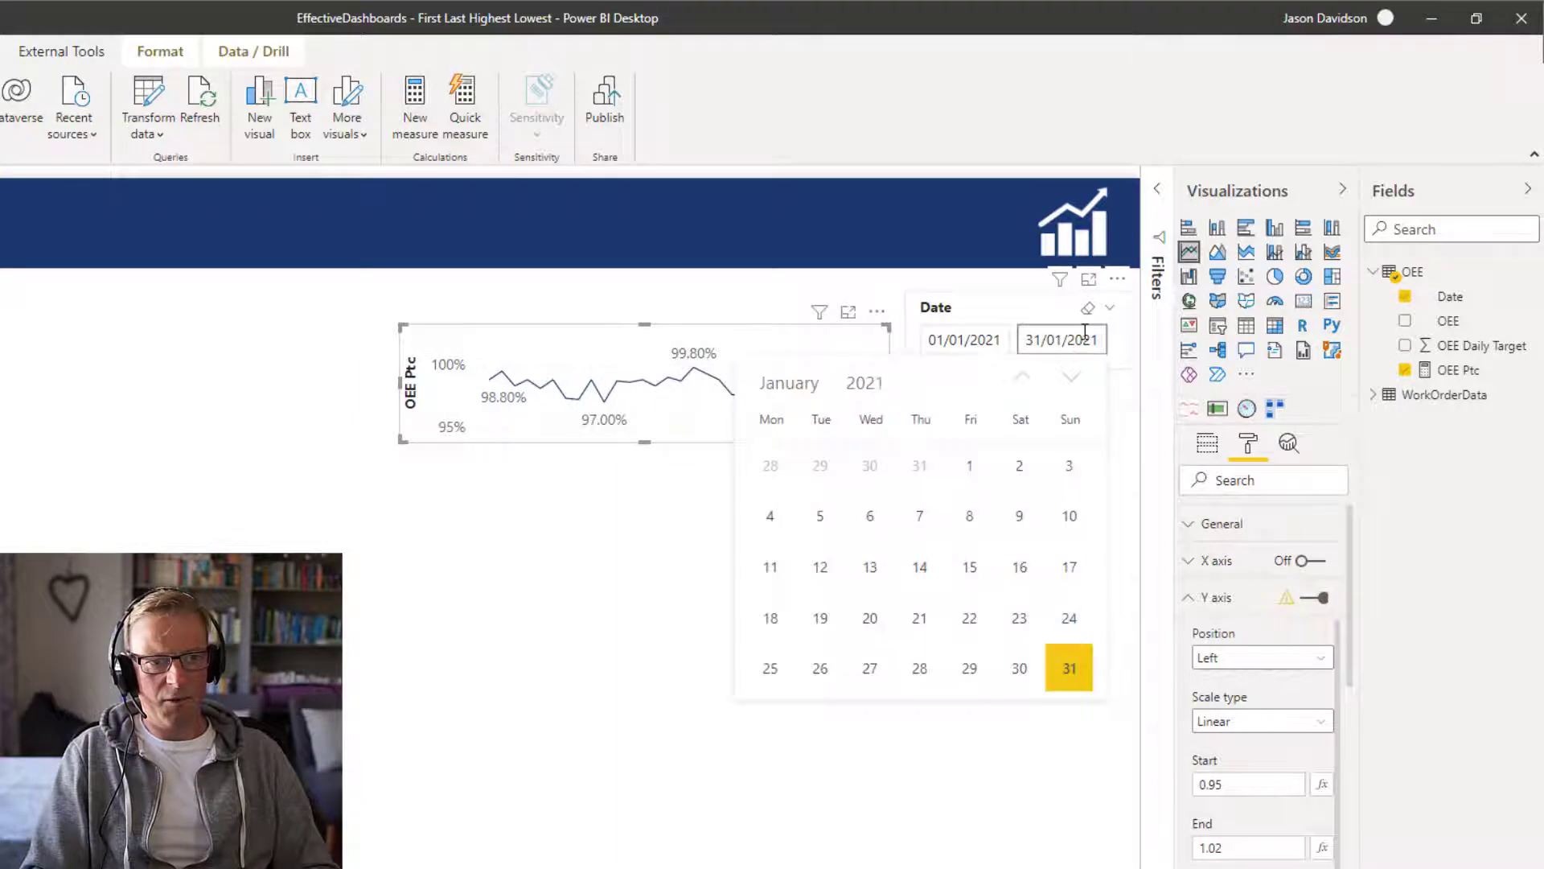
click(1070, 378)
click(1071, 380)
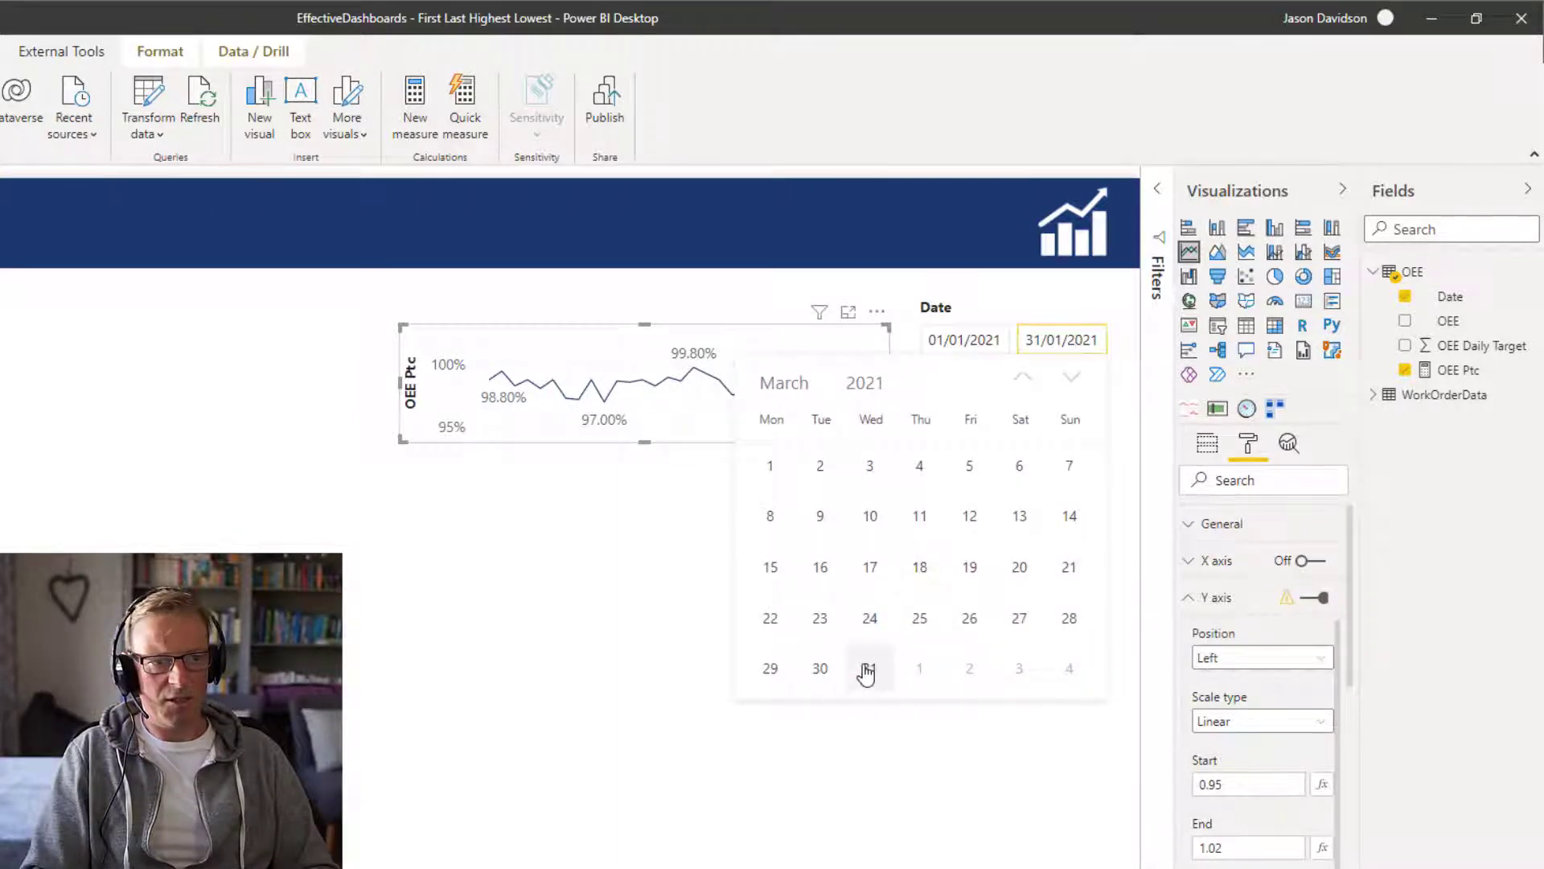
click(869, 671)
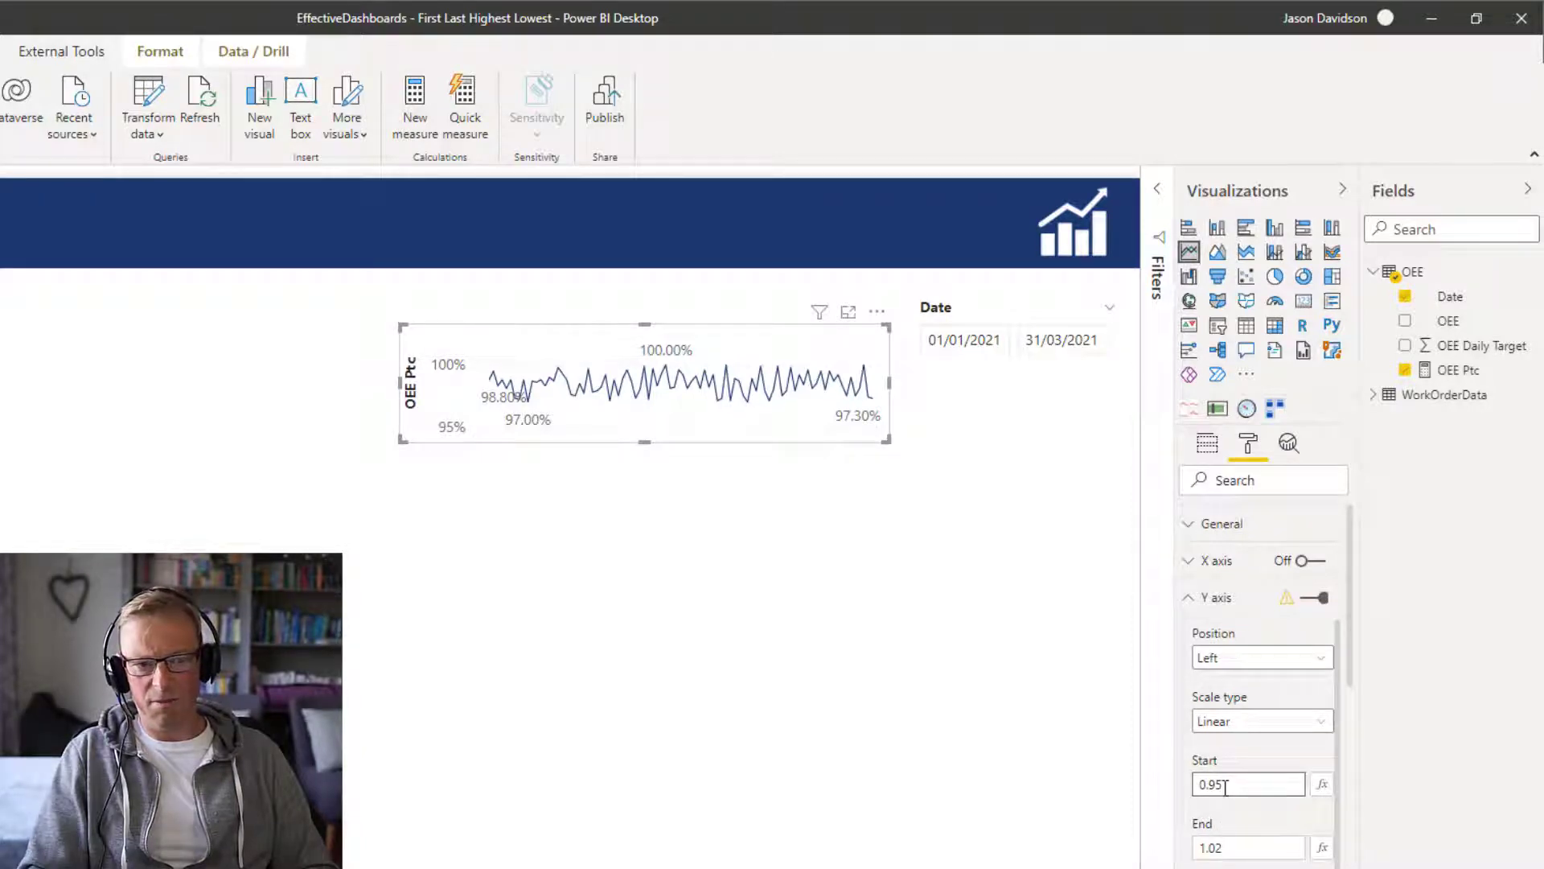
mouse_move(720, 396)
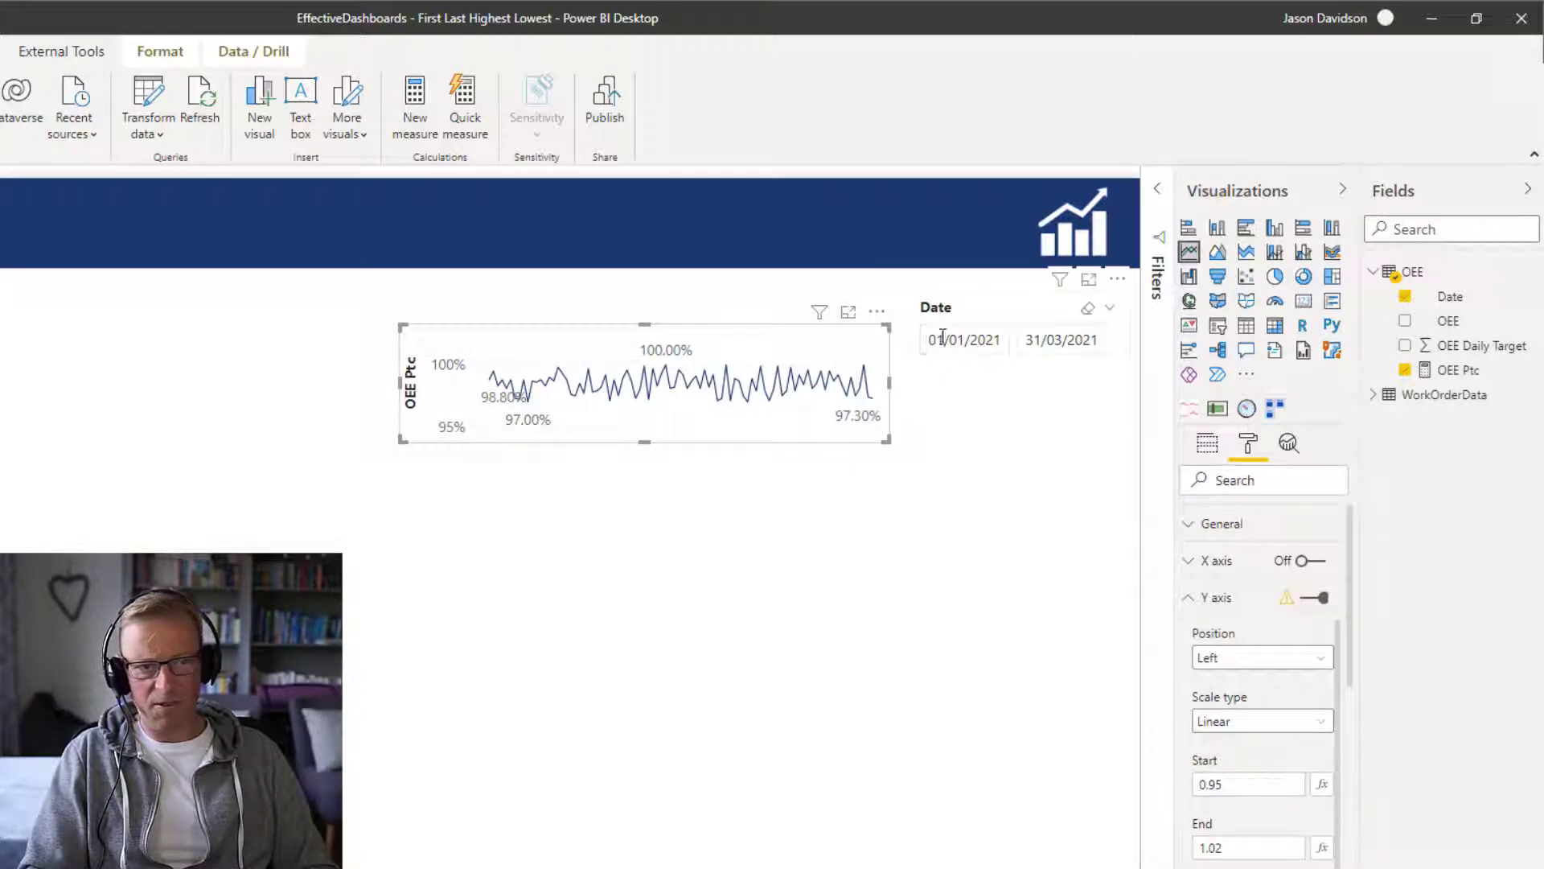
click(1078, 340)
click(1078, 374)
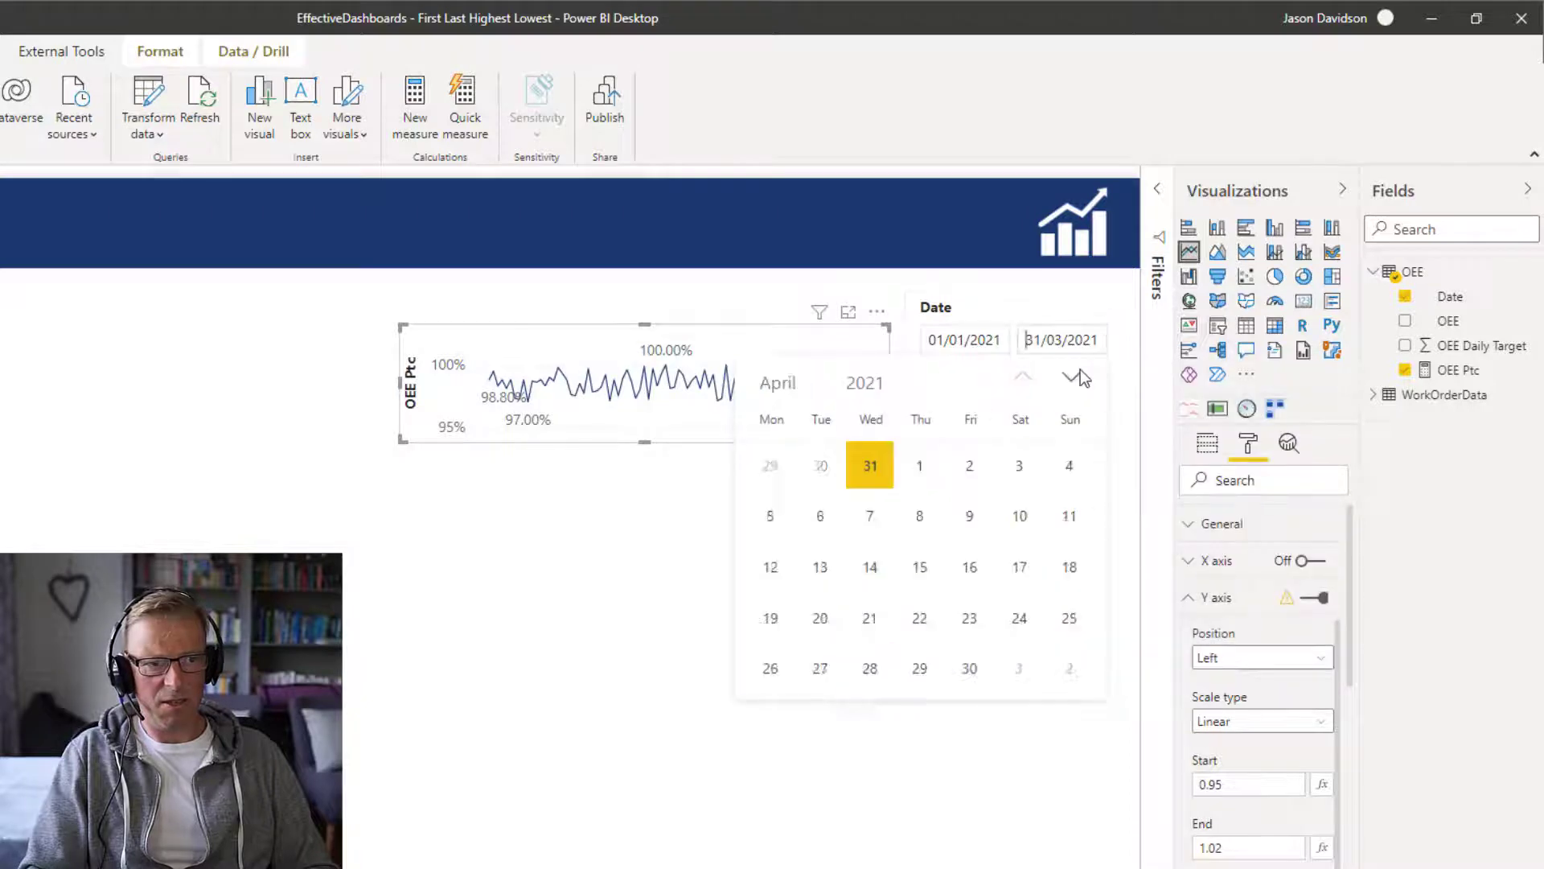
click(1025, 375)
click(1024, 375)
click(1024, 374)
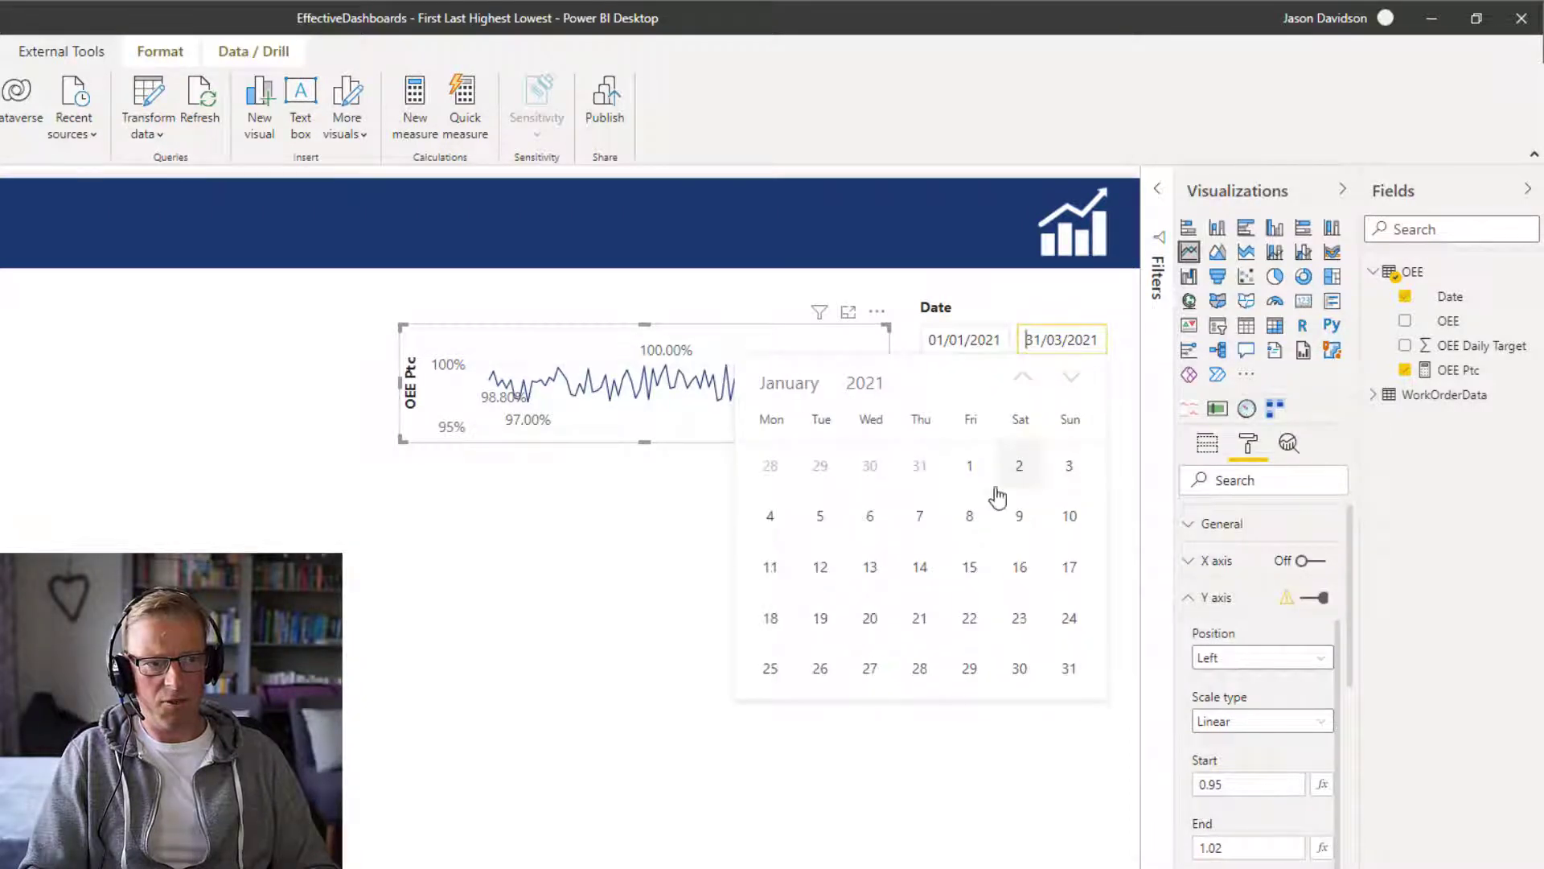
click(1067, 669)
click(1265, 793)
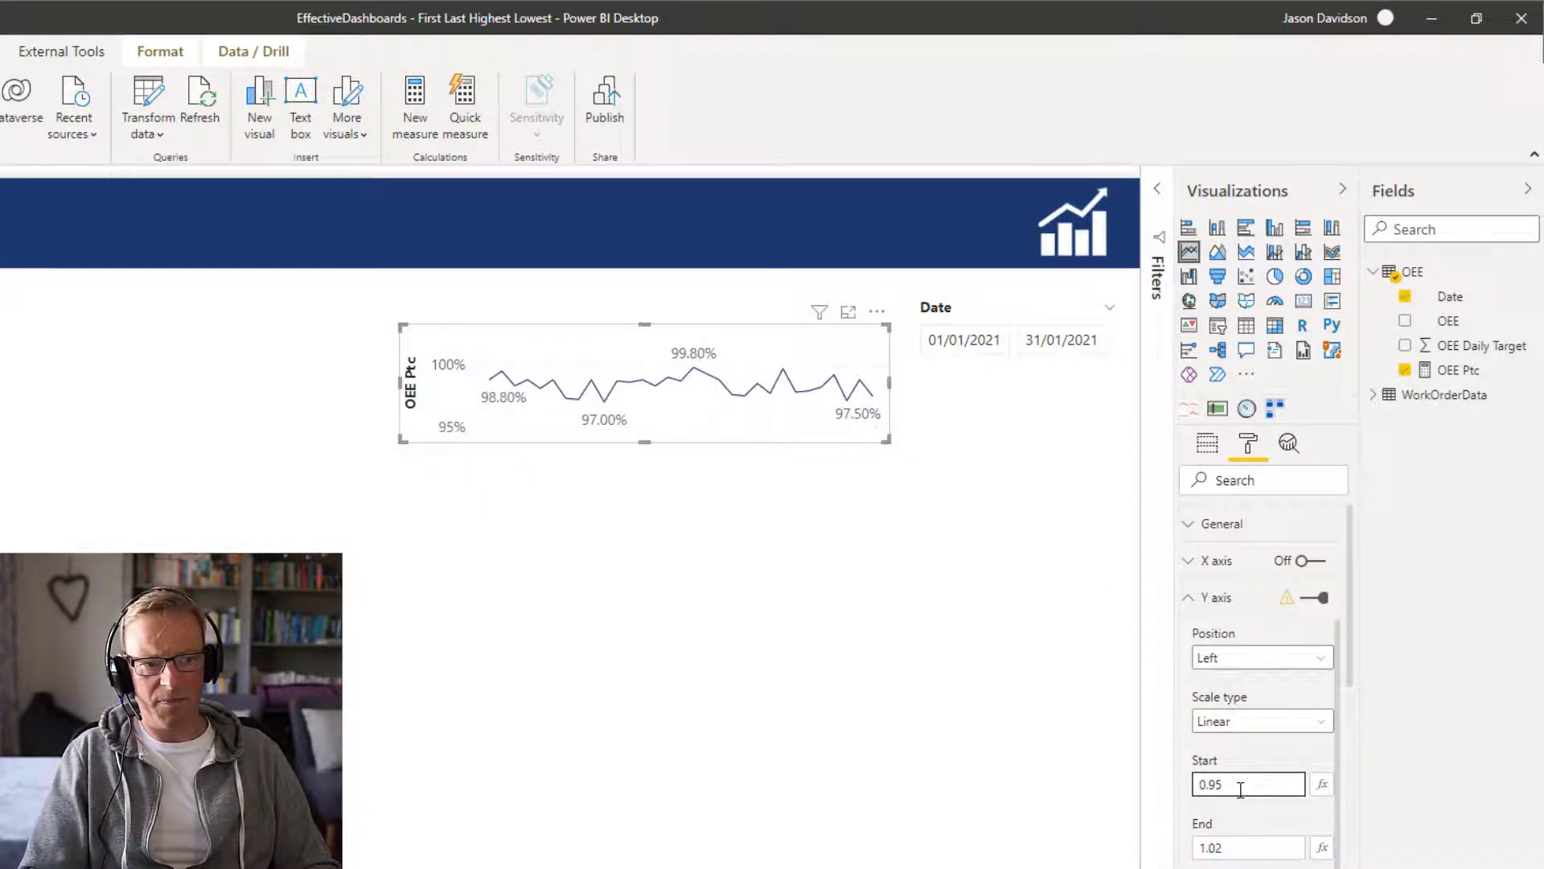
mouse_move(601, 424)
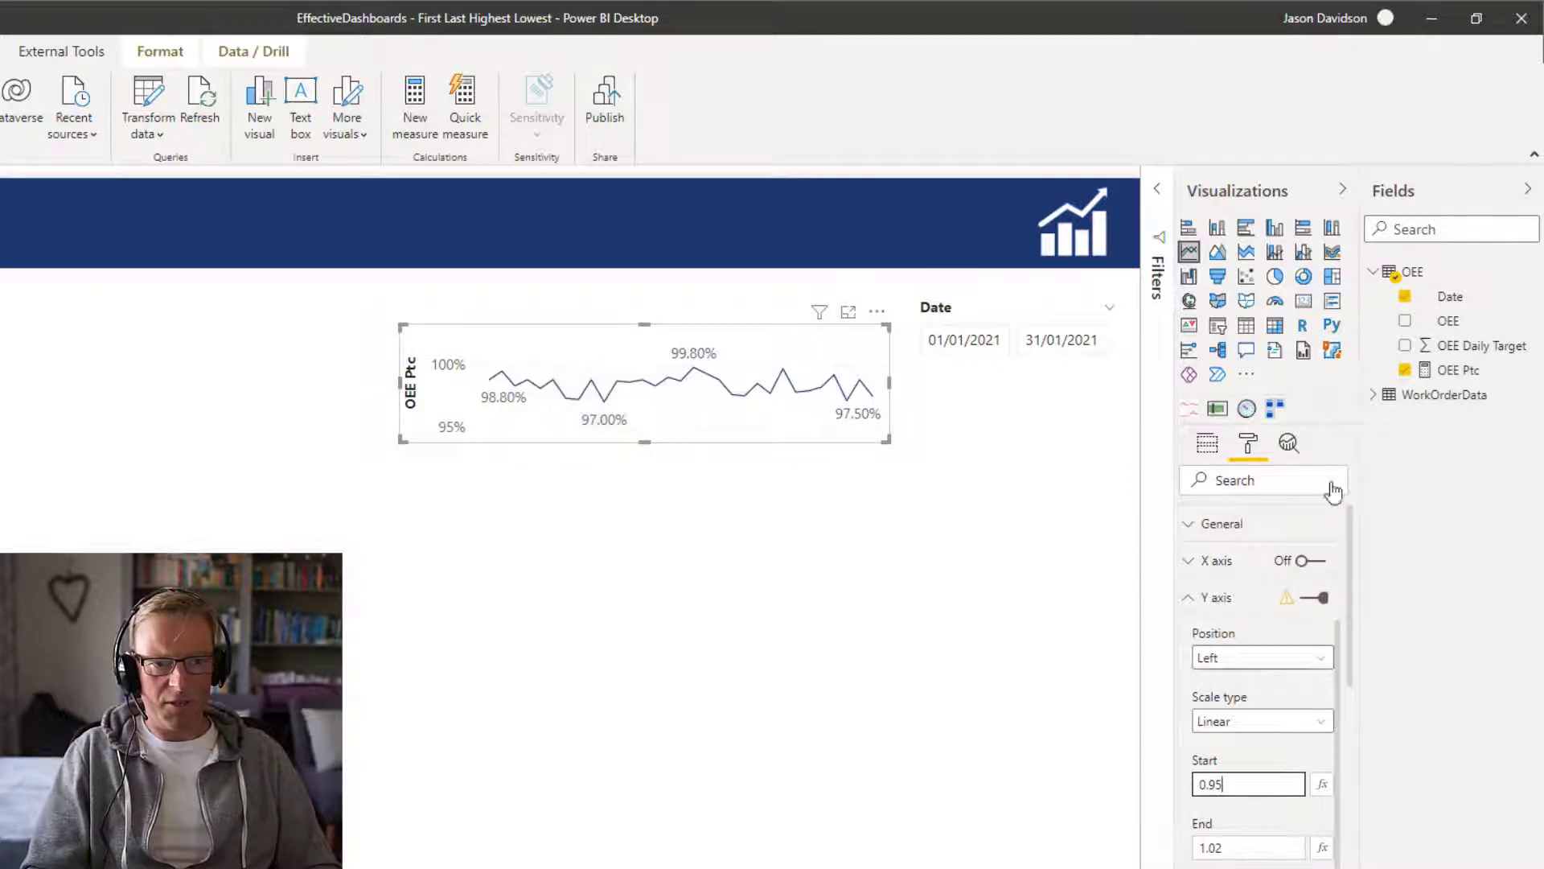
Create a new OEE measure and paste the prepared Y Axis End DAX from Notepad over the placeholder
right_click(1458, 375)
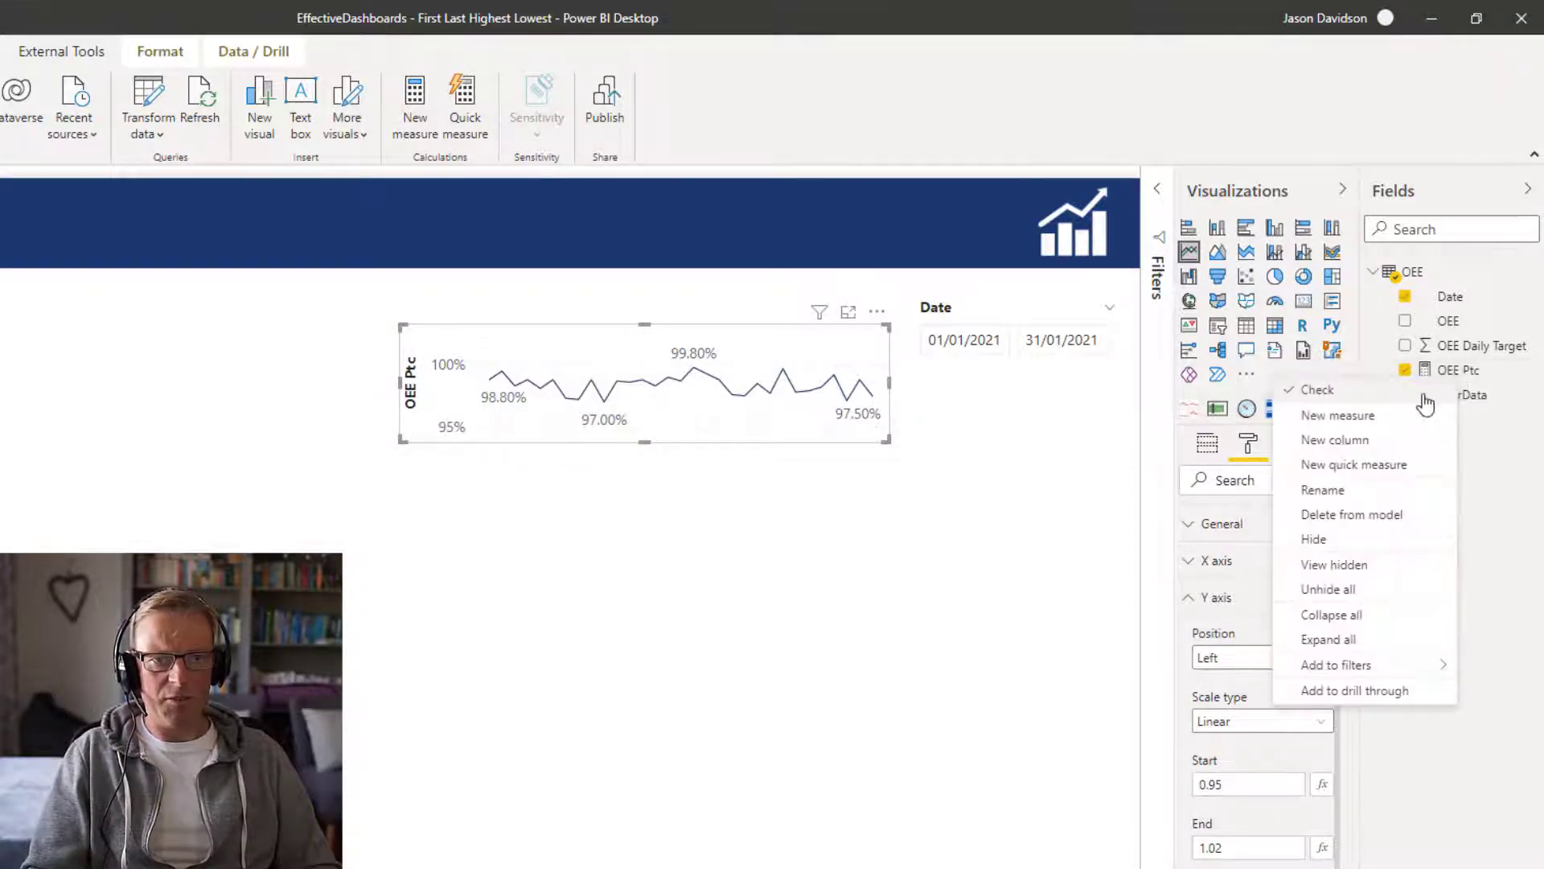
key(Escape)
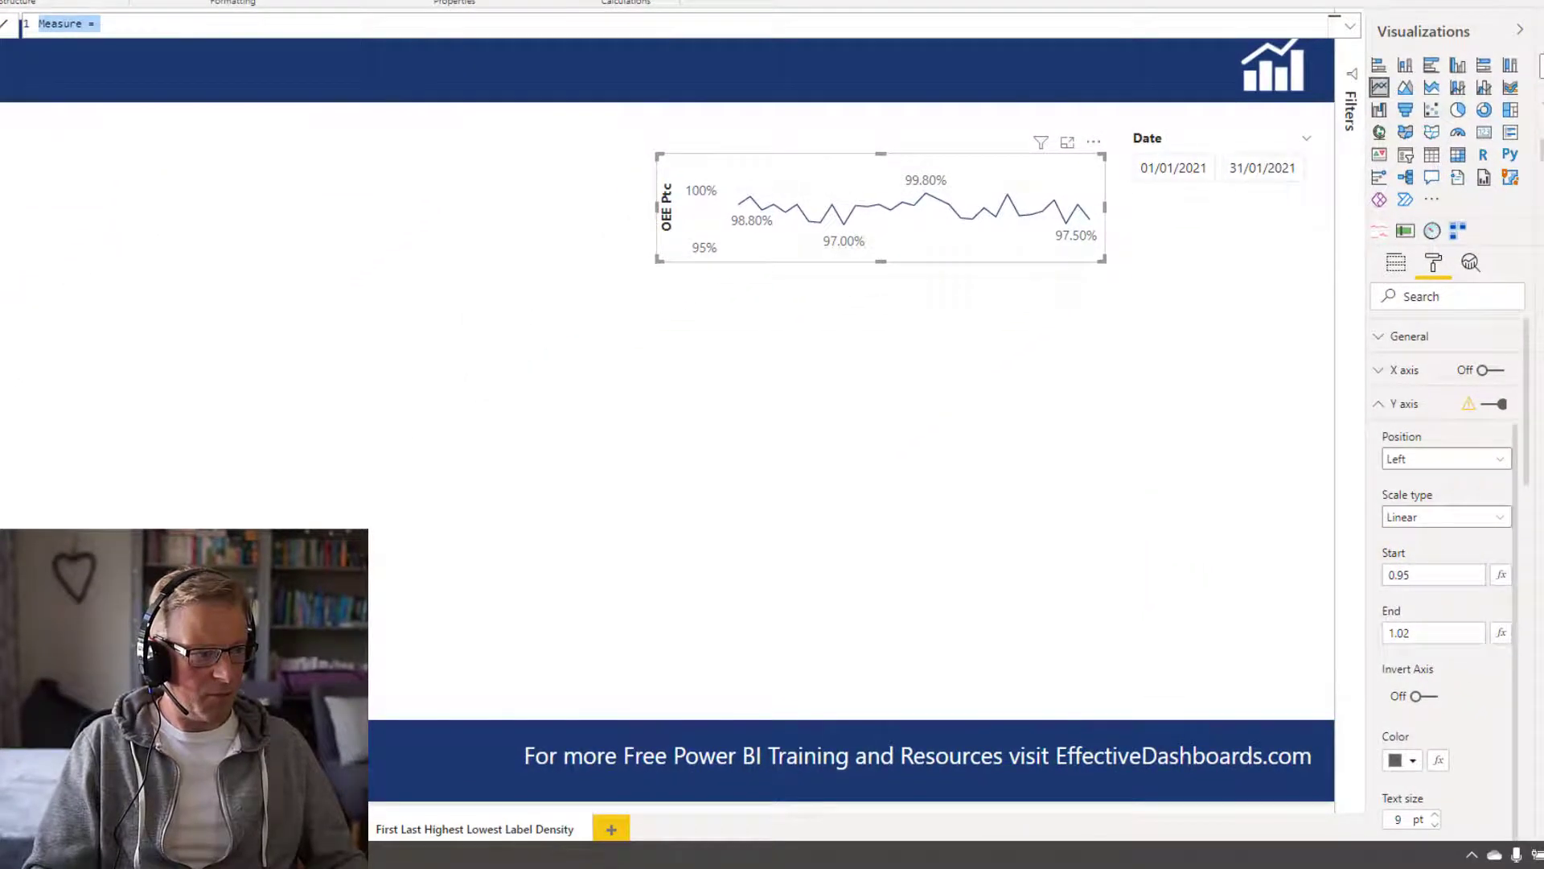
key(alt+Tab)
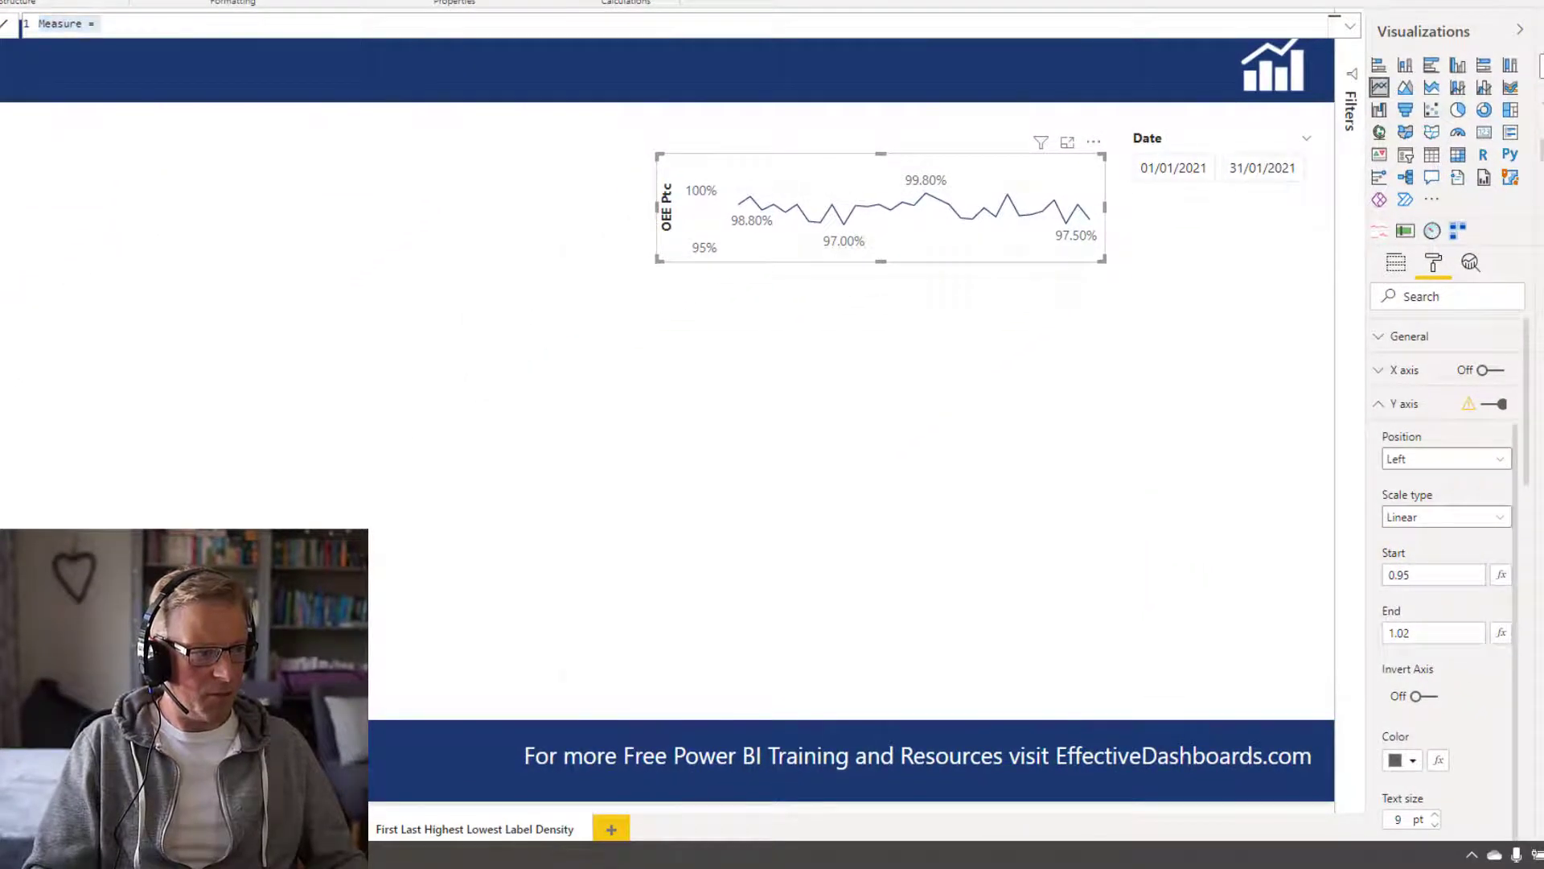
drag(700, 468, 553, 277)
key(ctrl+c)
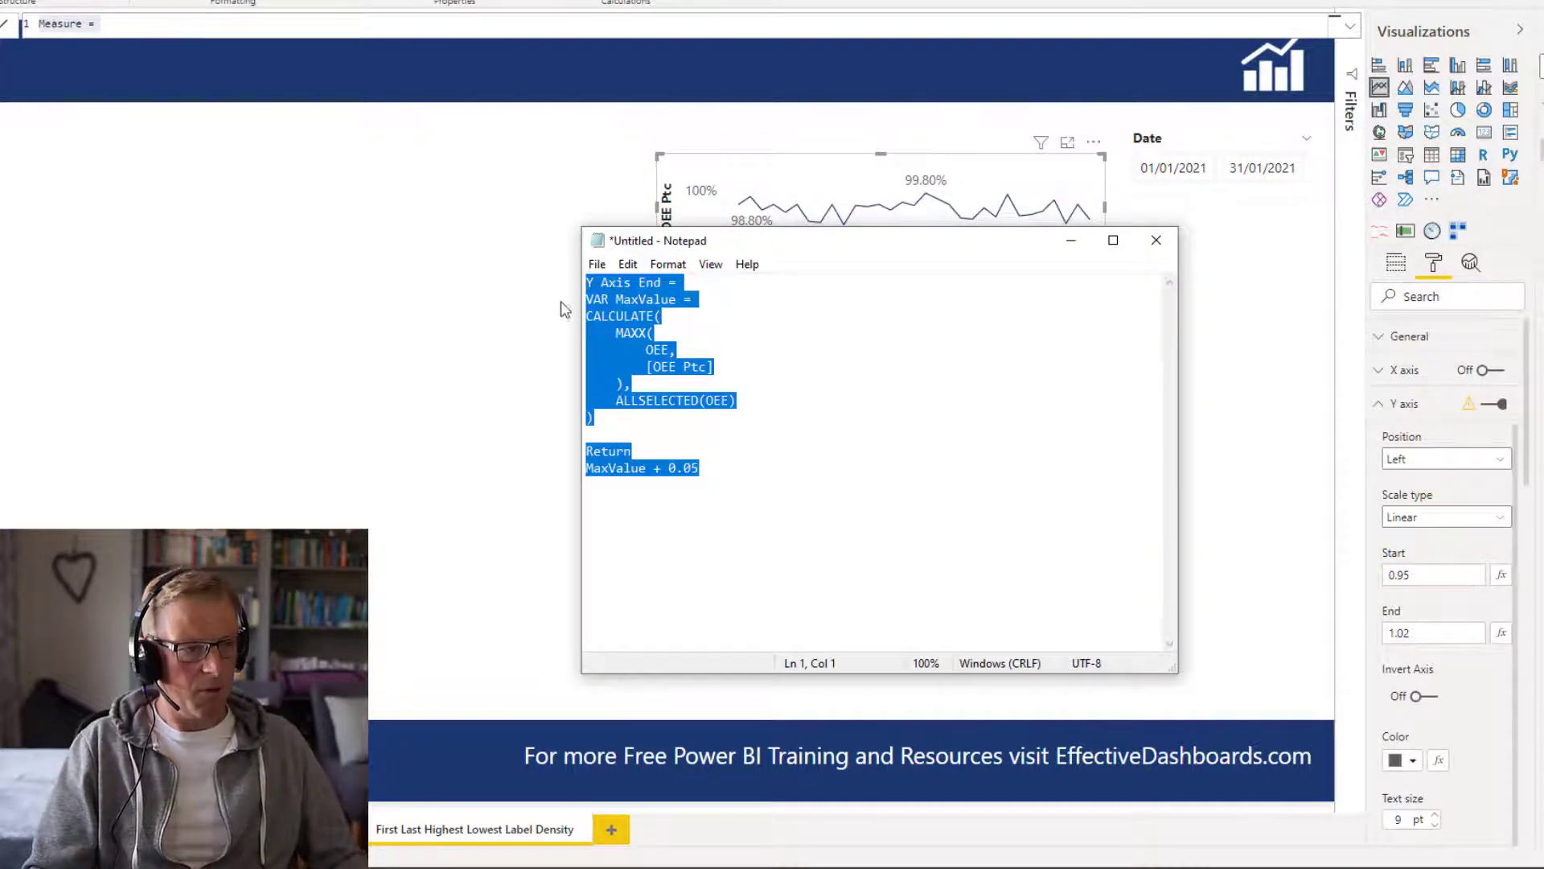
click(1071, 240)
click(178, 23)
key(ctrl+a)
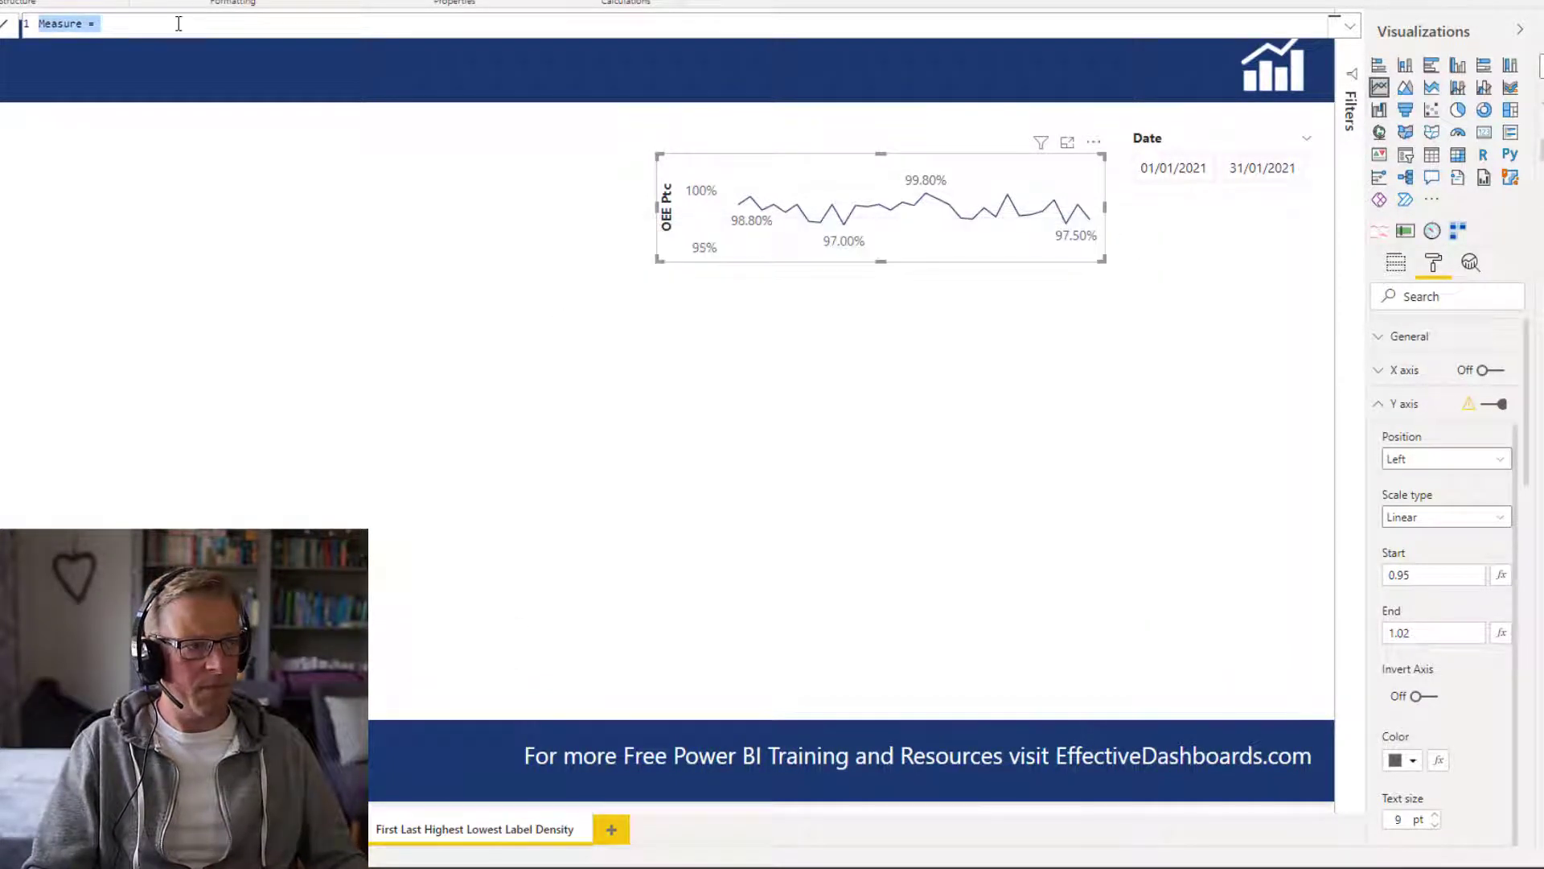
key(ctrl+v)
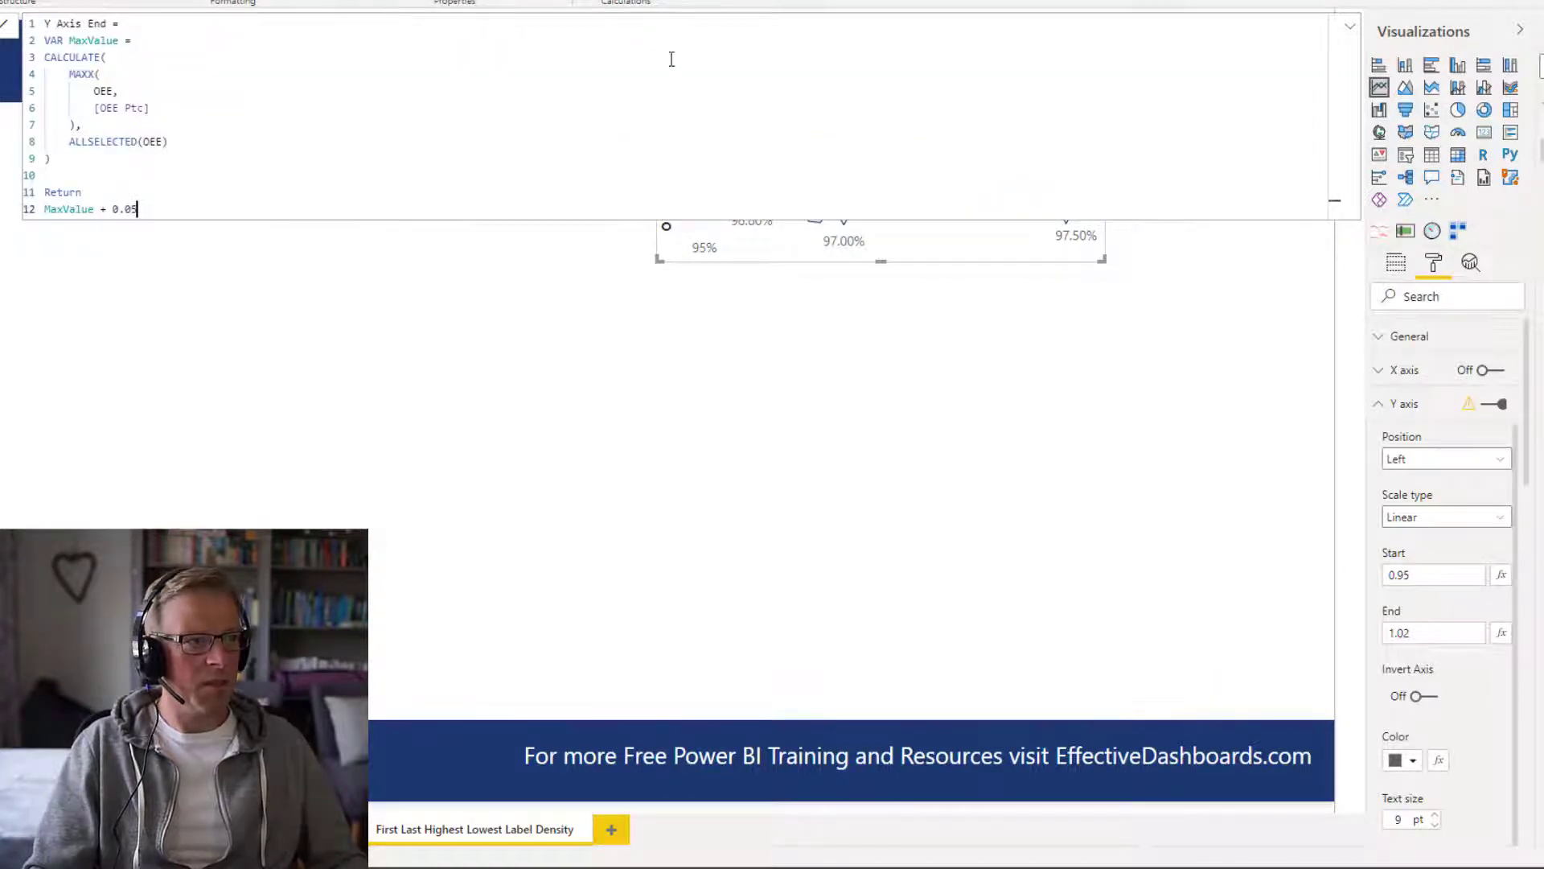
scroll(667, 66, up, 5)
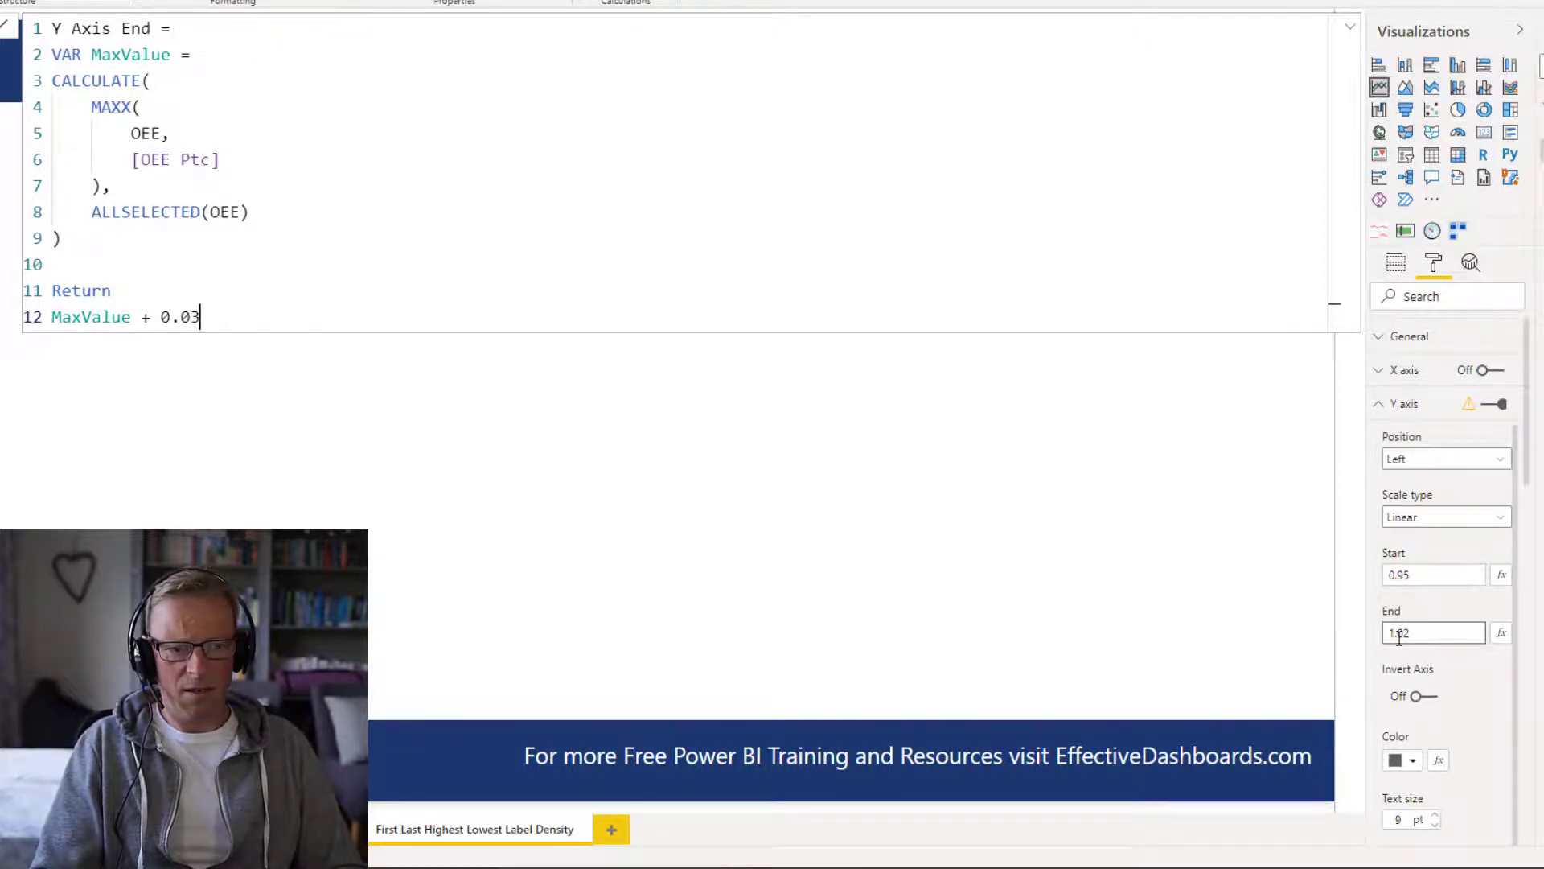
Commit the Y Axis End measure and clear the chart's fixed Y axis End of 1.02 back to Auto
click(915, 325)
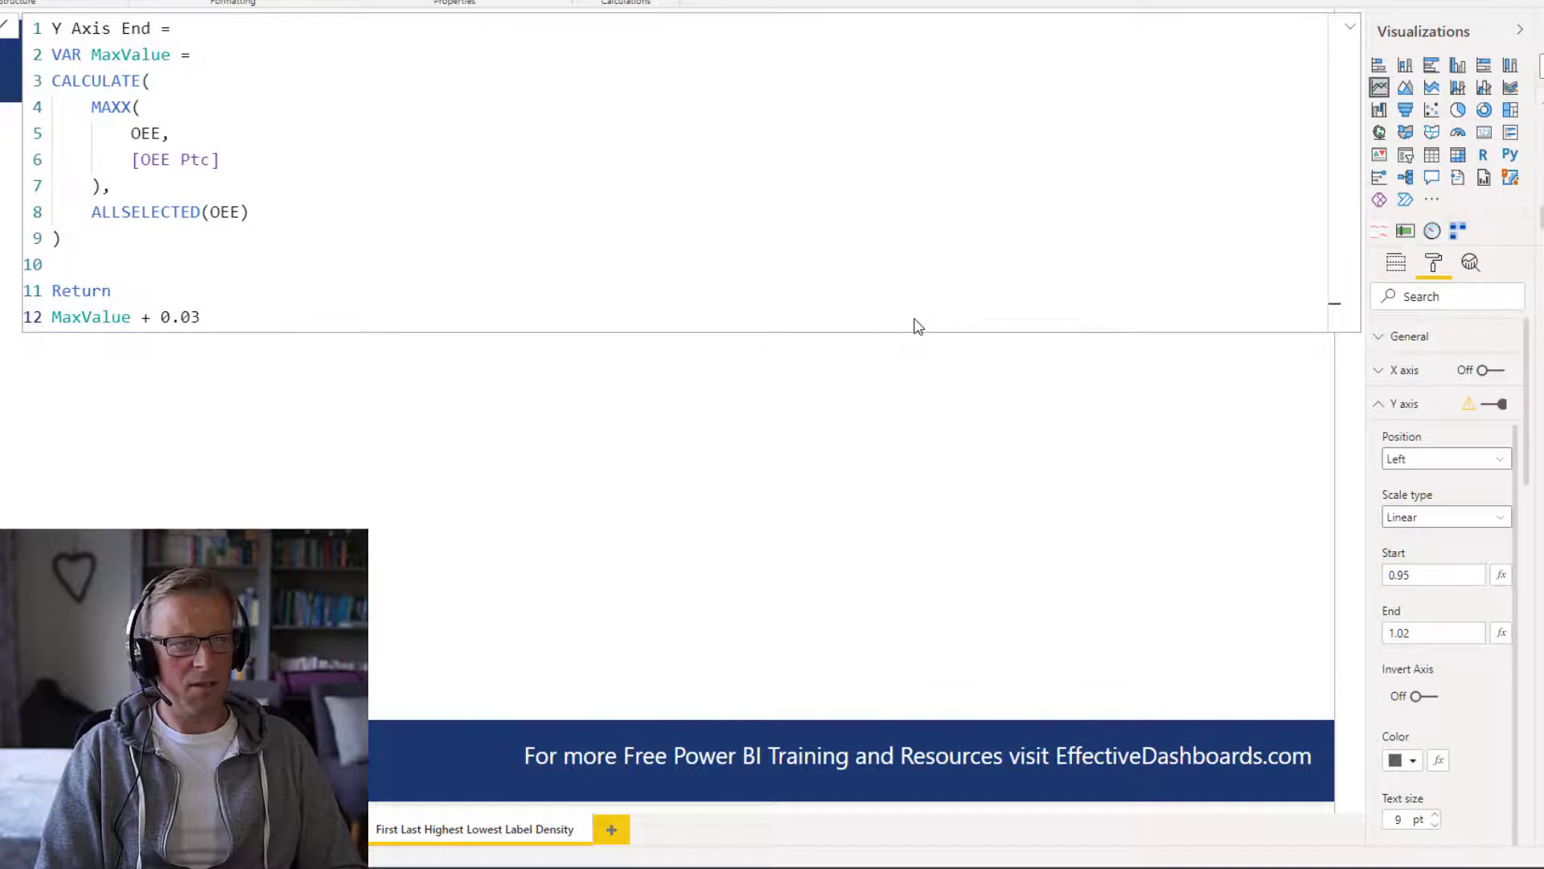
click(1352, 32)
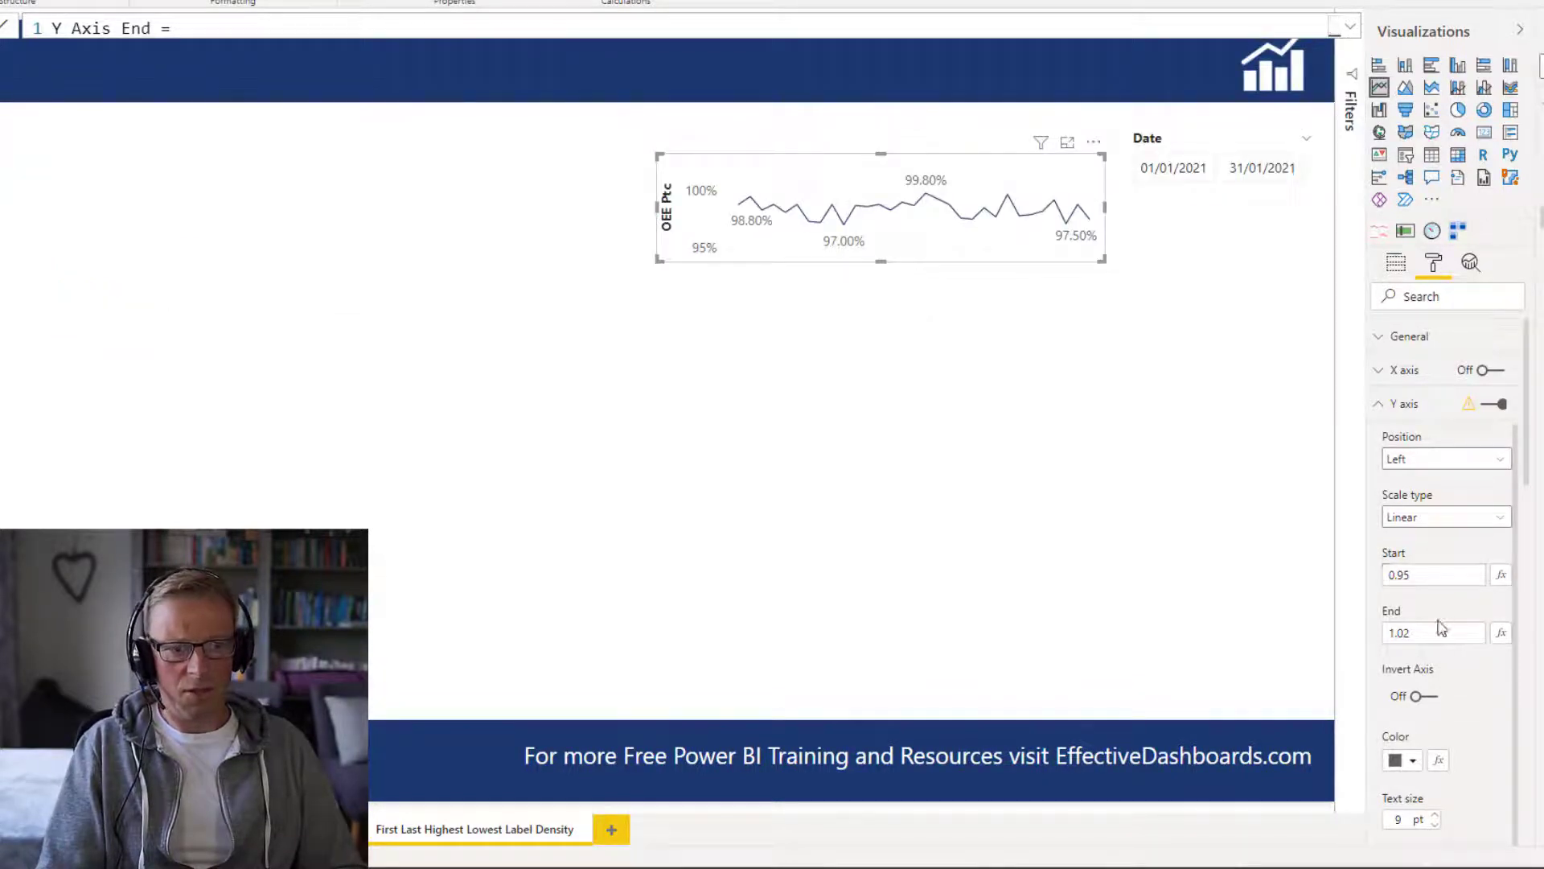
click(1391, 634)
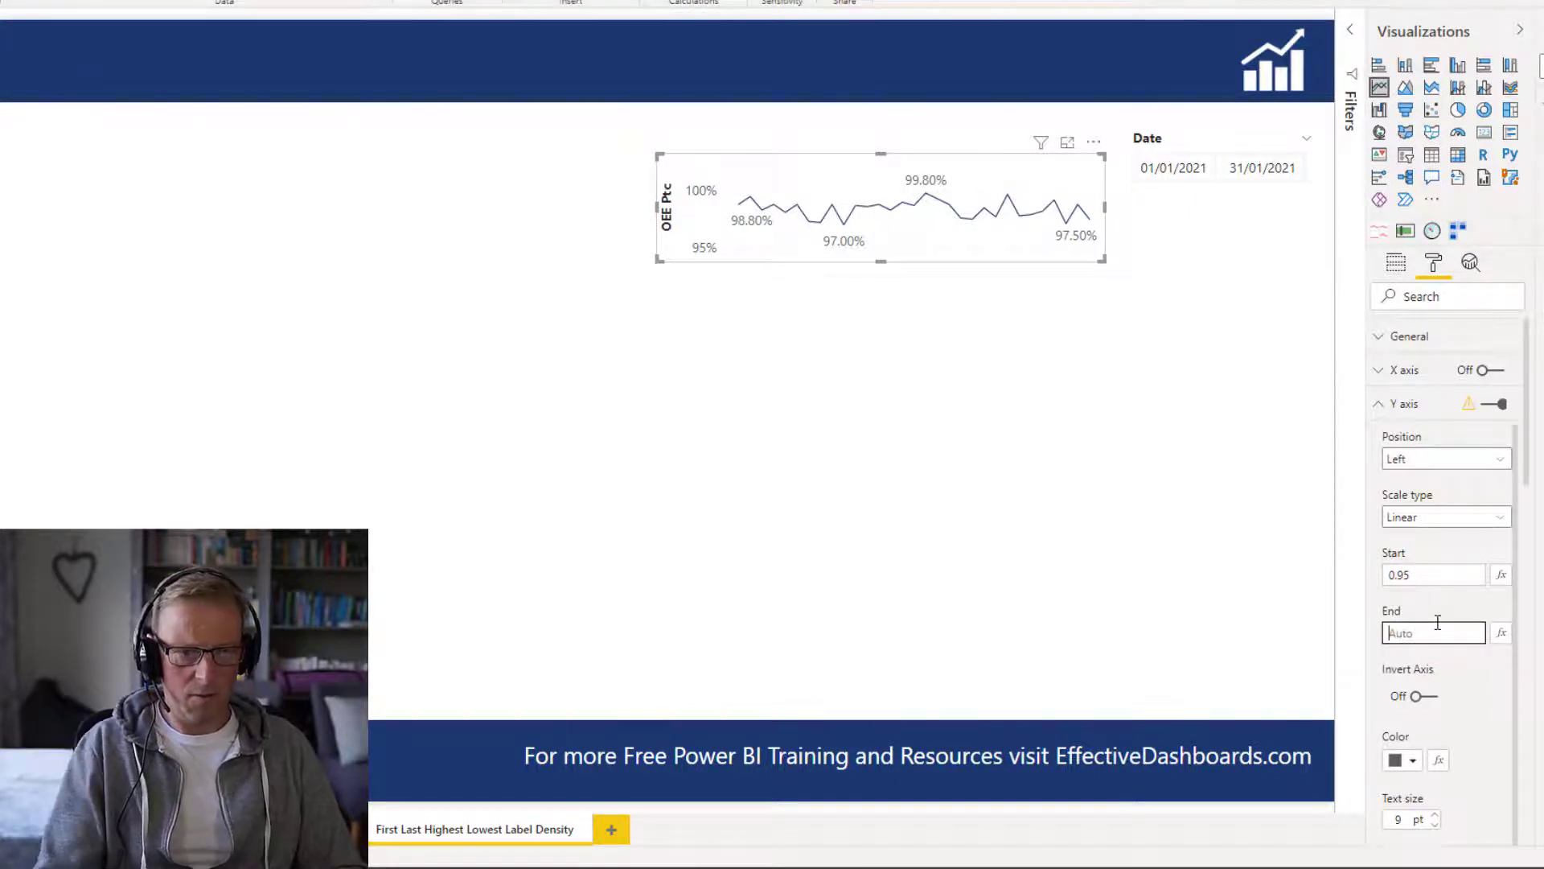
key(BackSpace)
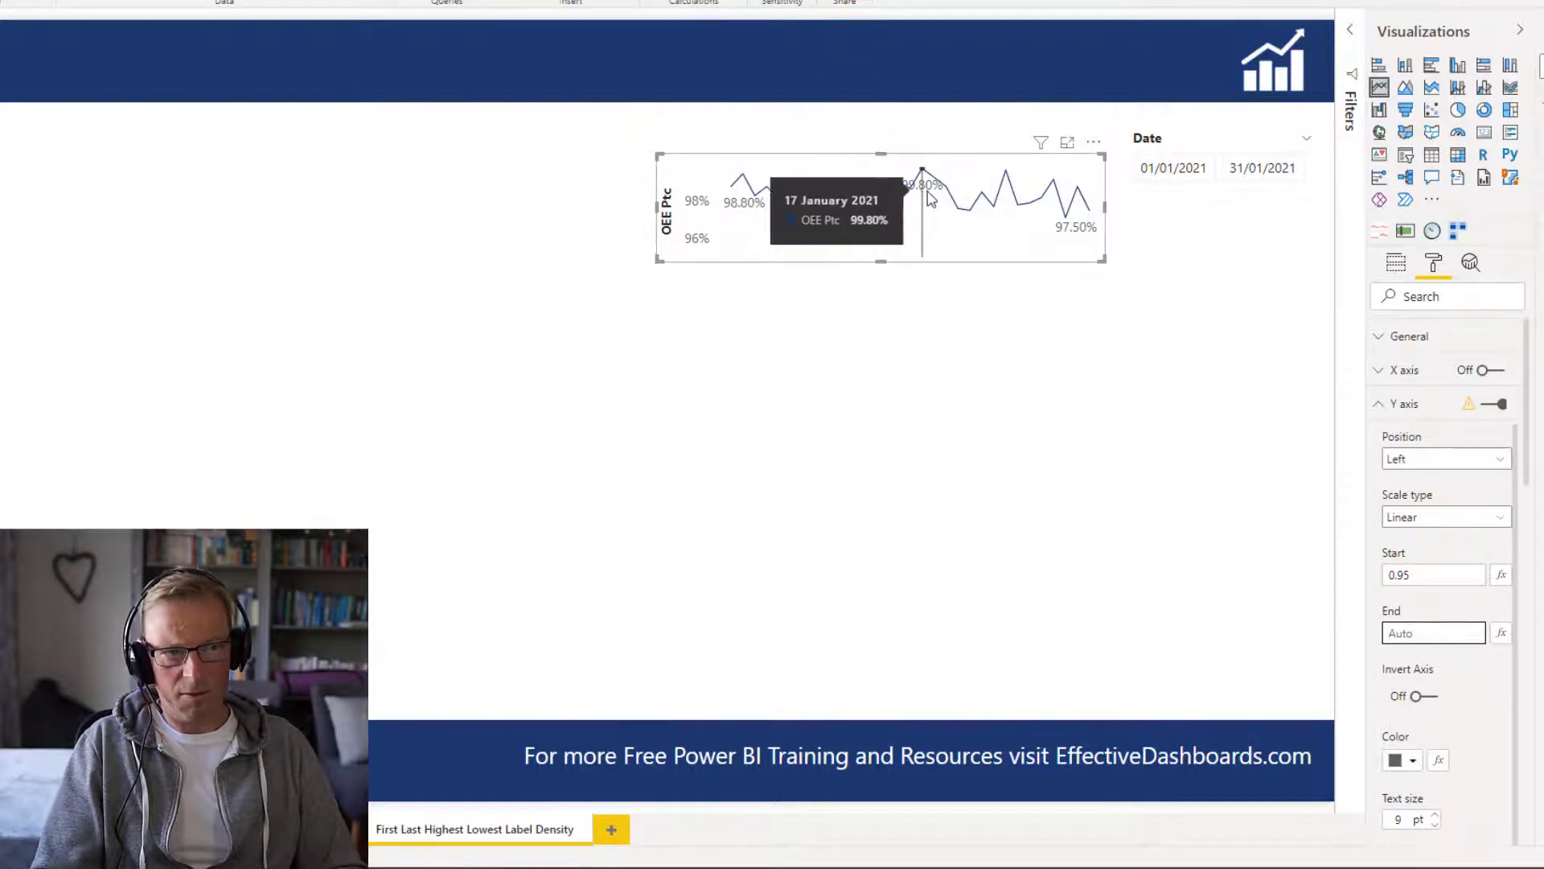
Base the Y axis End on field value OEE > Y Axis End measure
click(1501, 634)
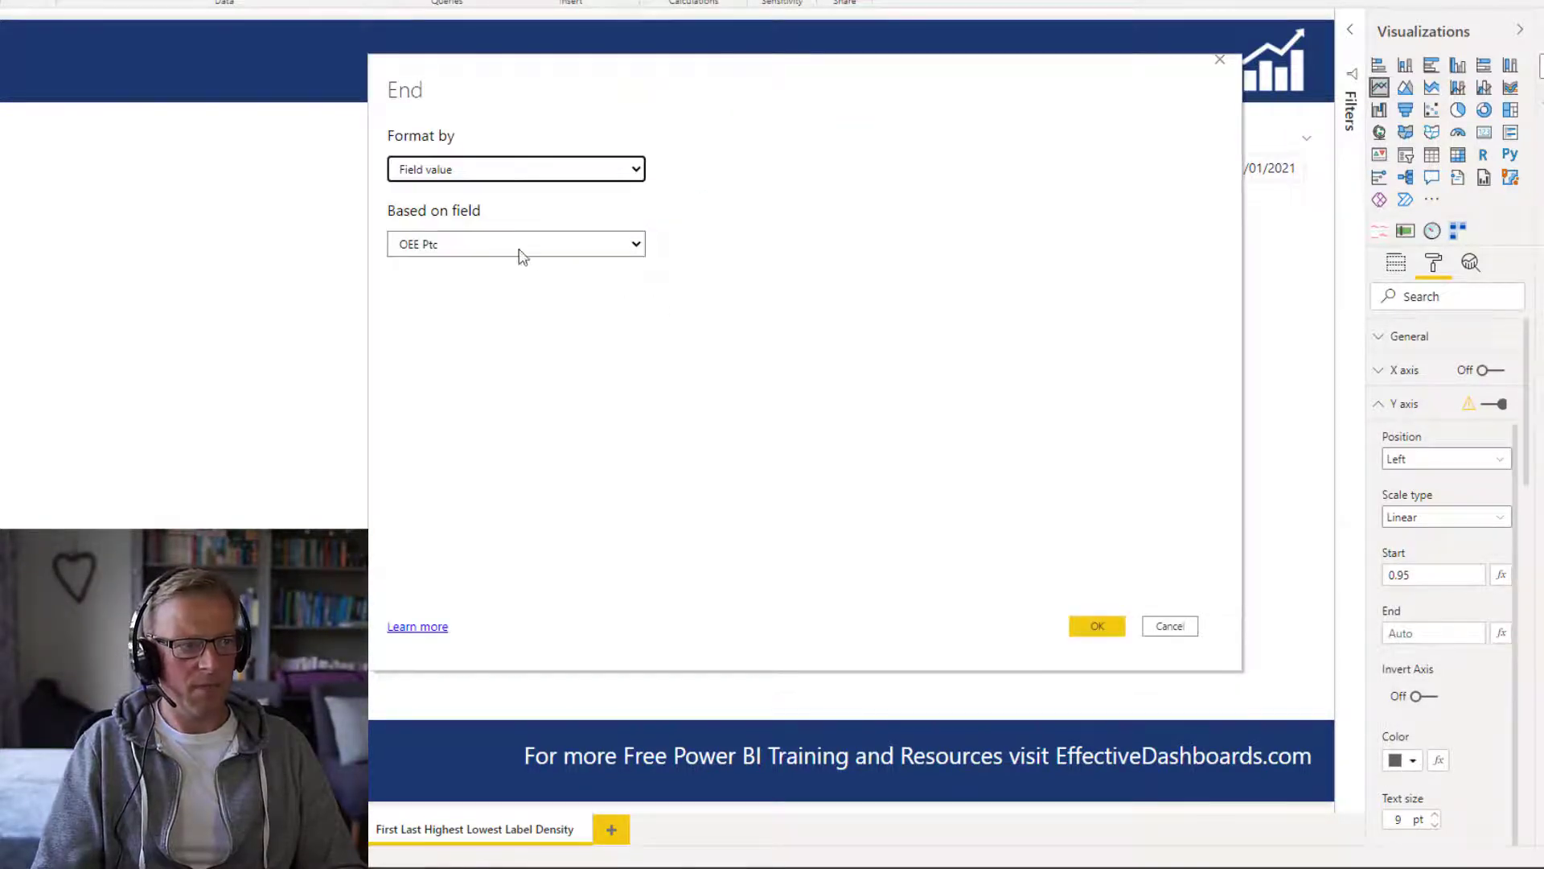
click(455, 172)
click(455, 188)
click(479, 245)
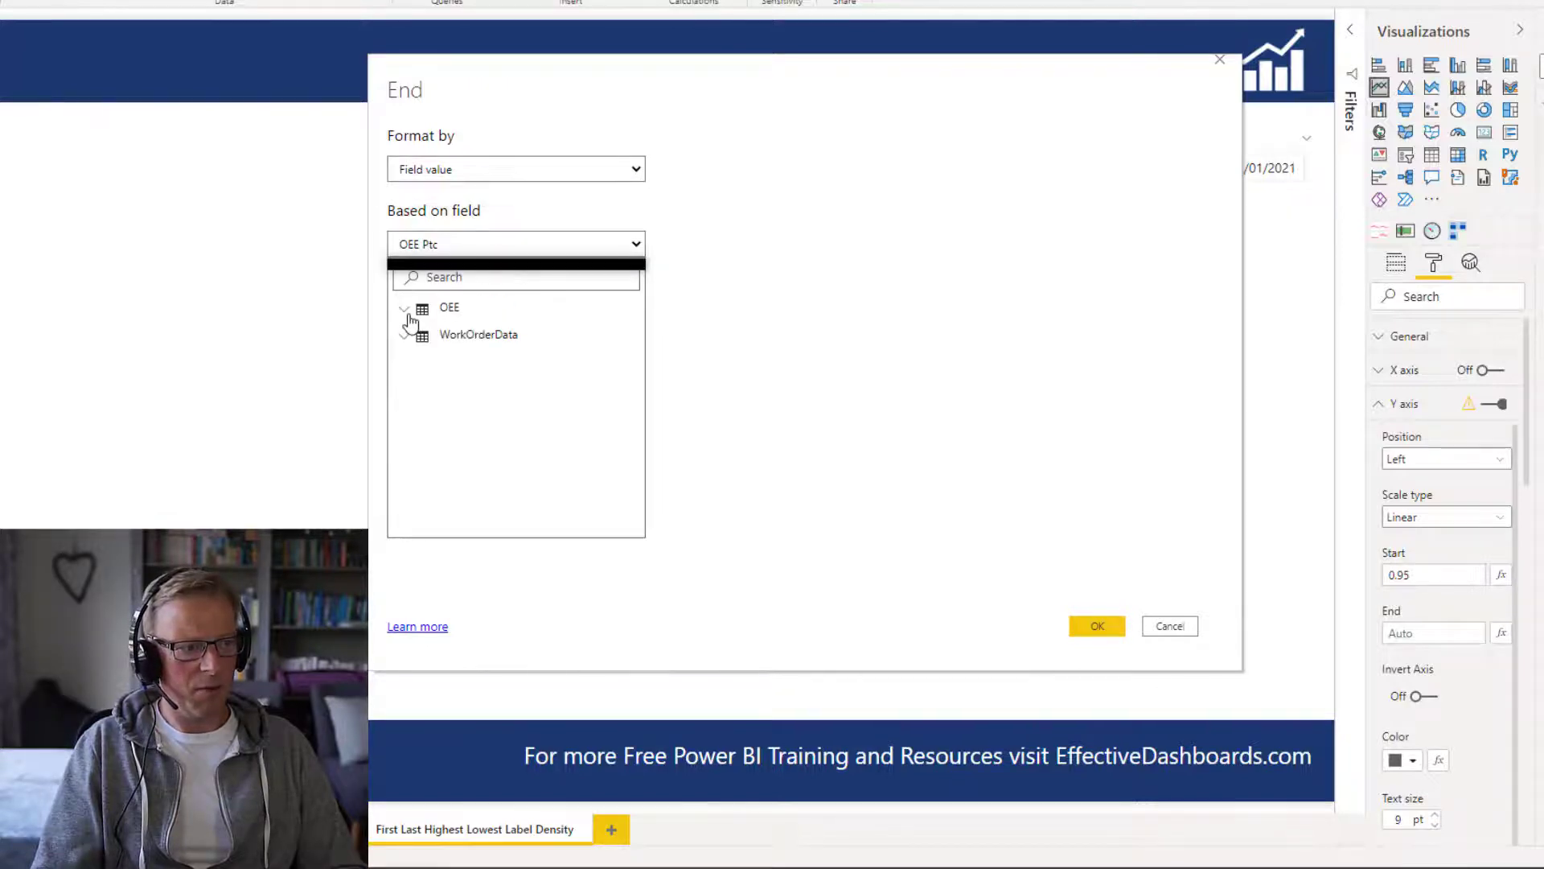
click(416, 312)
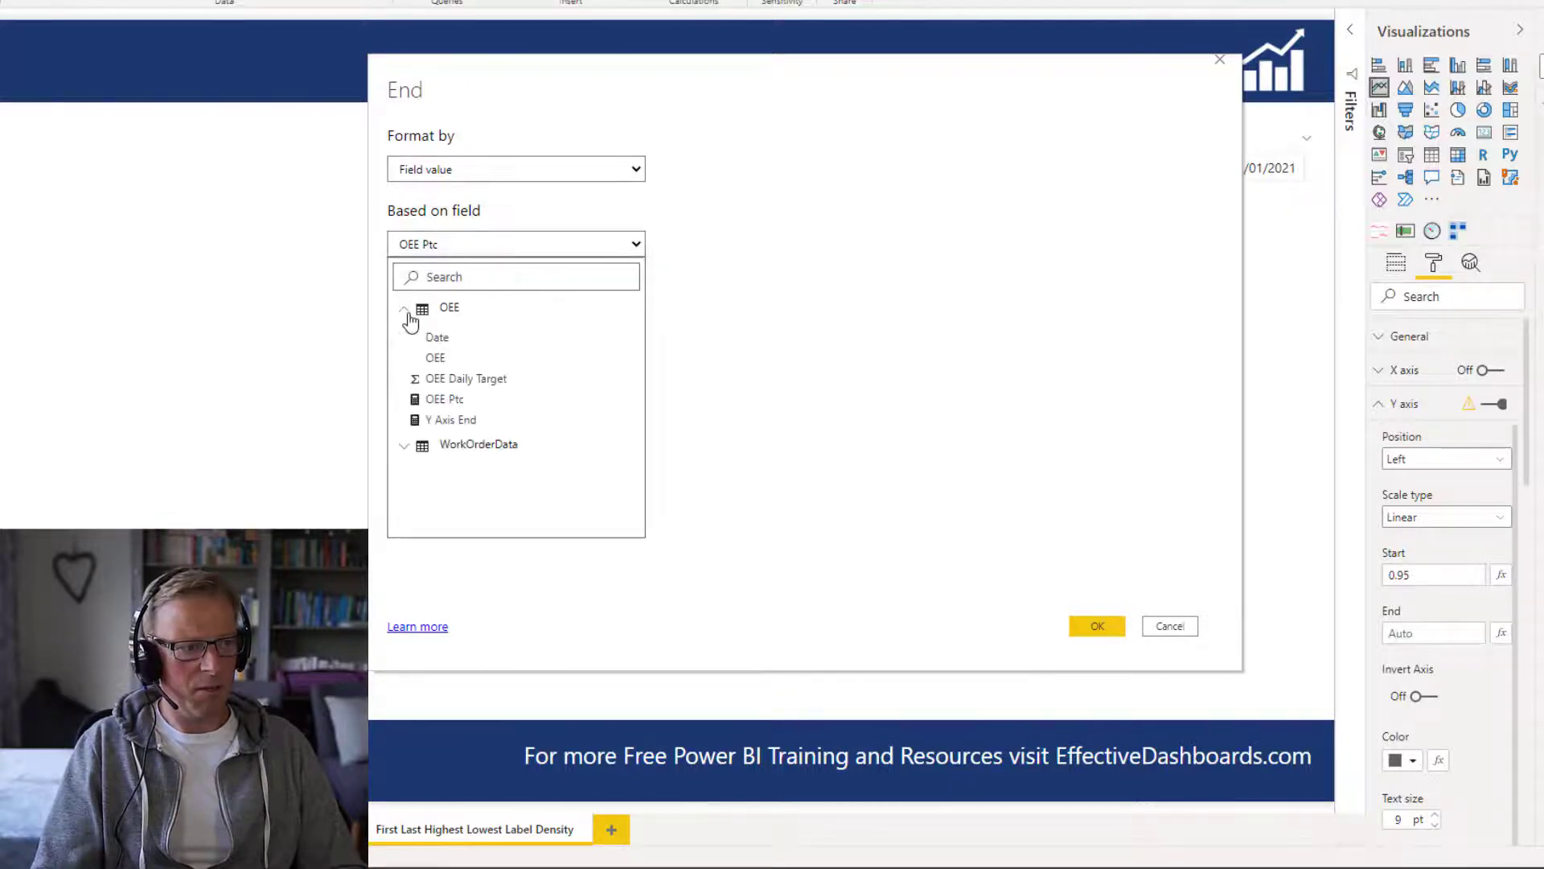
click(441, 424)
click(1098, 626)
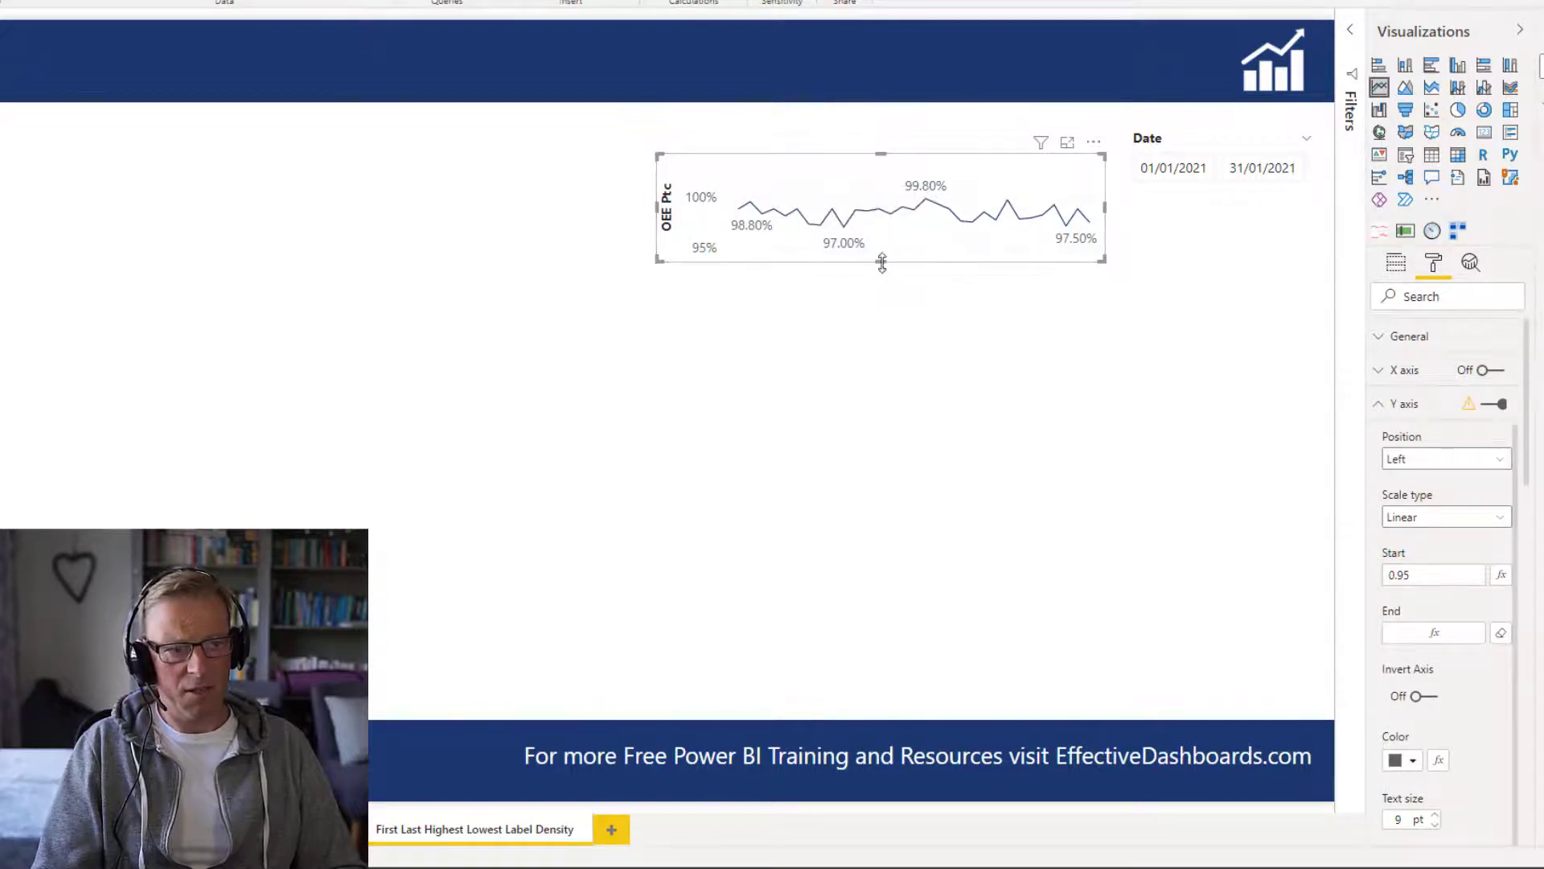
Make the chart slightly taller so 03 Jan to 31 Jan labels show, and check its values
drag(882, 267, 925, 285)
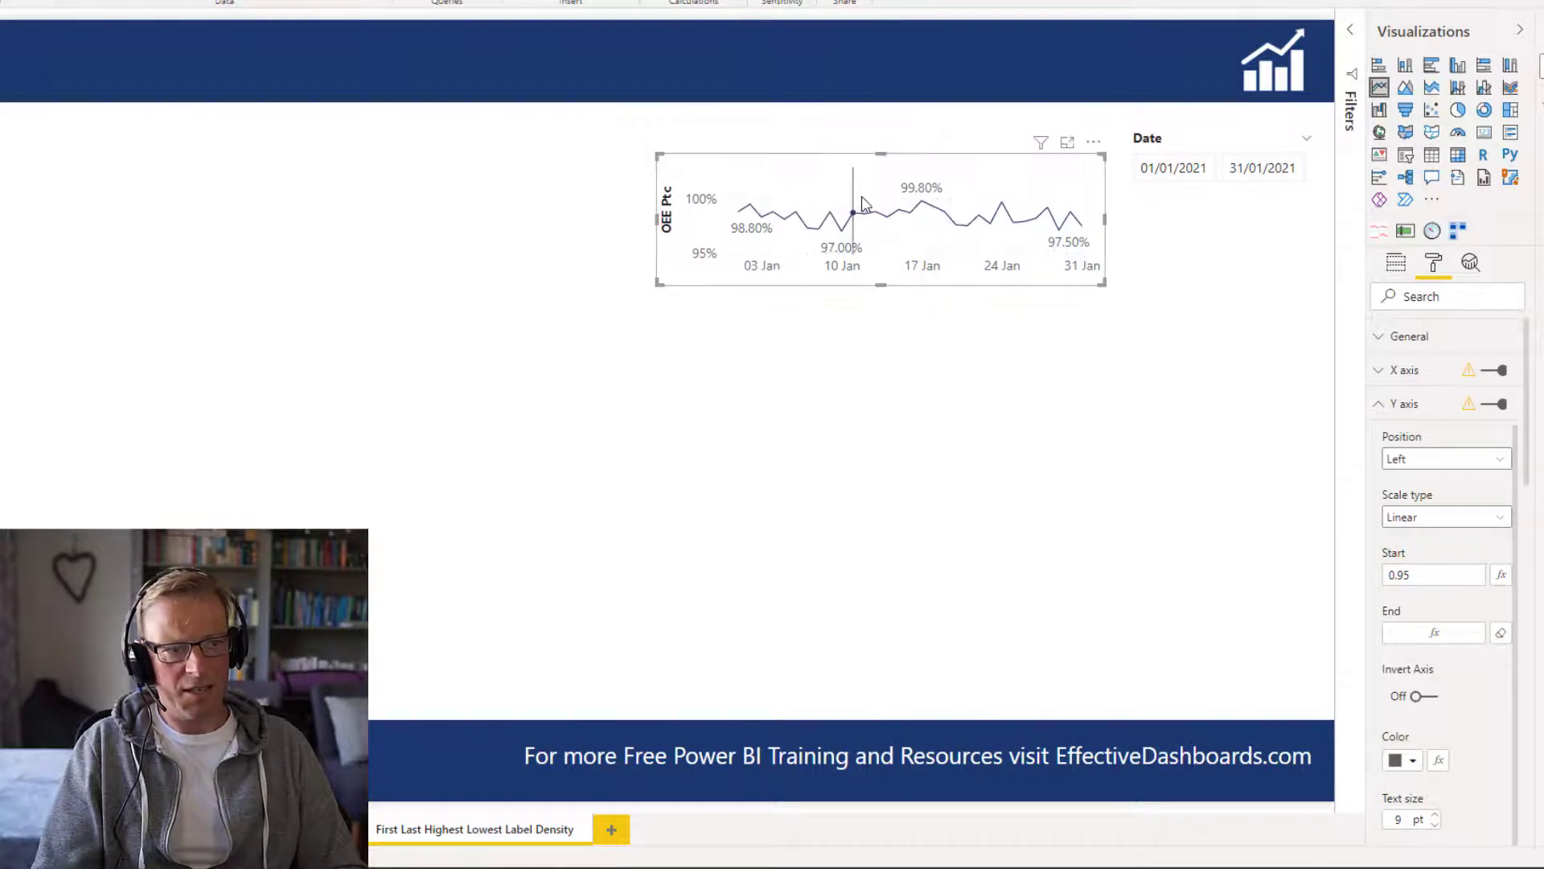
mouse_move(928, 197)
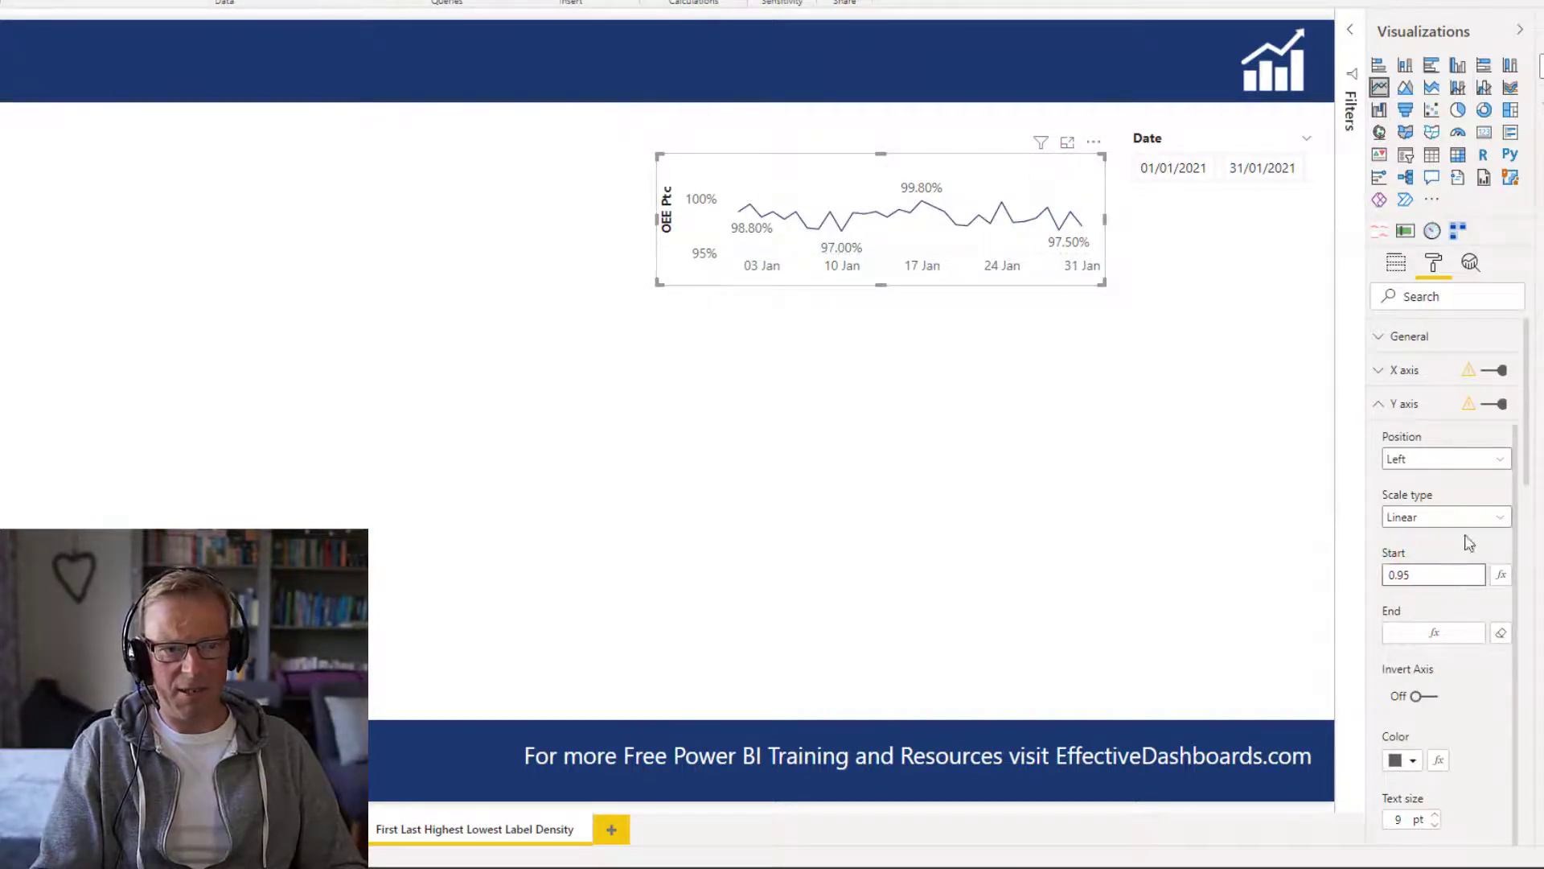
Open the Y Axis End formula, select it, and rename the measure to Y Axis Start
click(1540, 217)
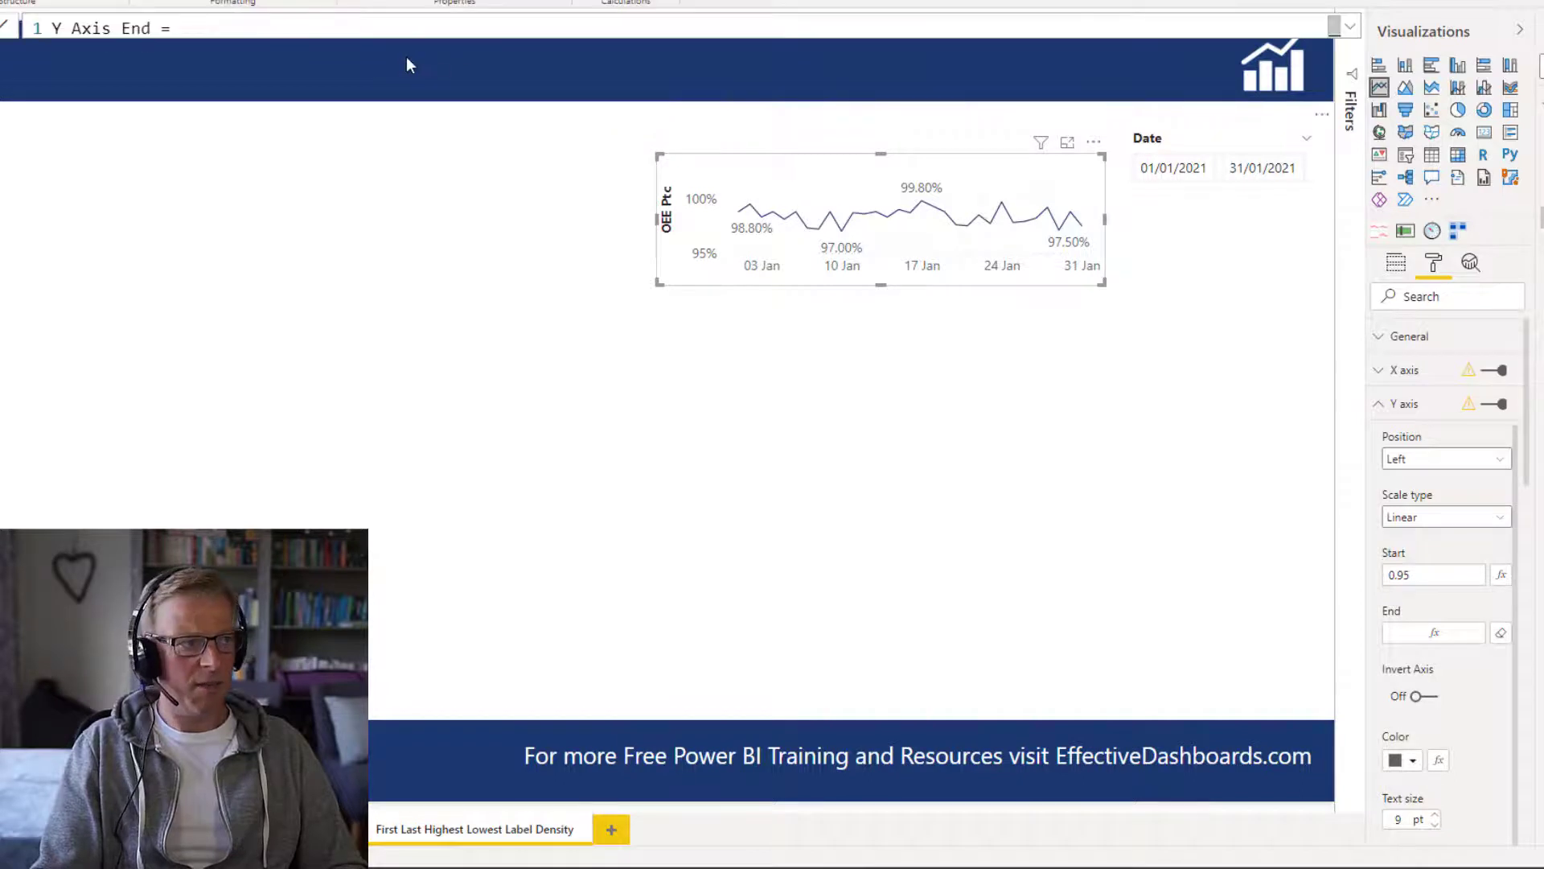
click(1349, 31)
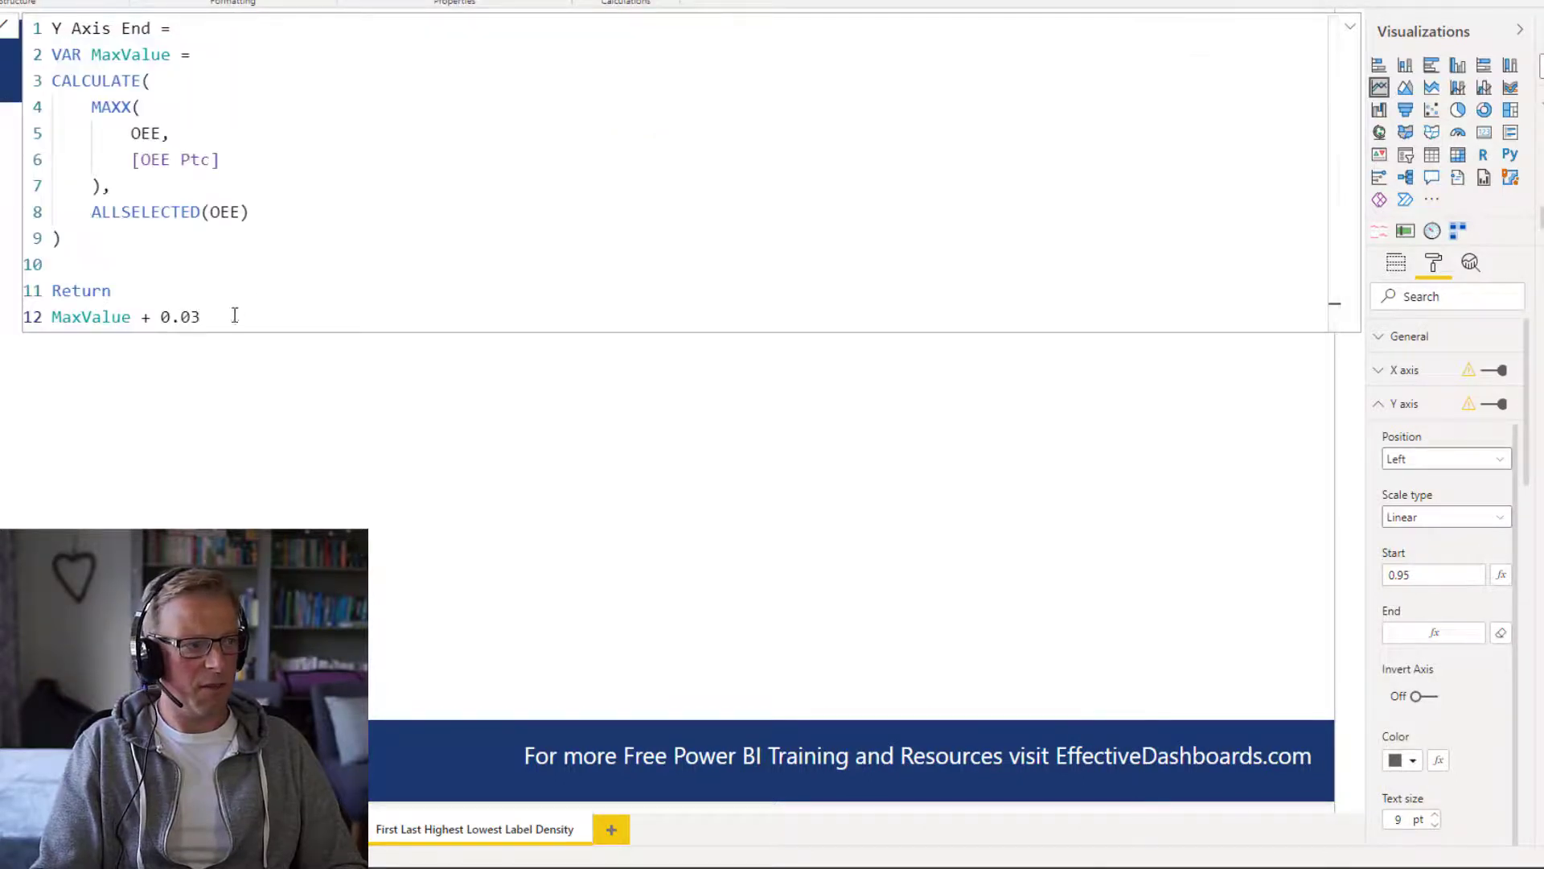
drag(201, 317, 53, 29)
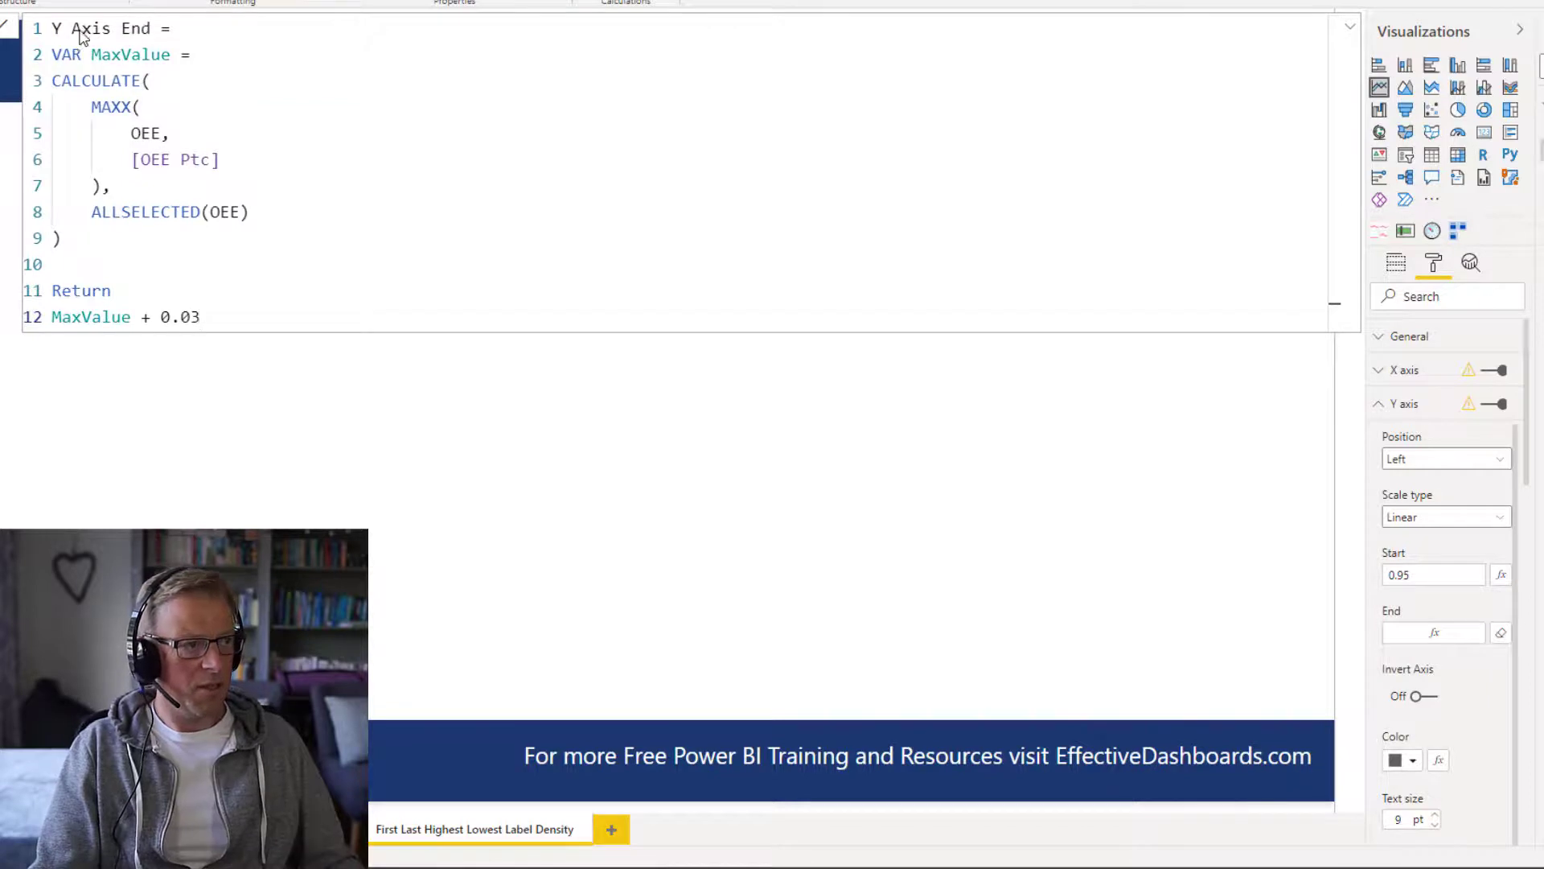
drag(122, 29, 151, 29)
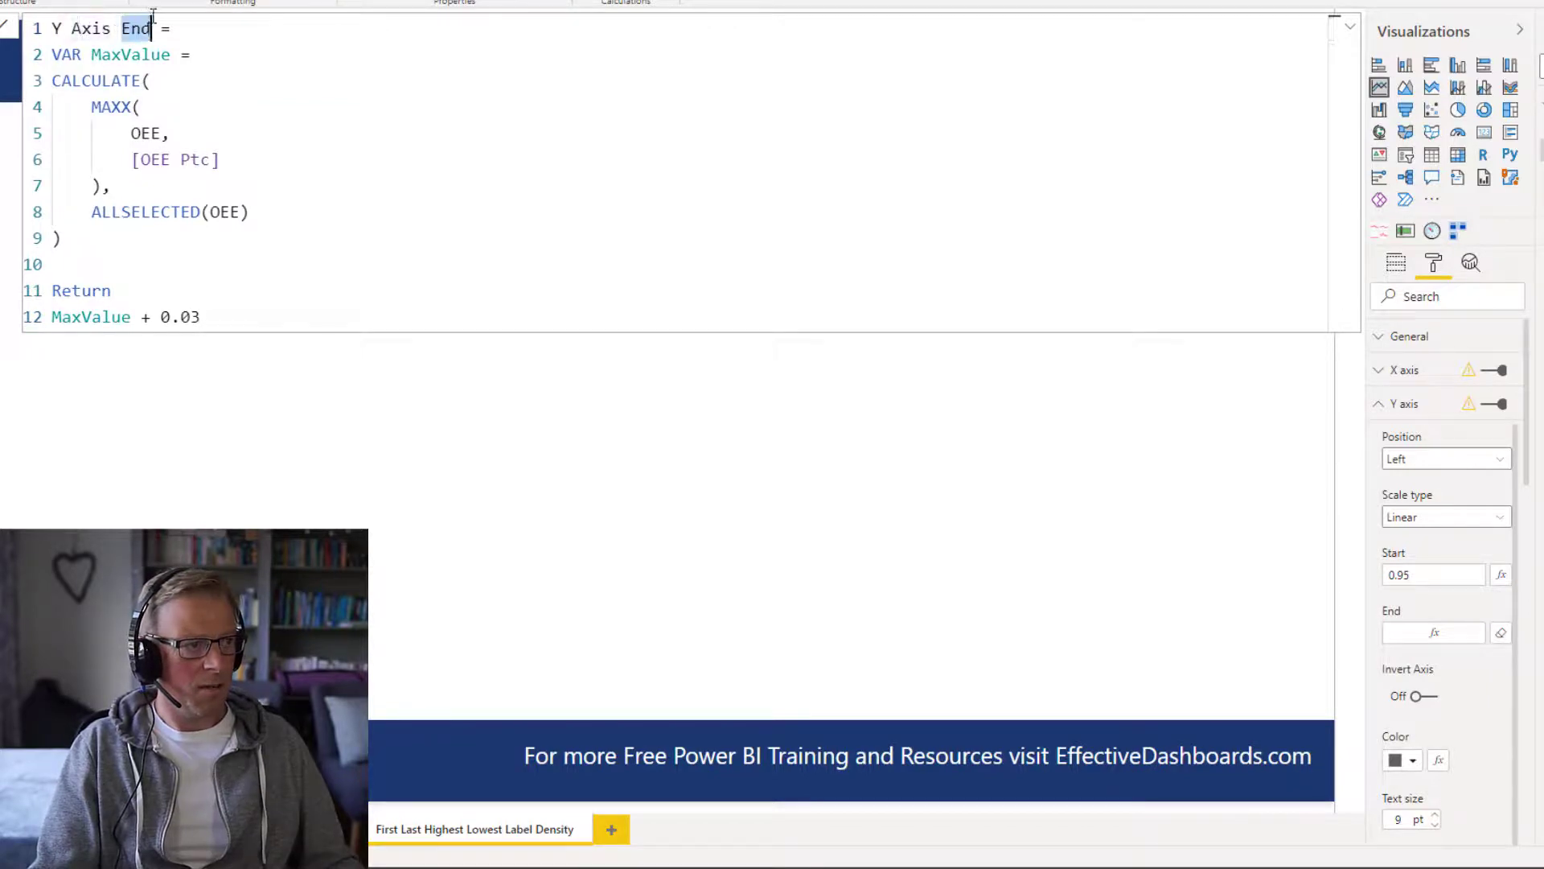
text(Star)
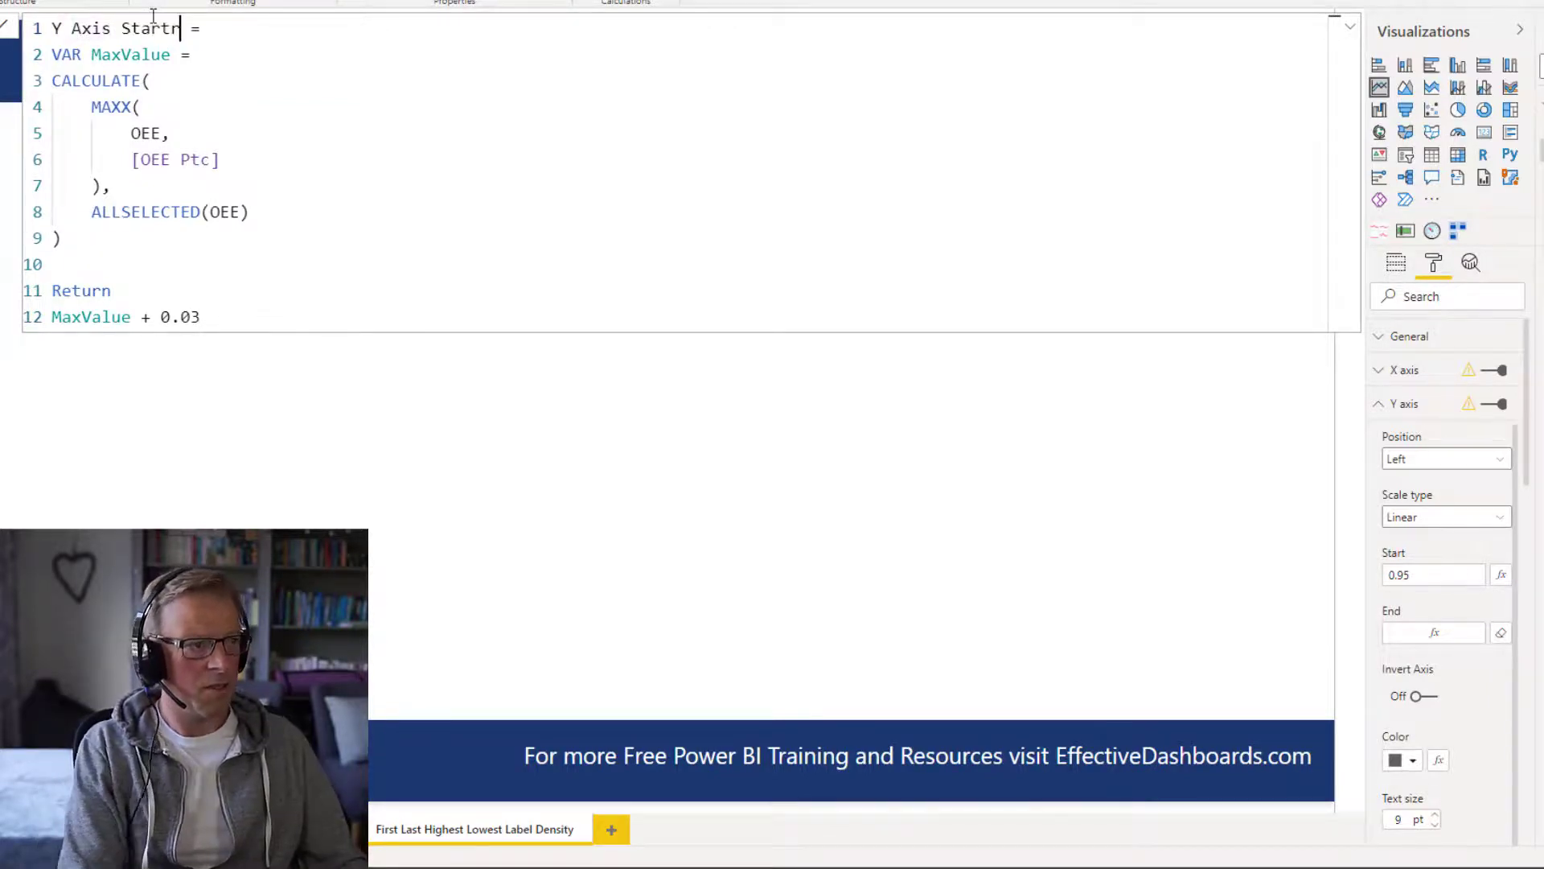
text(tr)
key(BackSpace)
Change the variable MaxValue to MinValue and the MAXX function to MINX
key(Down)
key(Left)
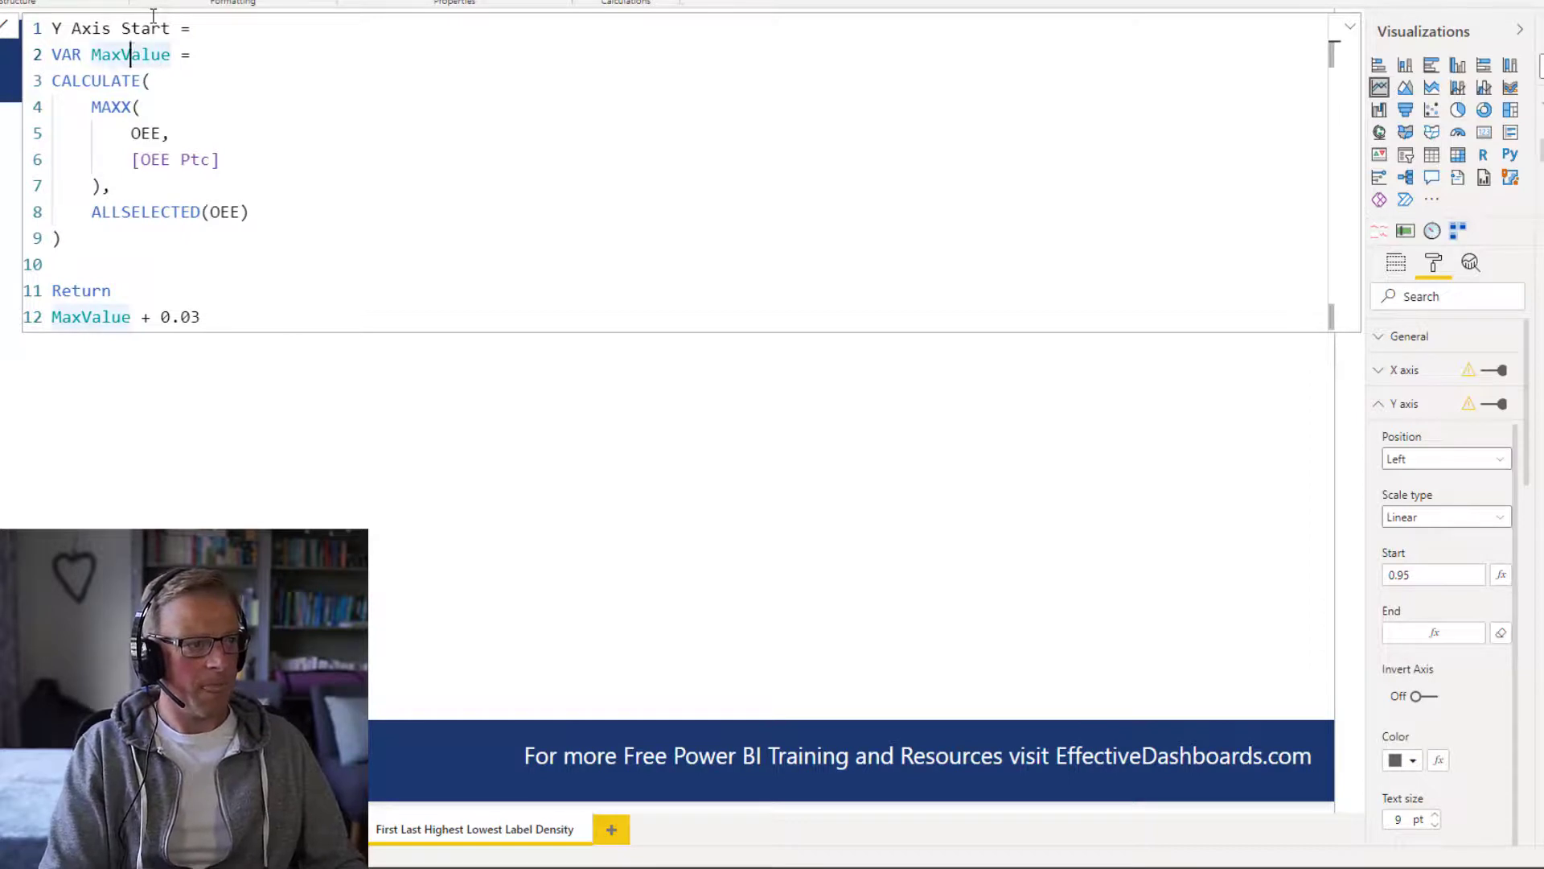
key(Delete)
key(Delete)
key(Delete)
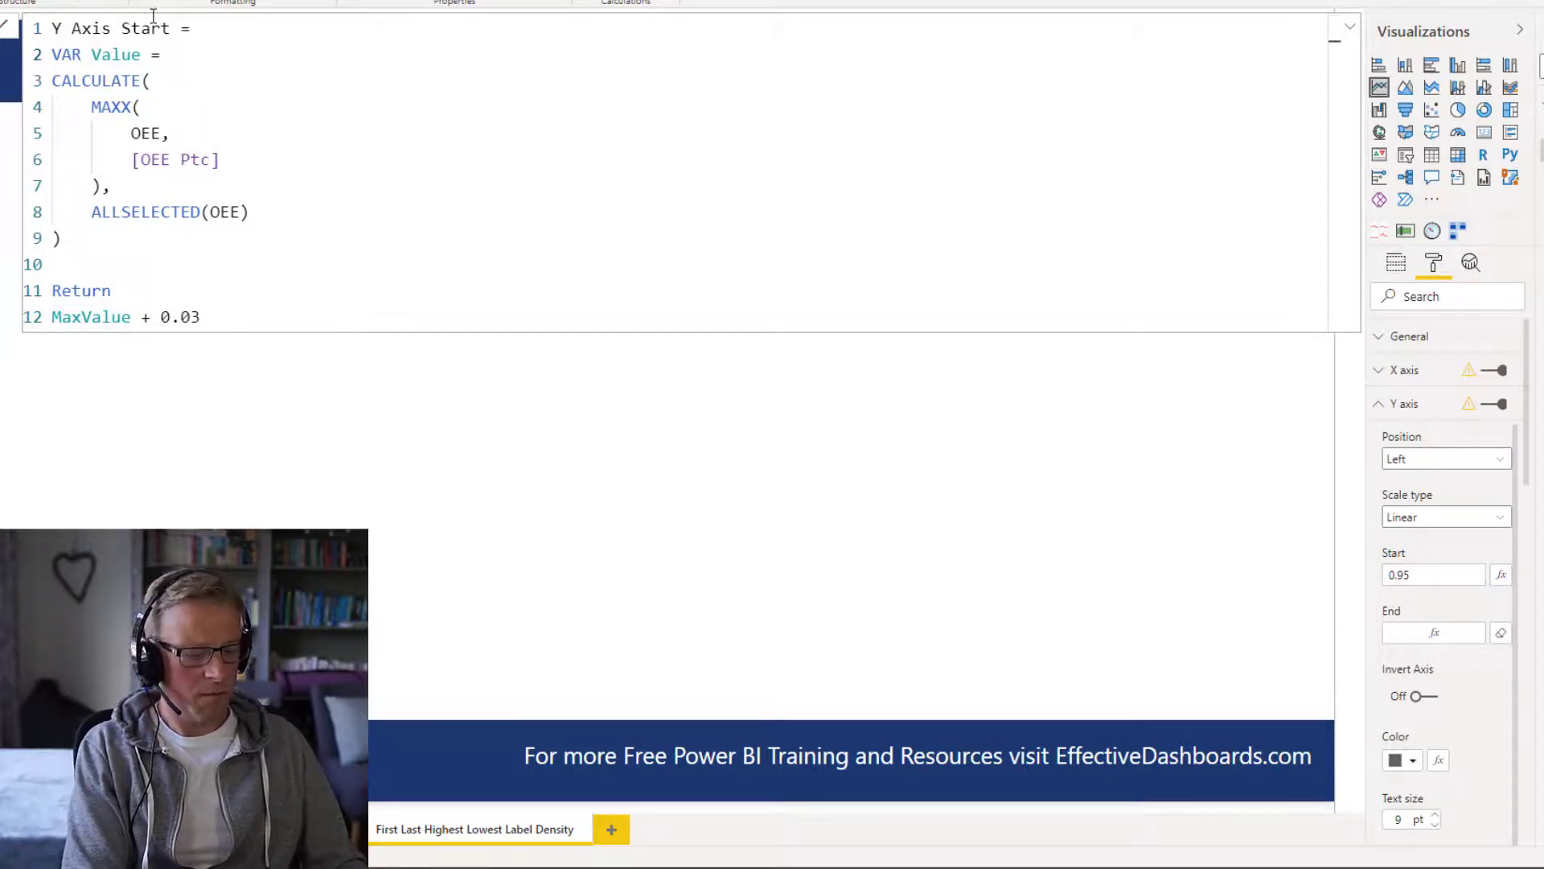
text(Min)
key(Down)
key(Down)
key(Left)
key(Left)
key(Delete)
key(Delete)
key(Delete)
text(o)
key(BackSpace)
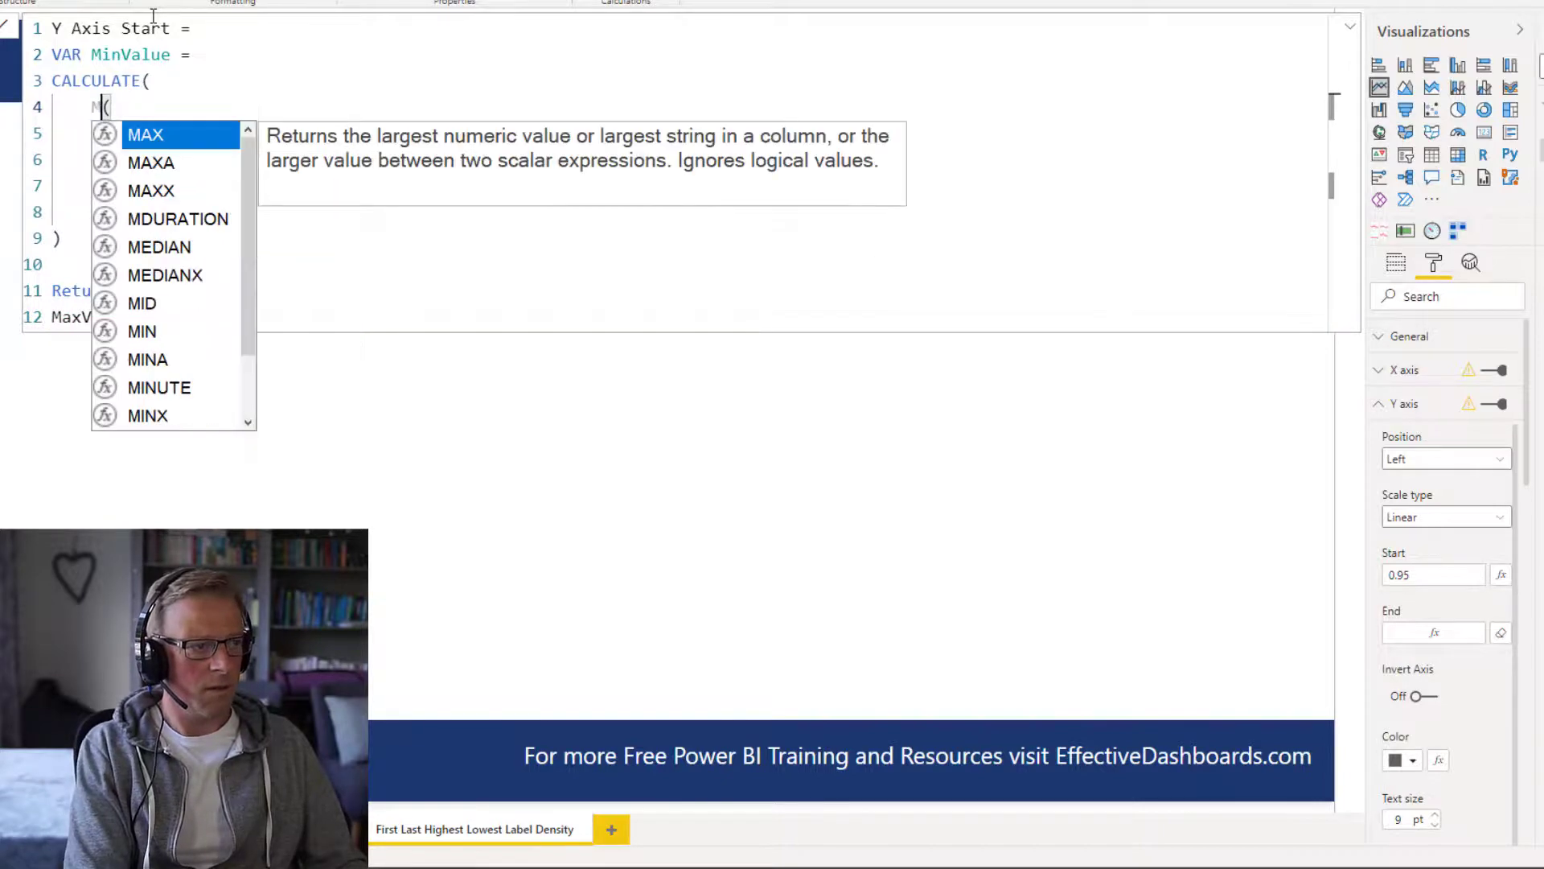
key(Escape)
key(ctrl+space)
text(INX)
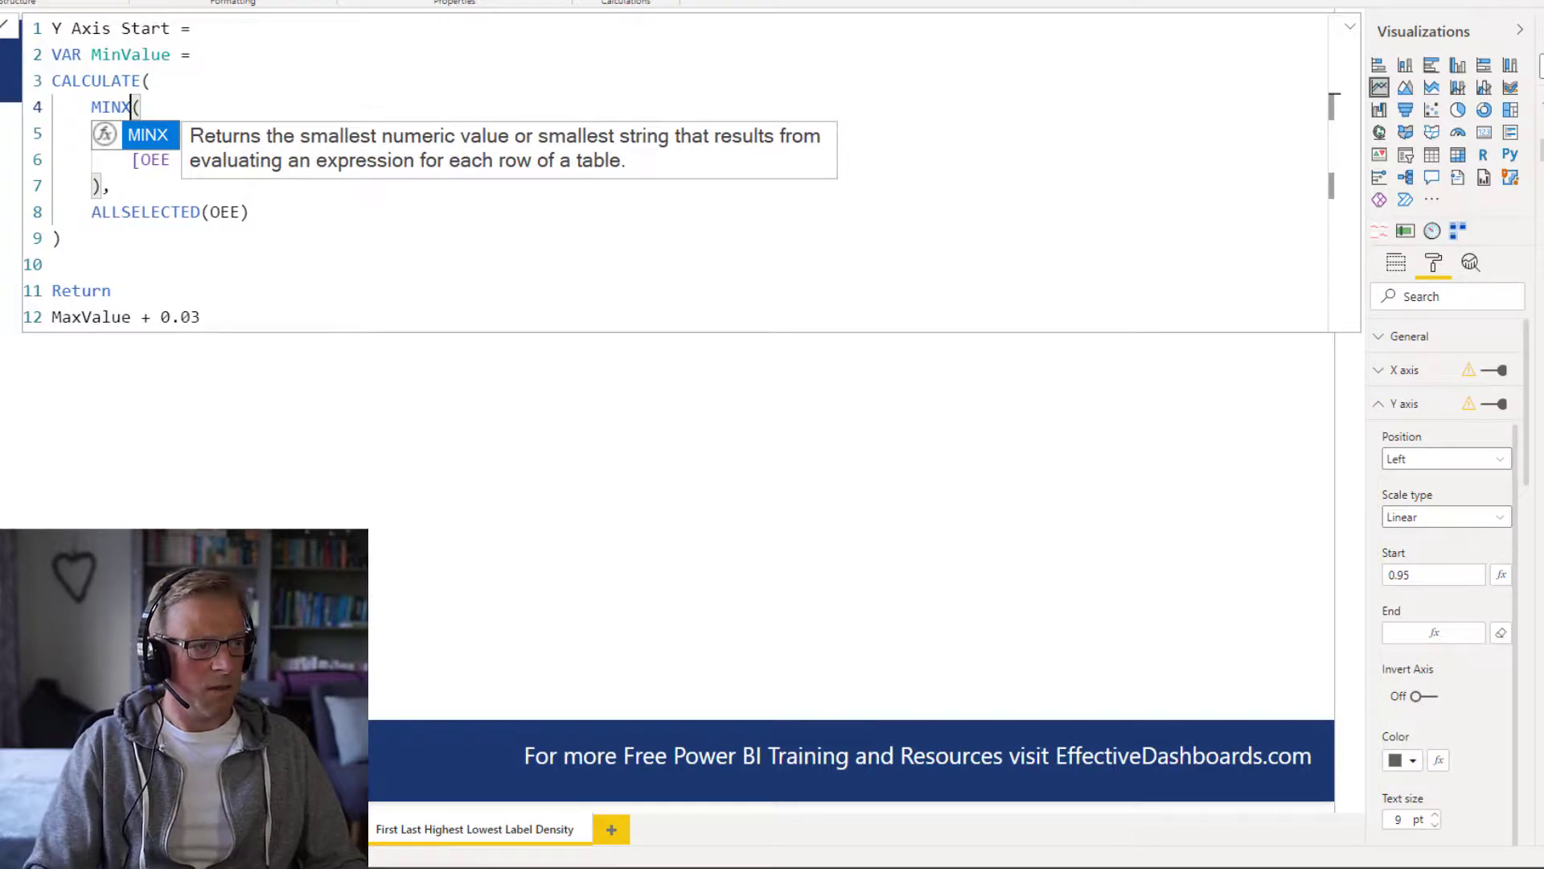
click(102, 80)
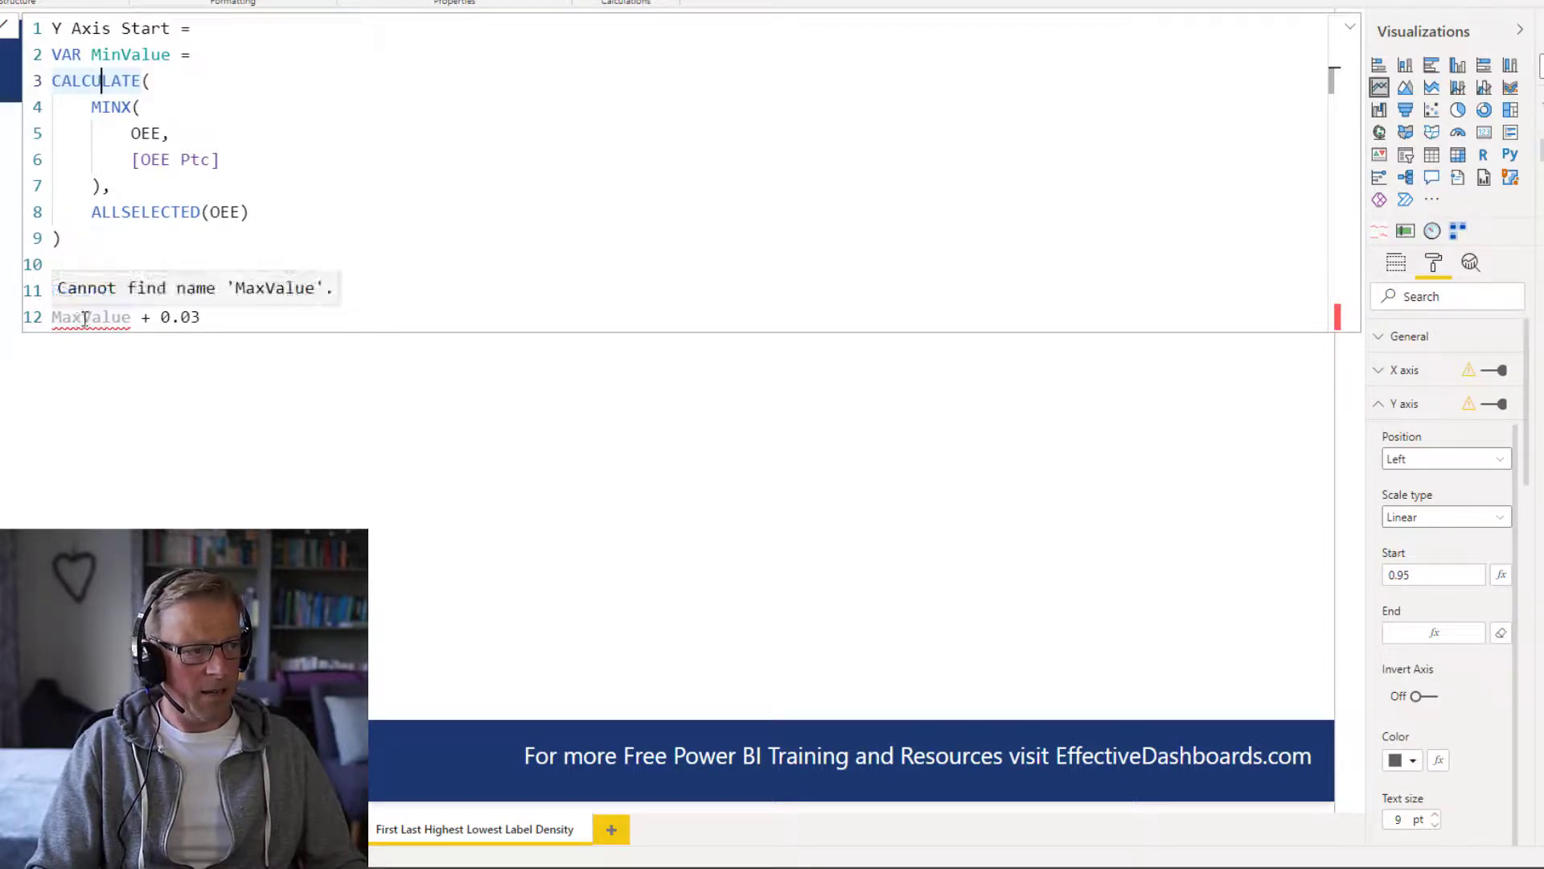
Make the measure return MinValue - 0.02 instead of MaxValue + 0.03
drag(79, 317, 63, 317)
text(Min)
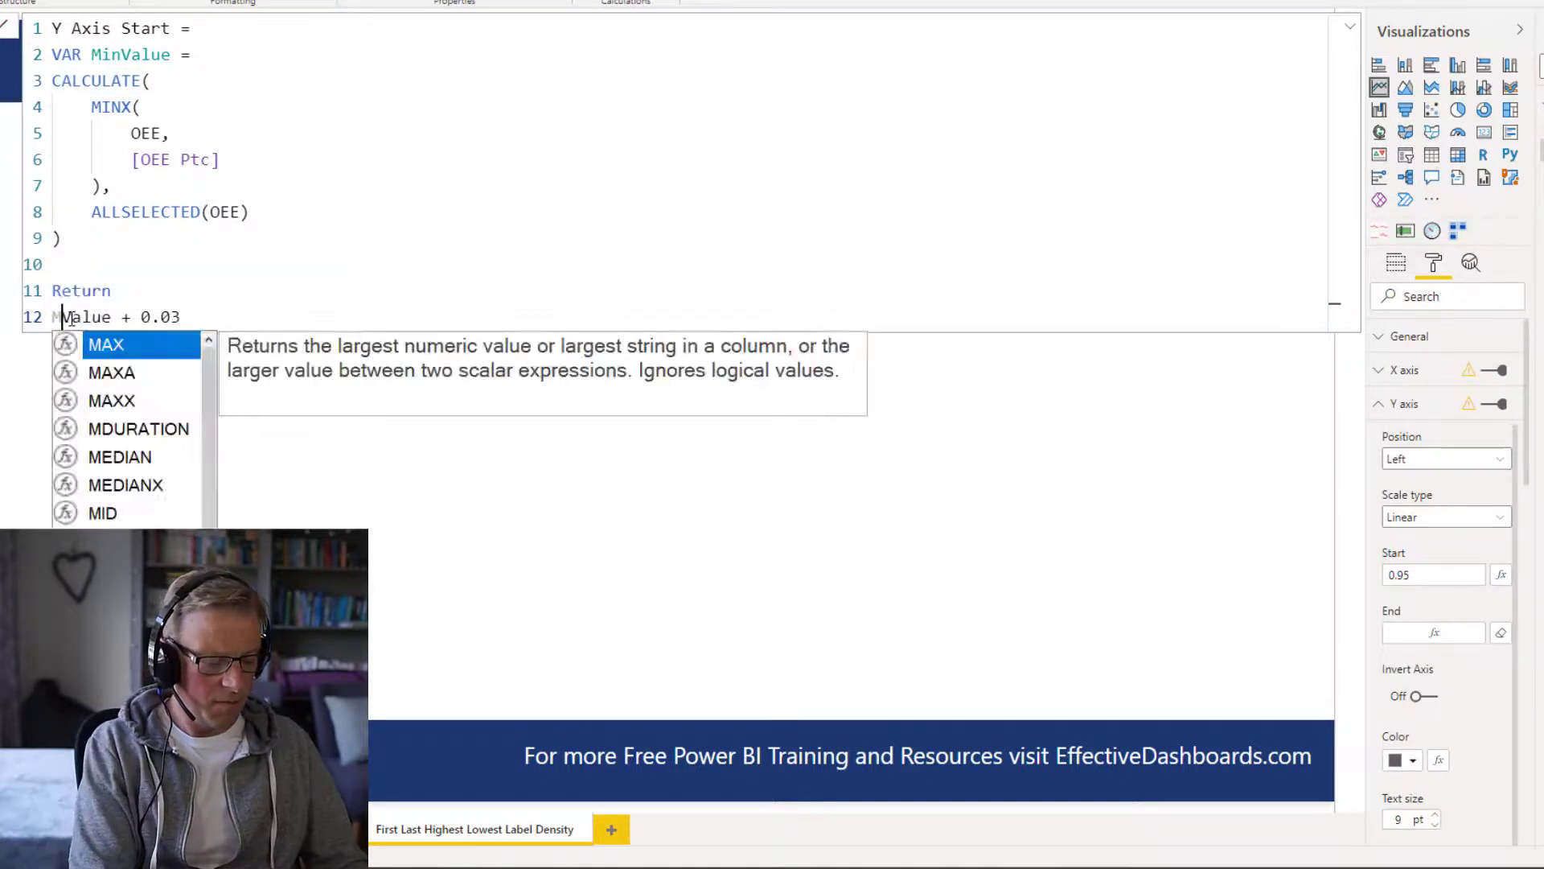
key(Delete)
text(-)
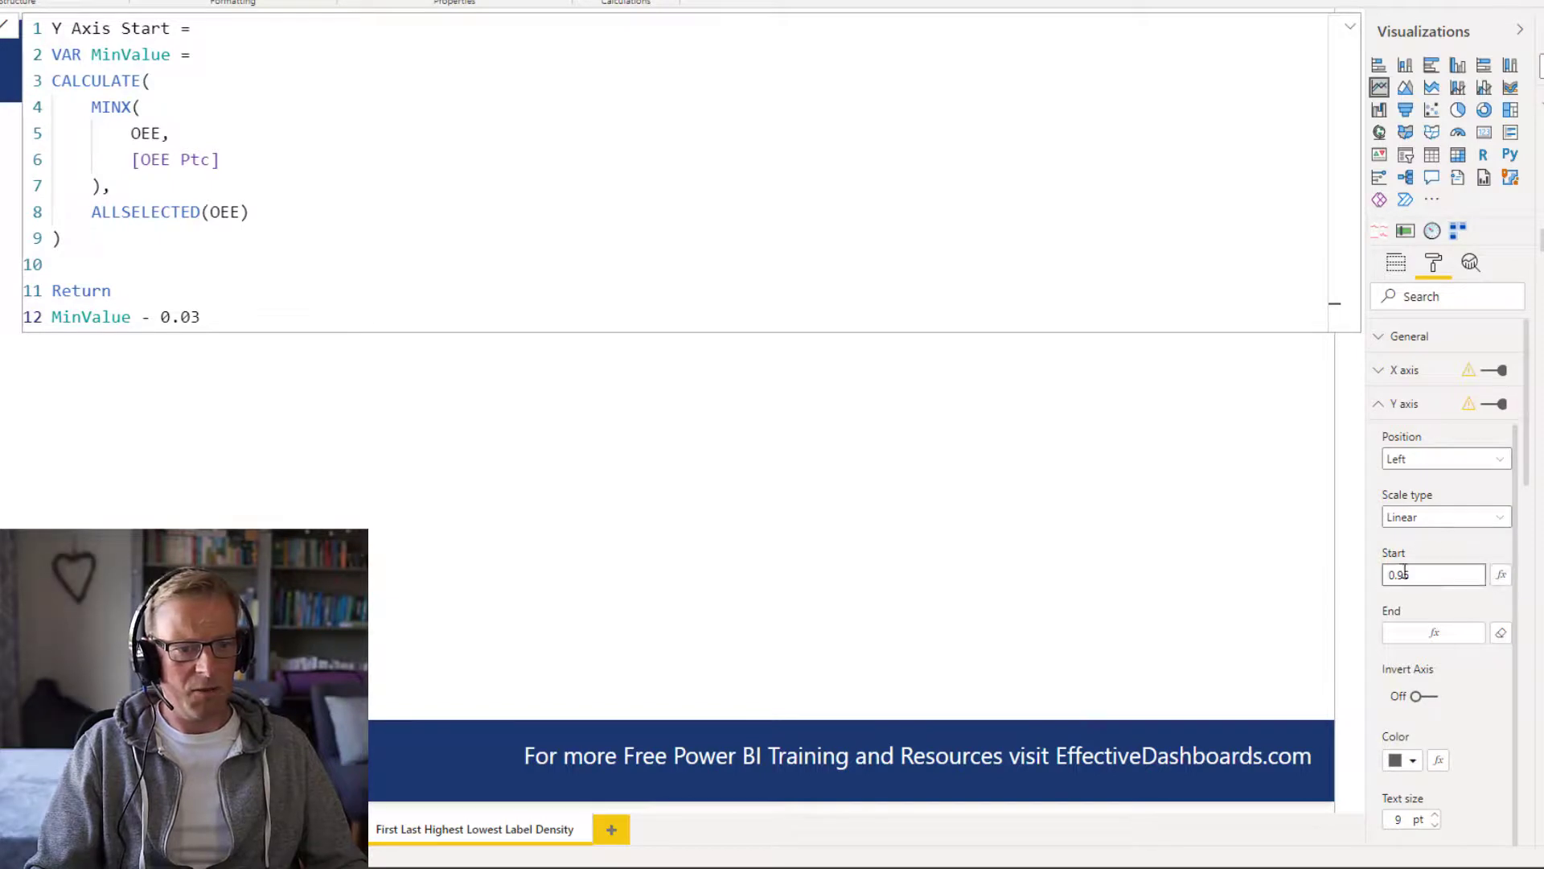
click(194, 318)
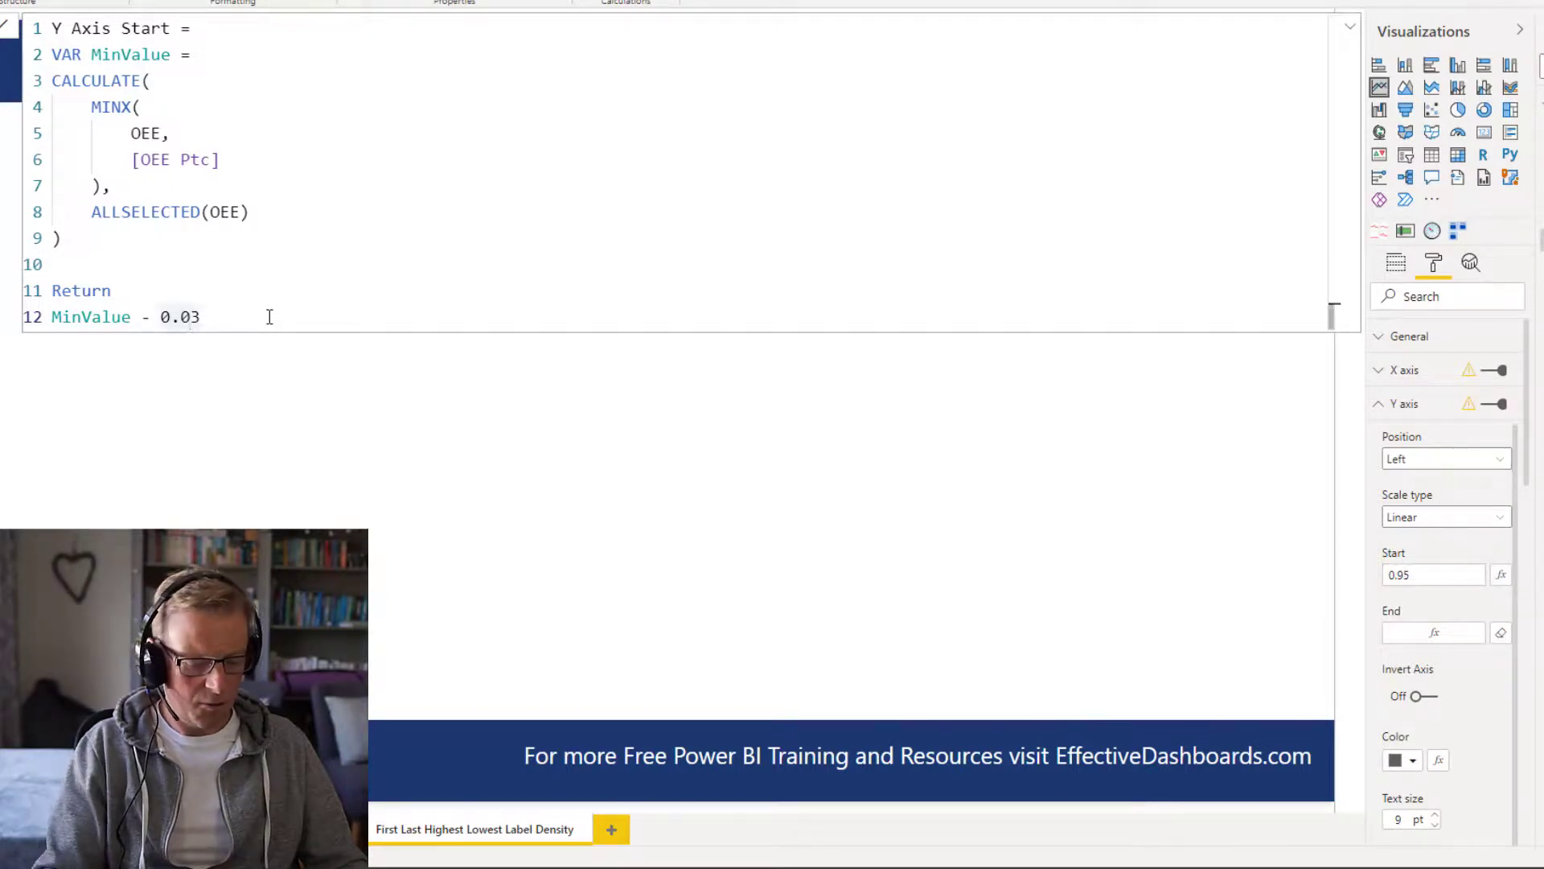
key(Delete)
text(2)
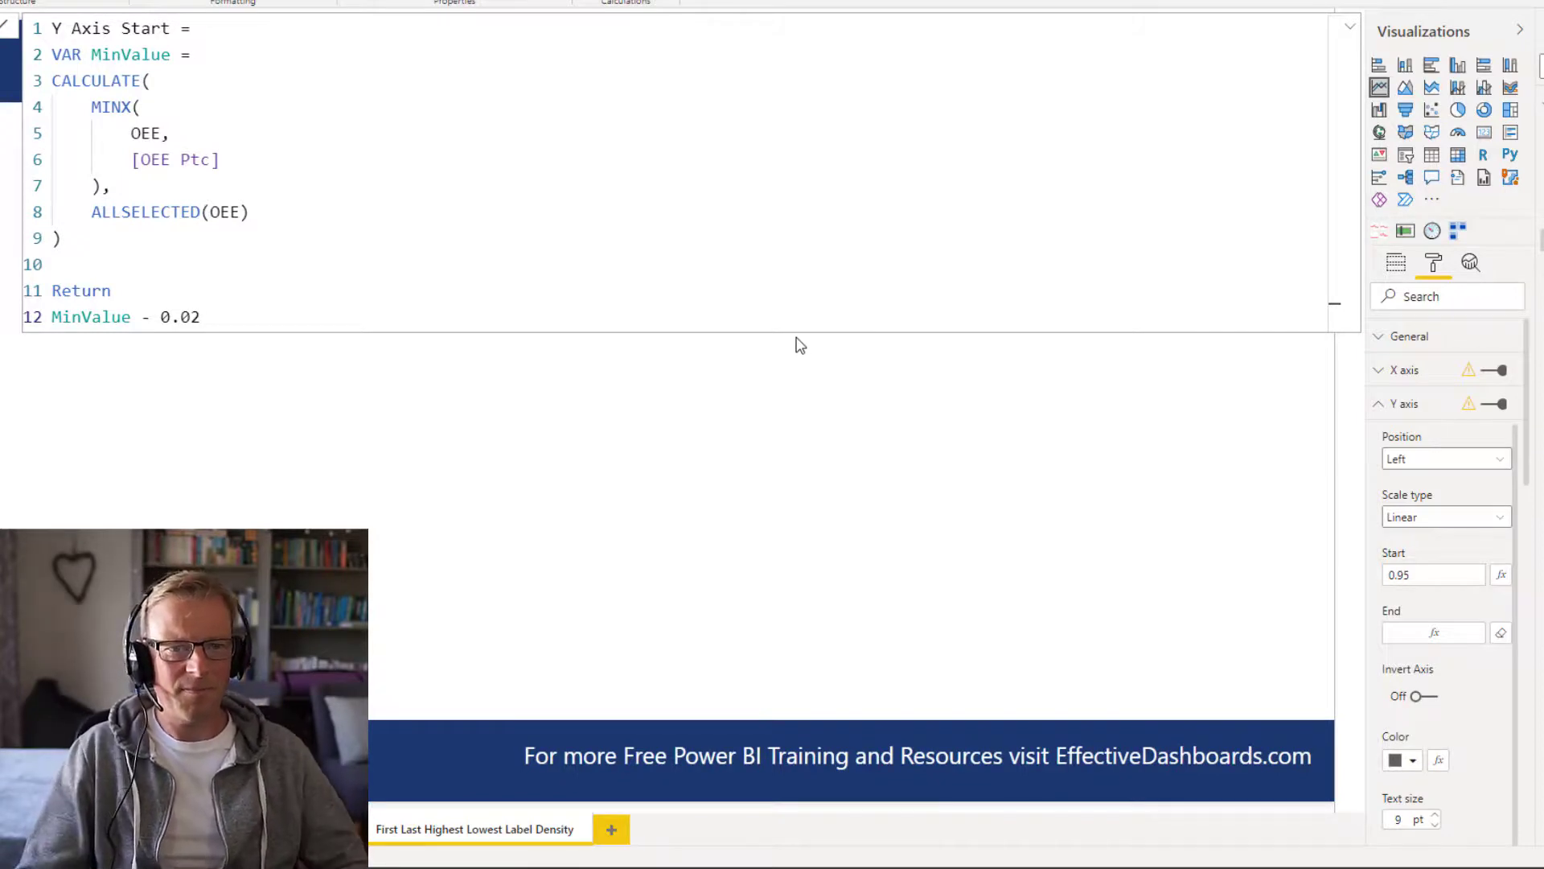
Bind the Y-axis start to the OEE table's Y Axis Start measure via conditional formatting
click(1500, 575)
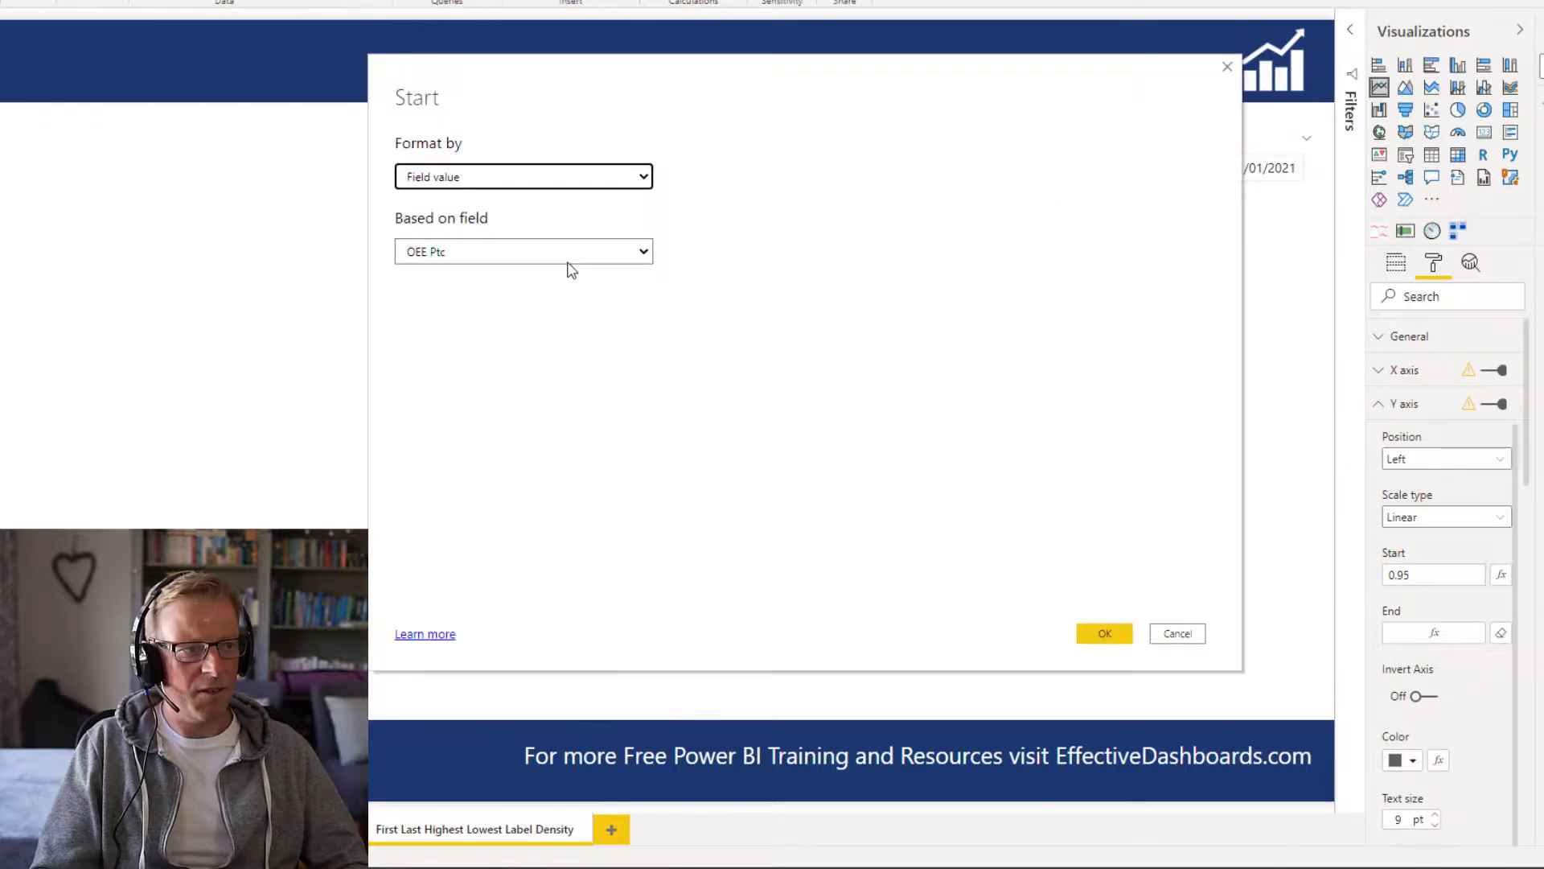
click(568, 262)
click(412, 317)
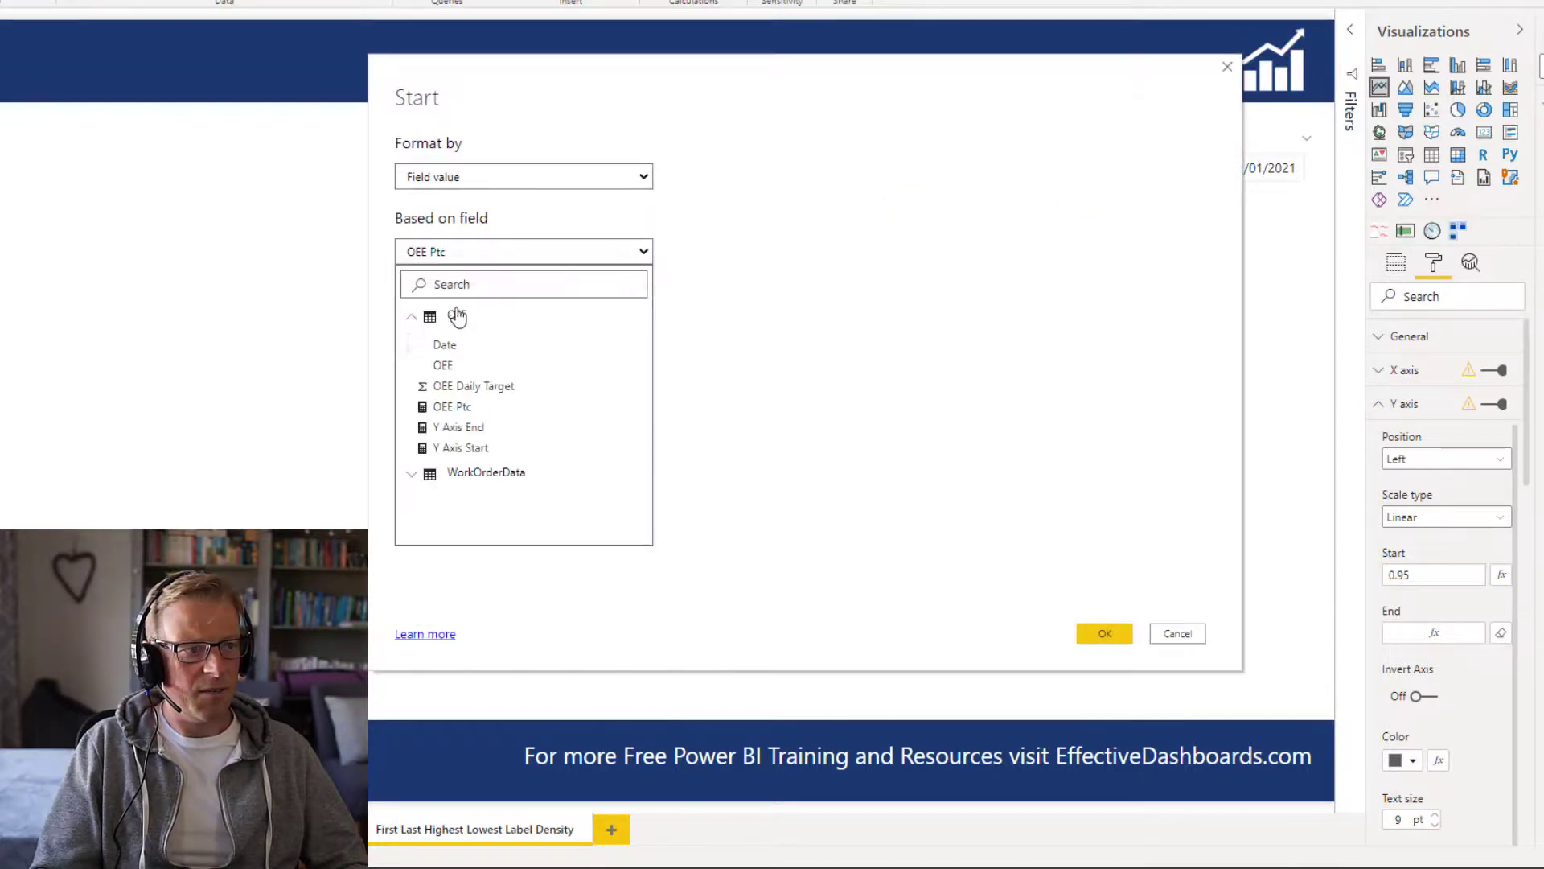
click(474, 449)
click(1097, 632)
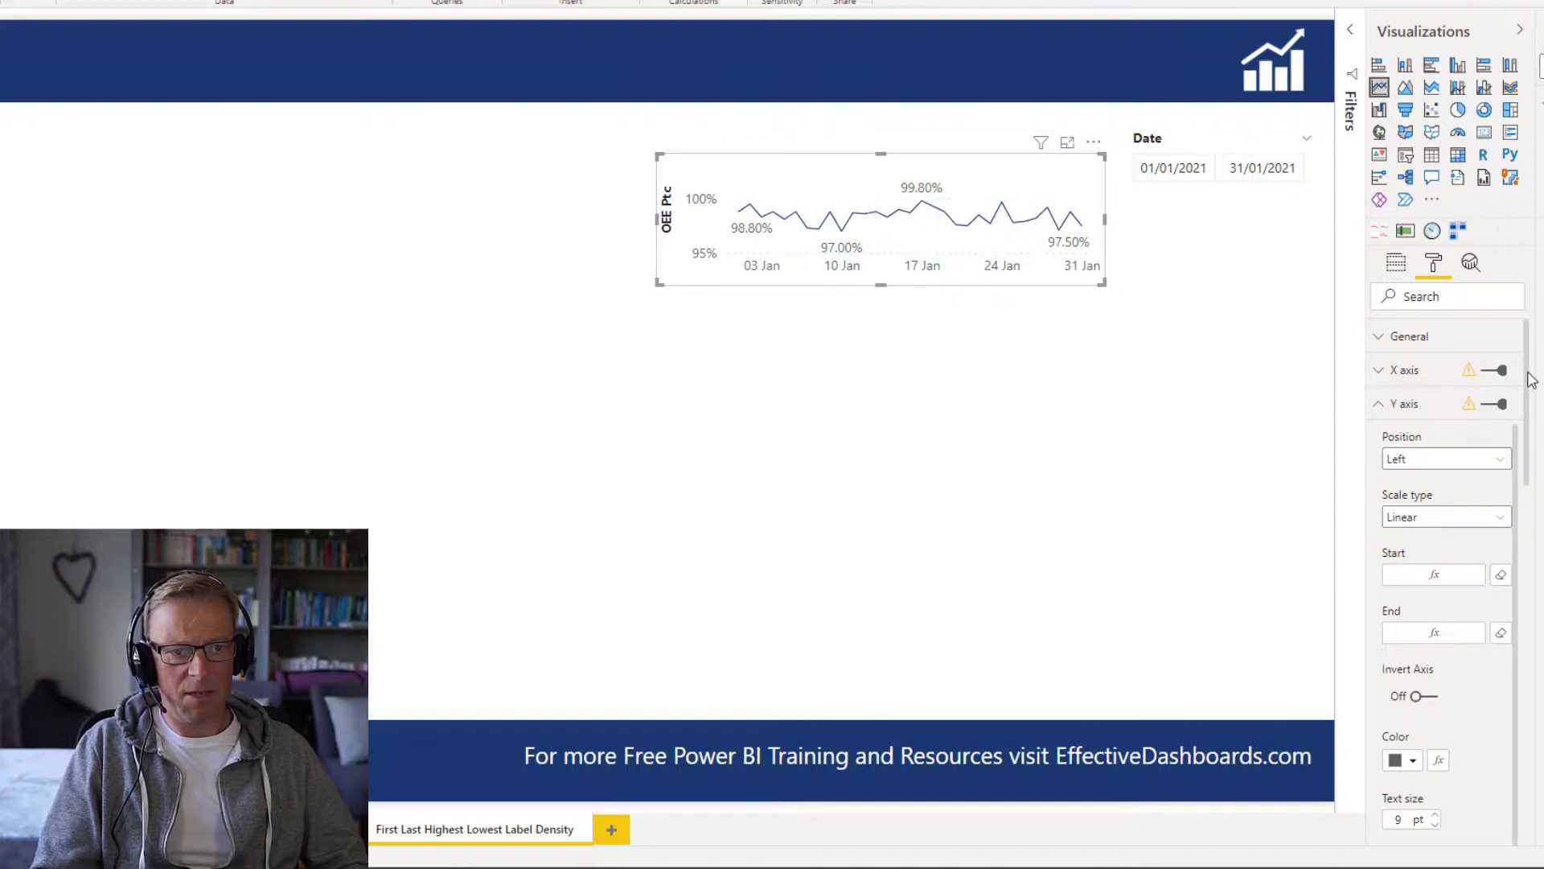
Turn off the Y axis and the X date axis on the sparkline
click(1499, 404)
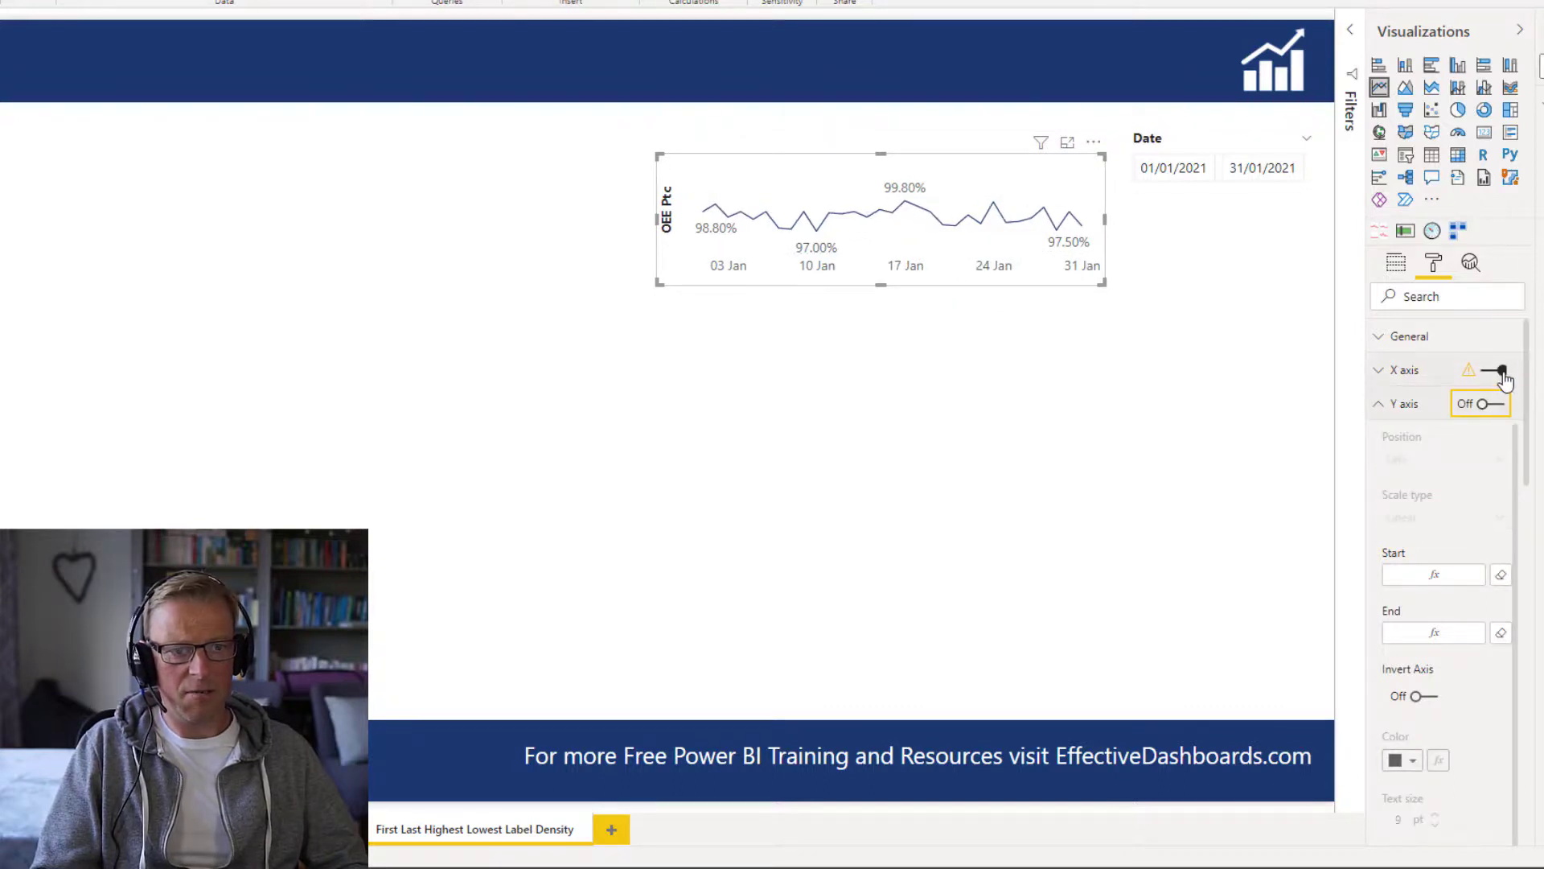
click(1499, 370)
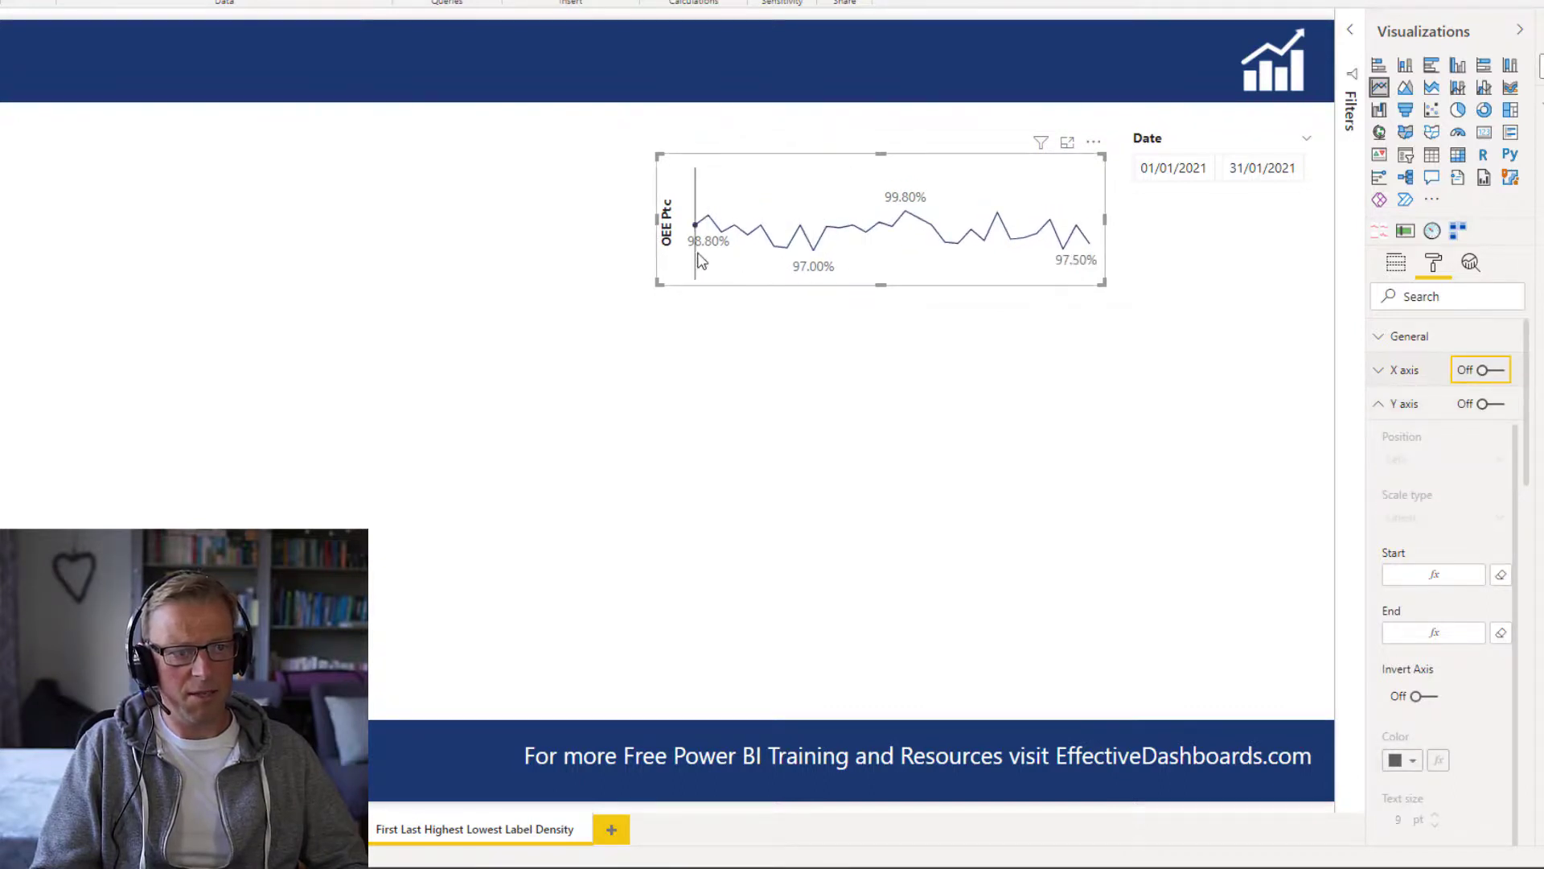